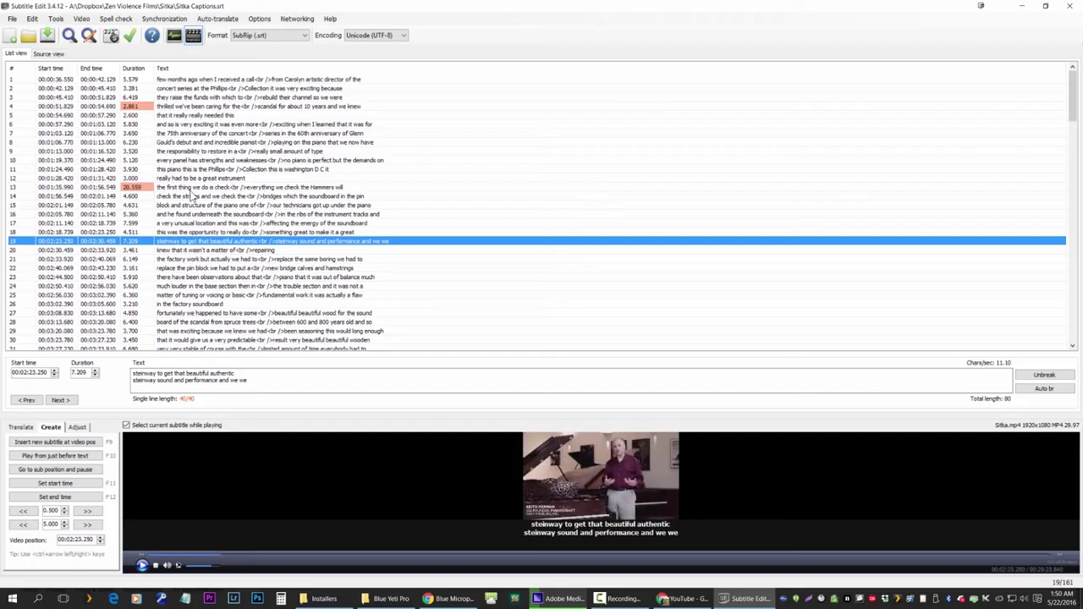
- Preview subtitle lines 28 and 21 in the Sitka video player
left_click(250, 323)
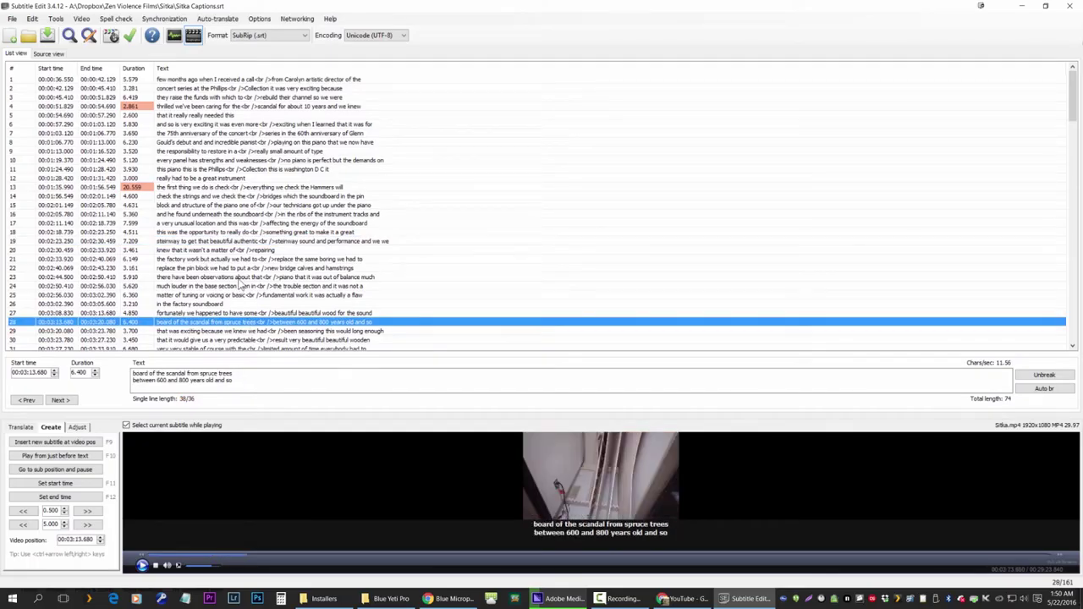
left_click(239, 258)
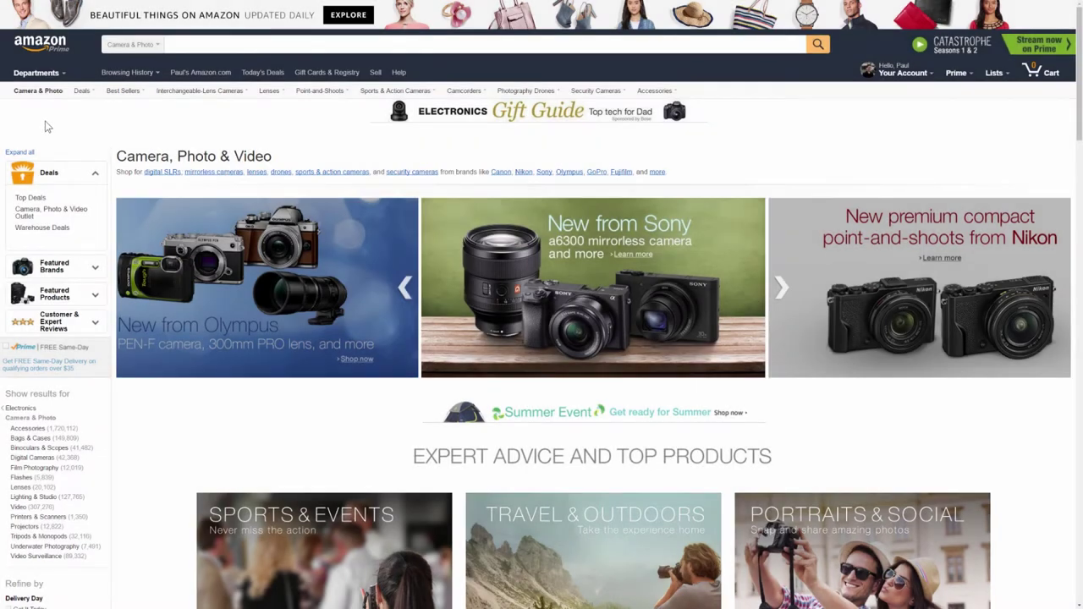
- Browse Amazon Video's All Videos storefront, then search for 'lowertown'
mouse_move(52, 75)
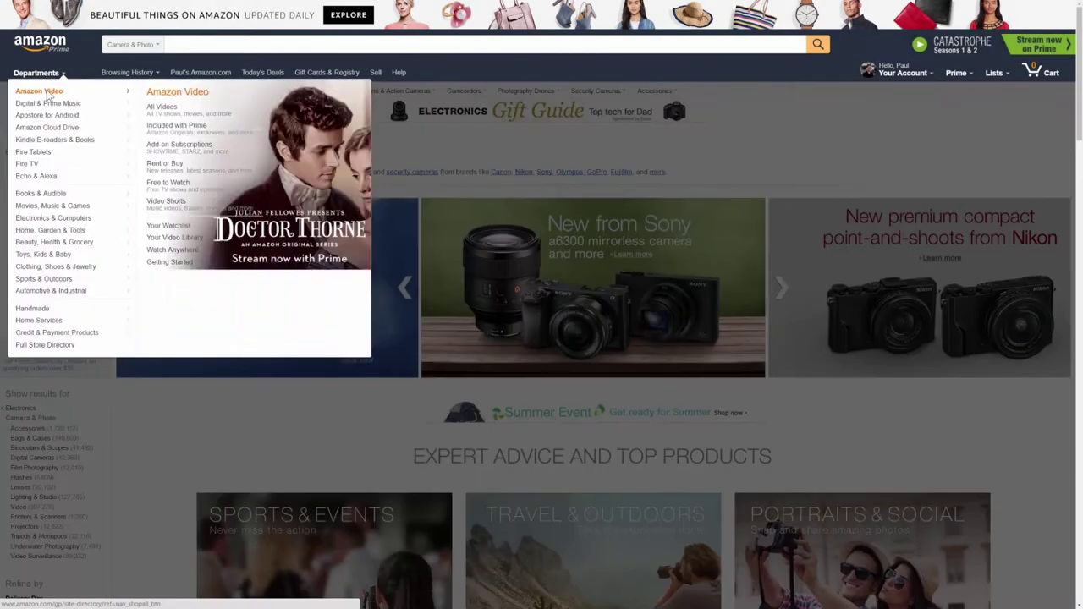
left_click(161, 110)
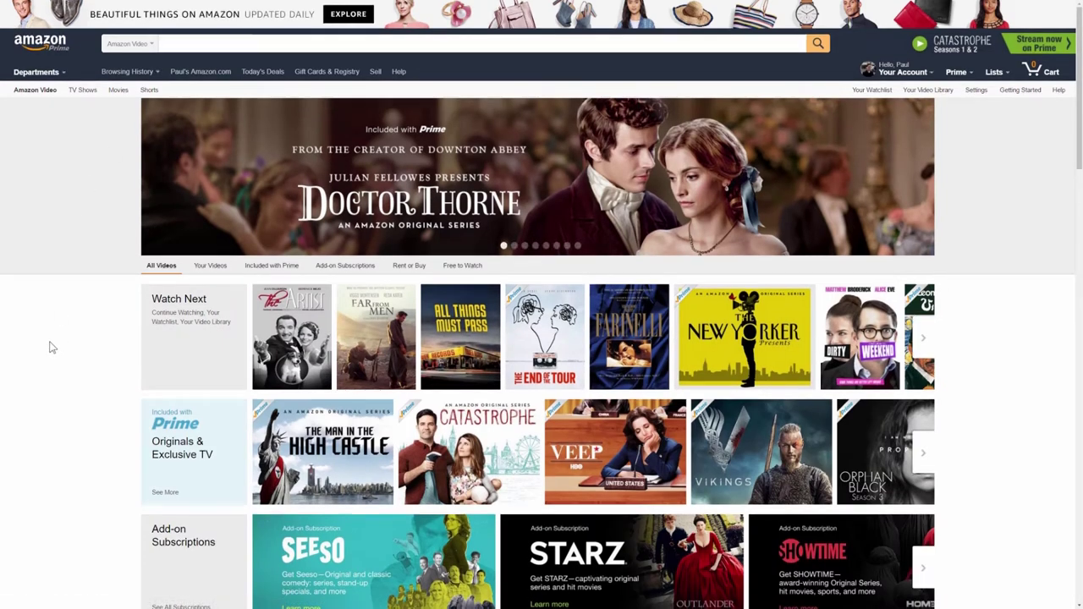
scroll(50, 346, "down", 3)
scroll(51, 347, "down", 6)
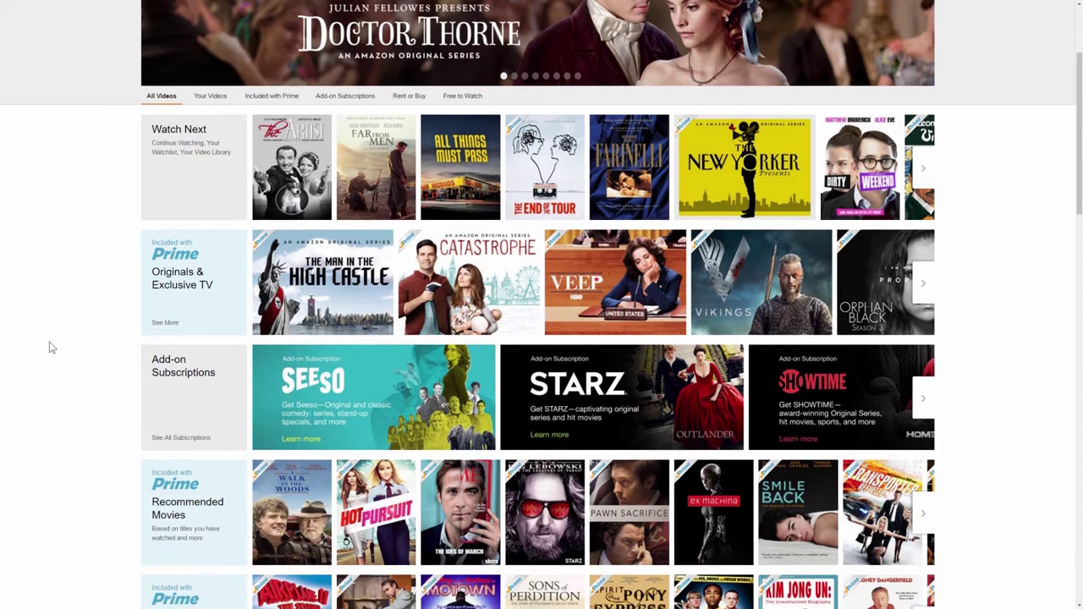
scroll(51, 347, "down", 5)
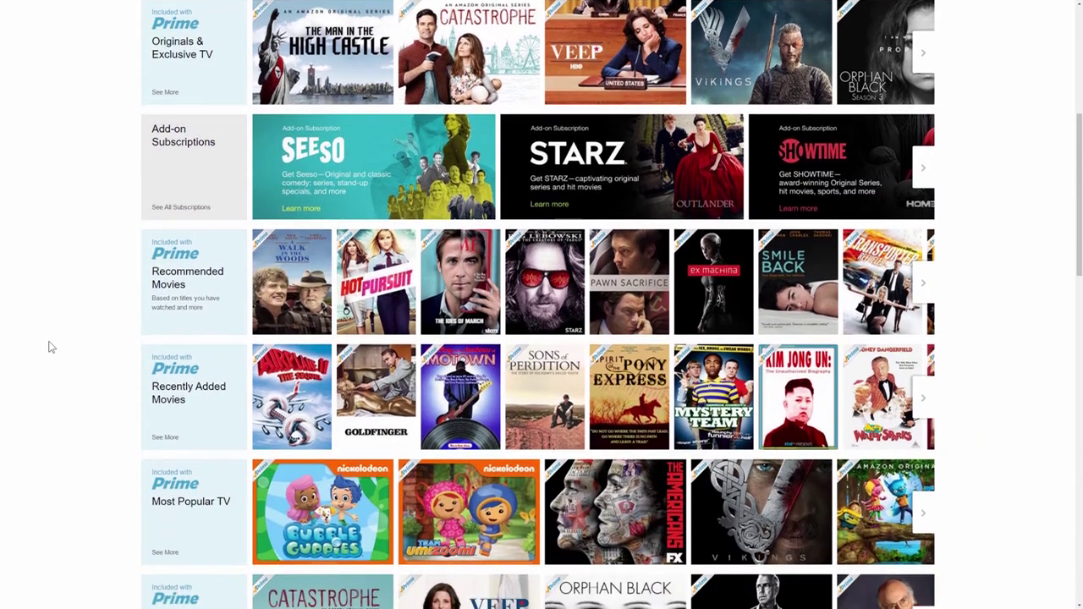
scroll(50, 347, "down", 3)
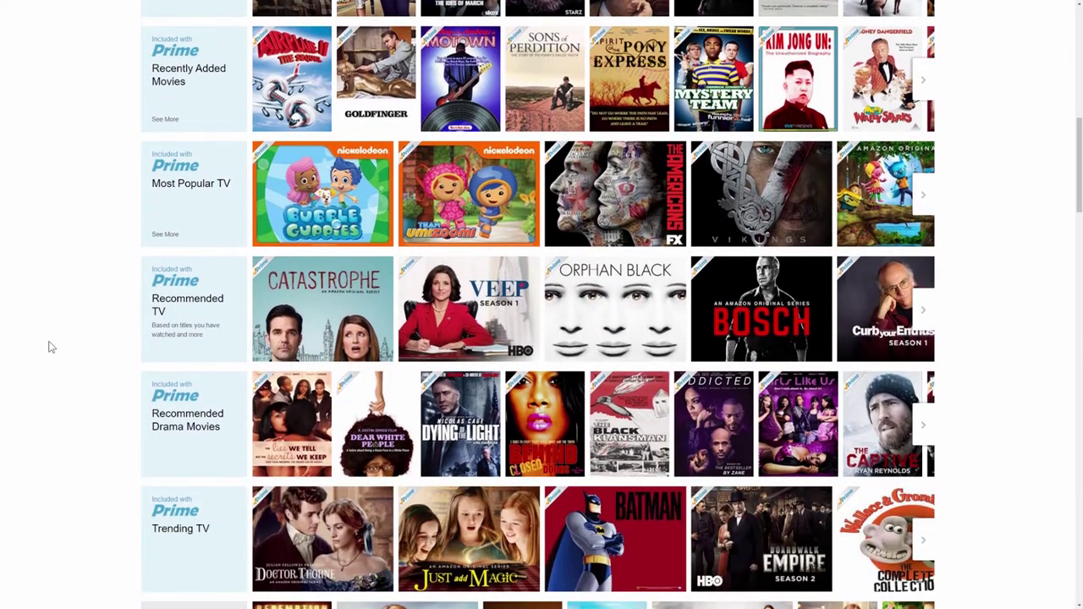
scroll(49, 347, "down", 5)
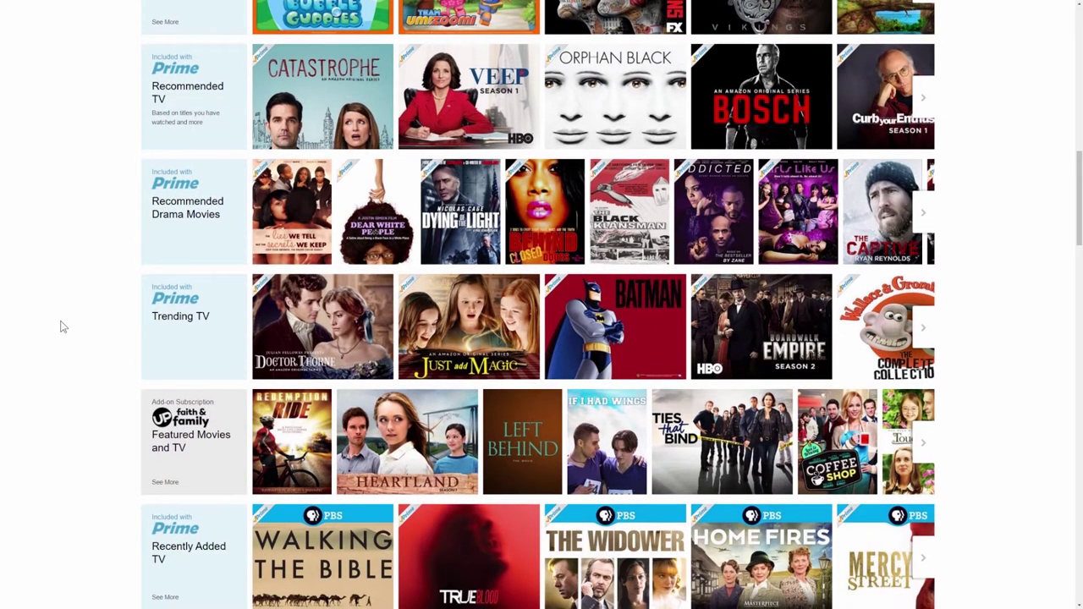
scroll(62, 326, "down", 3)
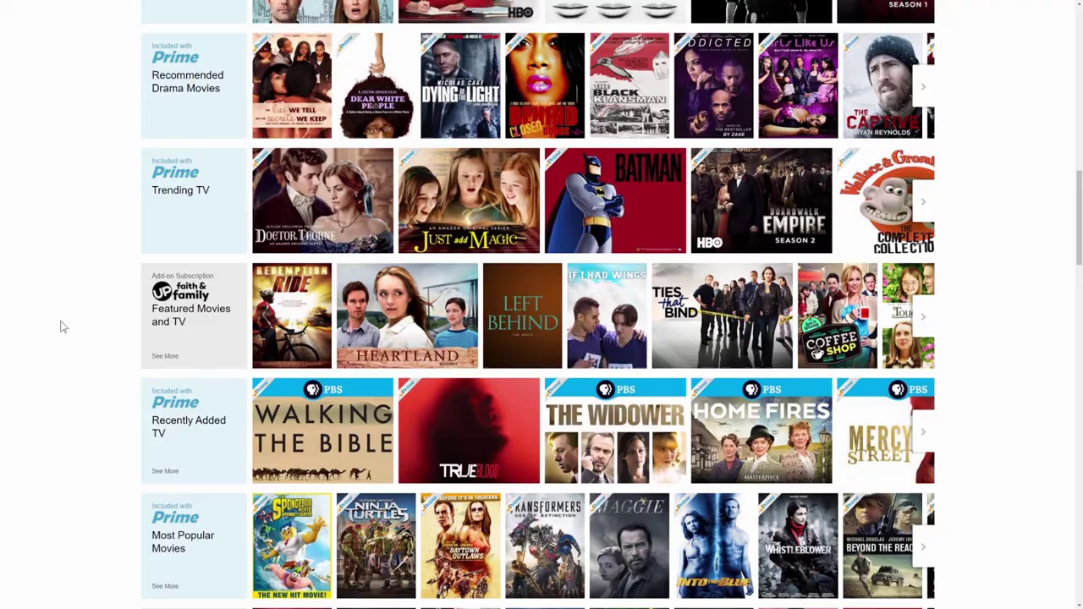
scroll(61, 327, "down", 2)
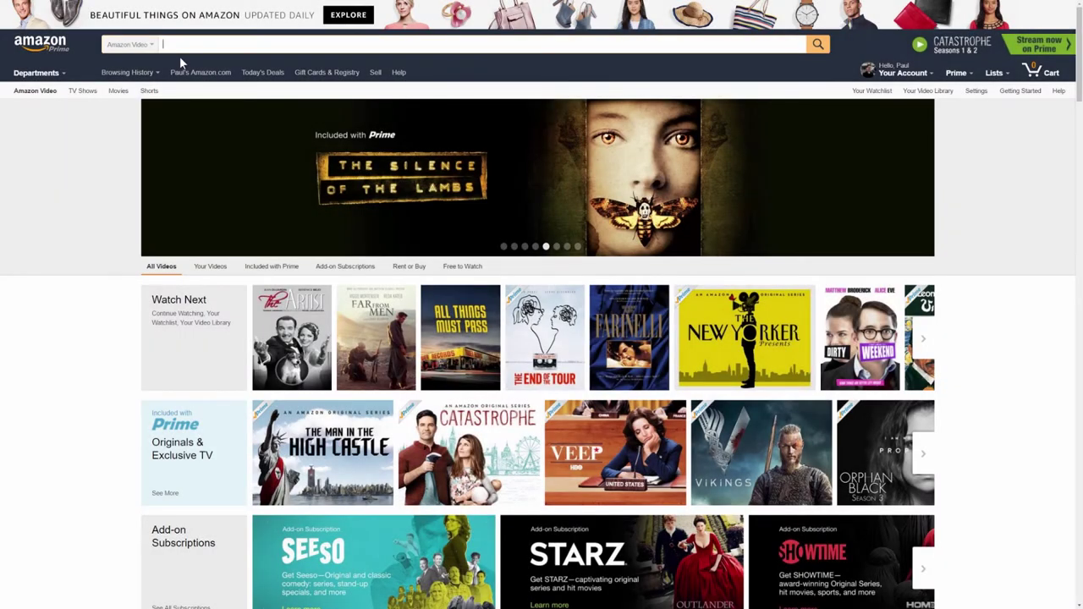
type("wer ")
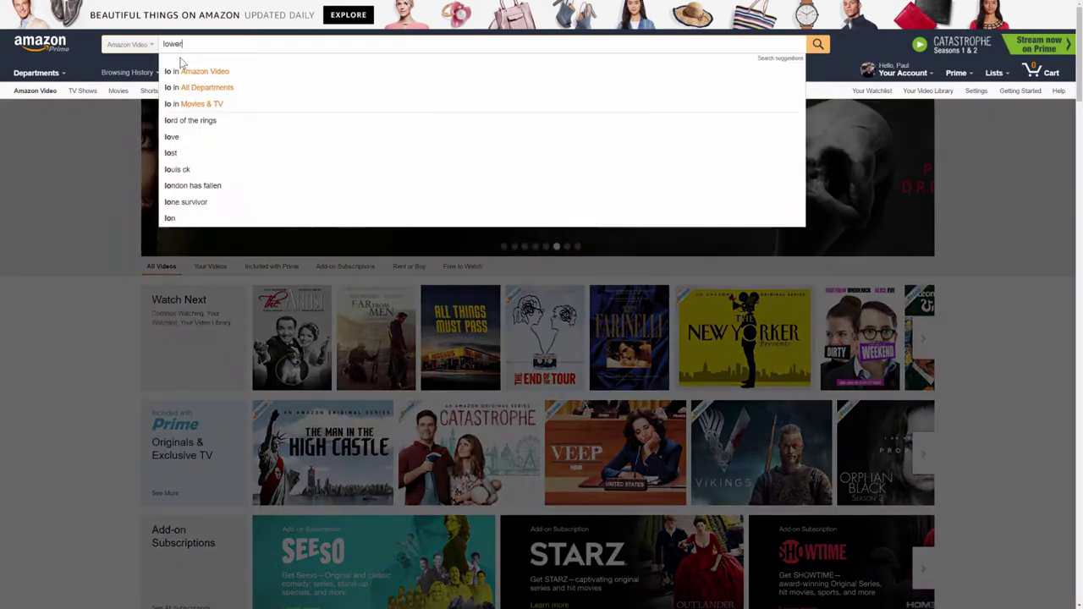
type("town")
key("Return")
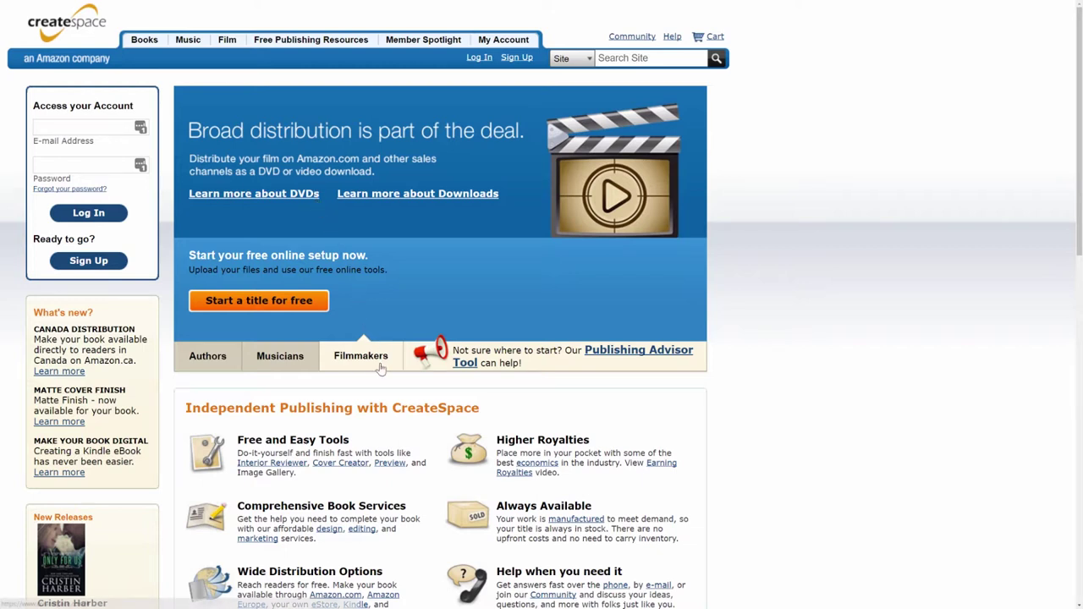
- Review the Pricing & Royalties details on CreateSpace's DVD on Demand page
mouse_move(235, 49)
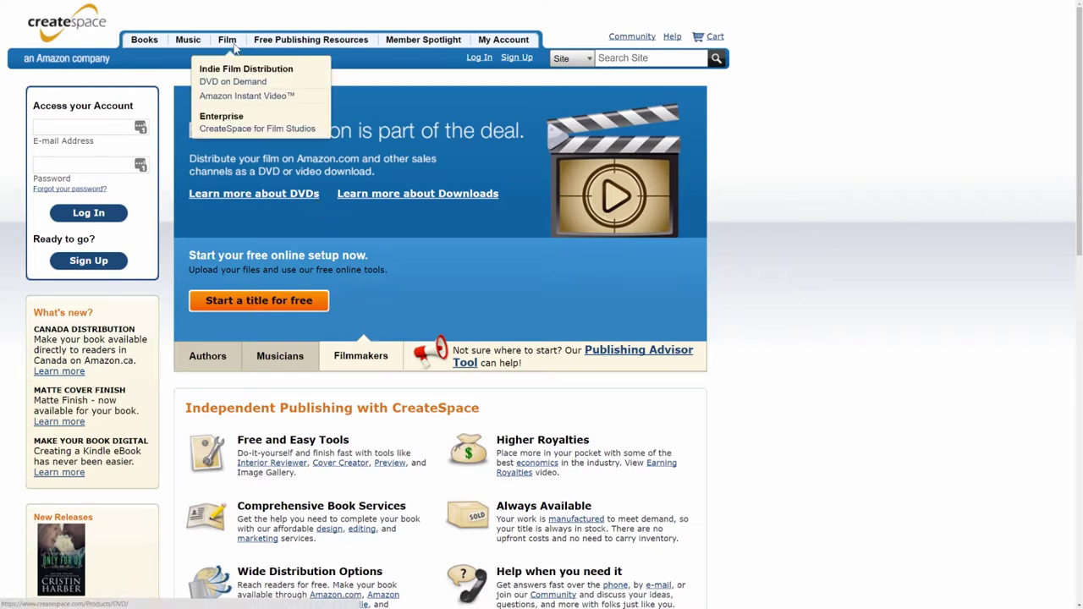
left_click(239, 84)
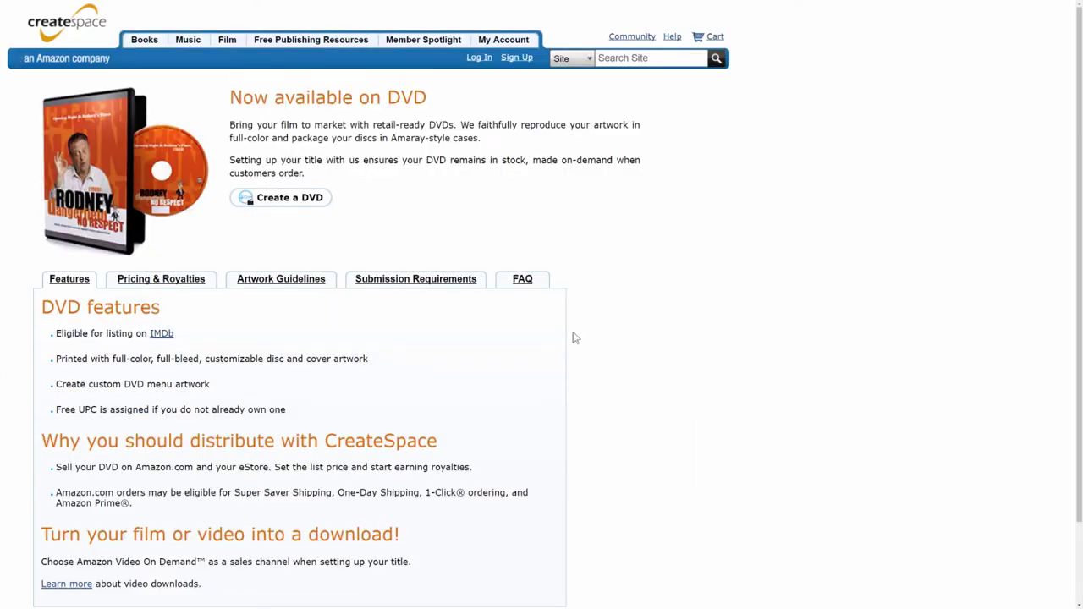
left_click(178, 285)
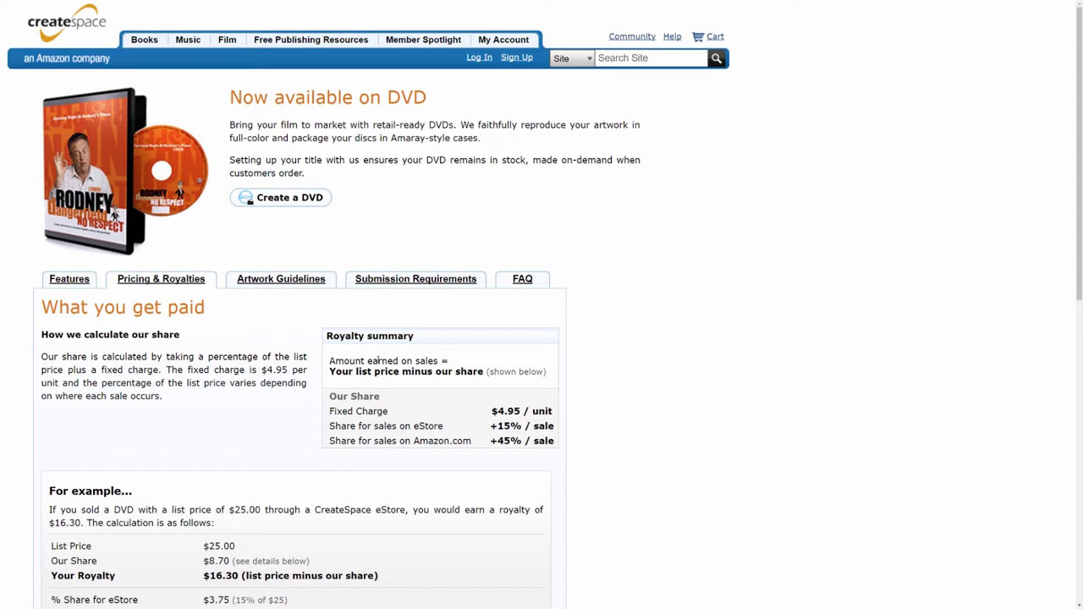
scroll(378, 361, "down", 1)
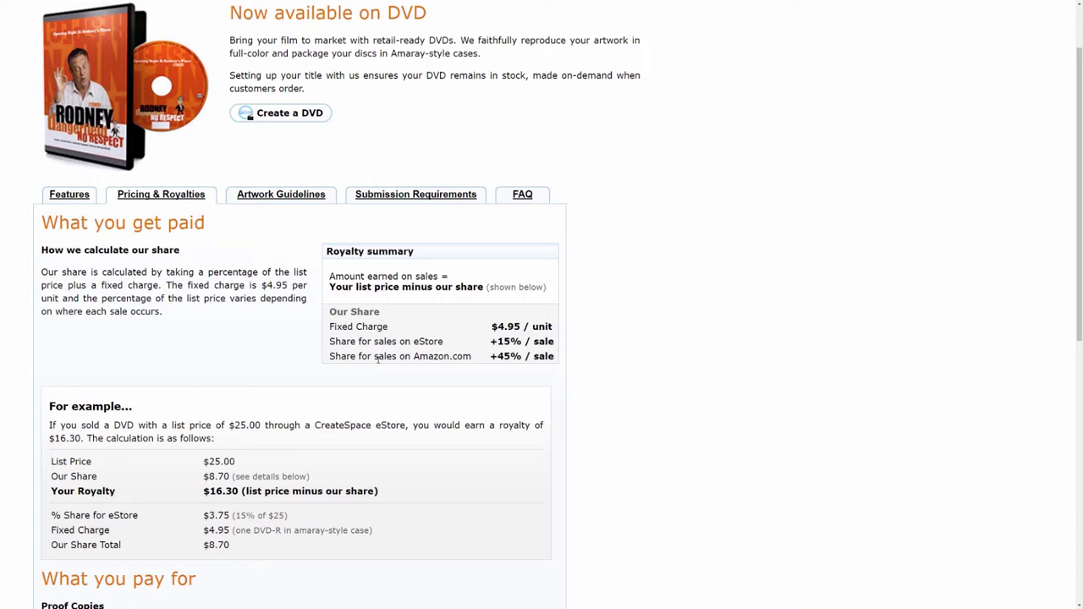
scroll(378, 373, "down", 2)
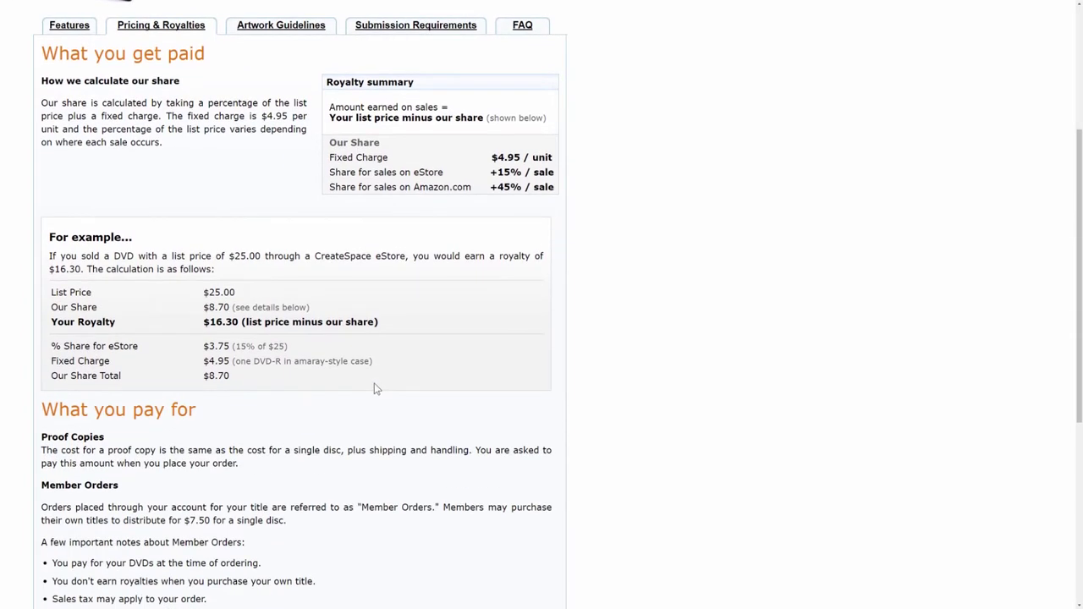
scroll(376, 389, "down", 2)
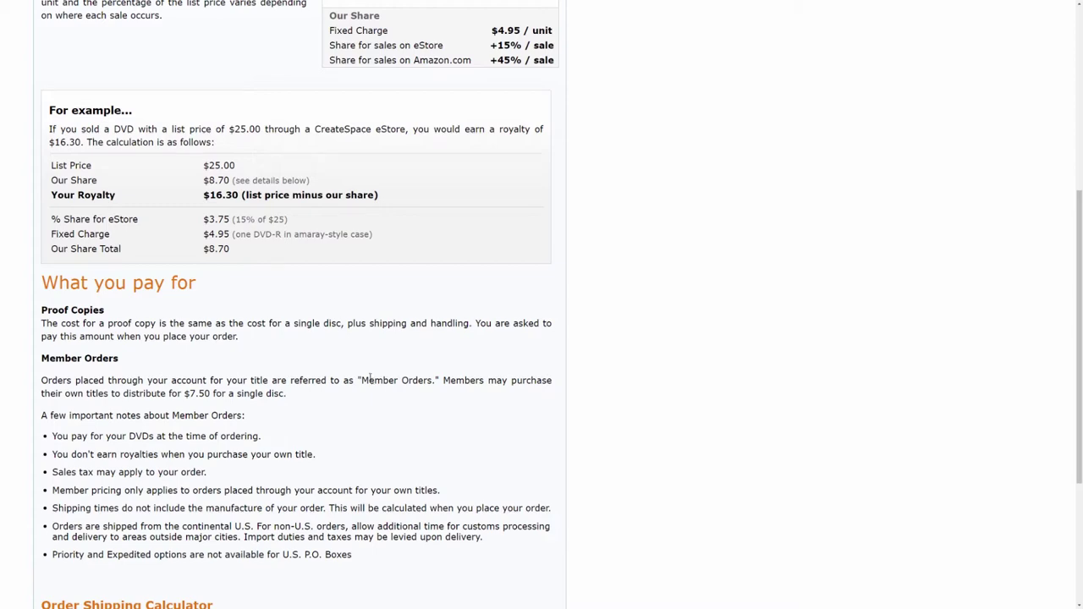
scroll(370, 378, "up", 5)
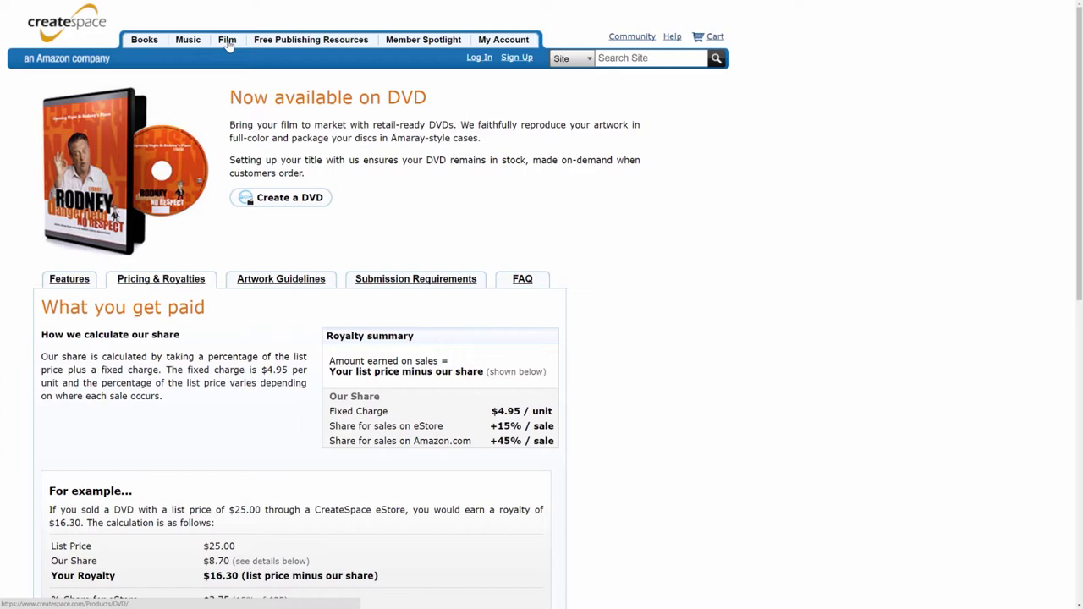
- Read the DVD artwork guidelines, then bring up the Amazon Instant Video distribution page
mouse_move(228, 48)
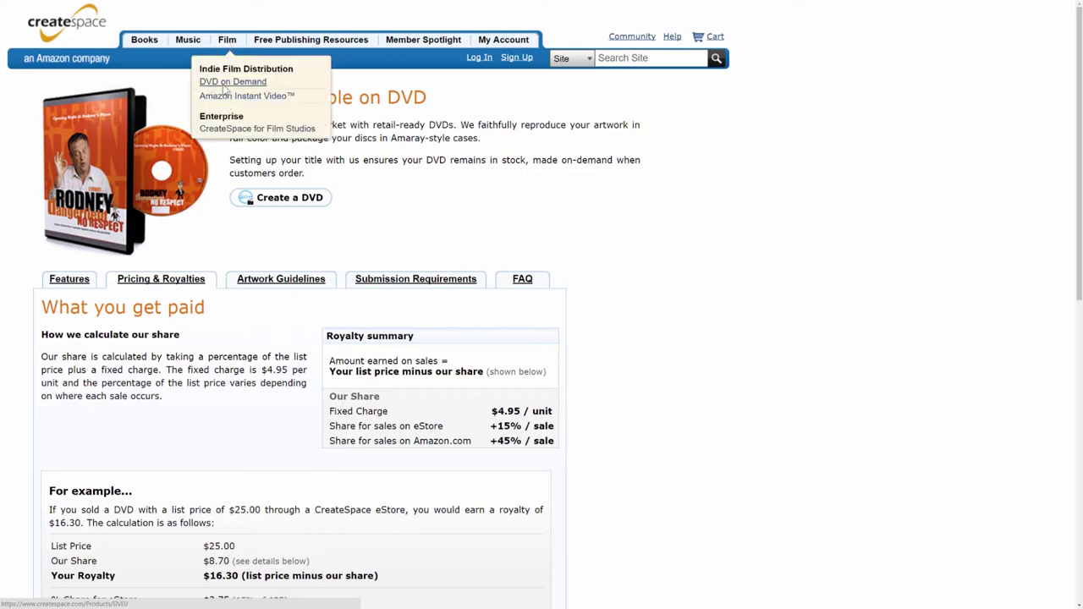
left_click(225, 89)
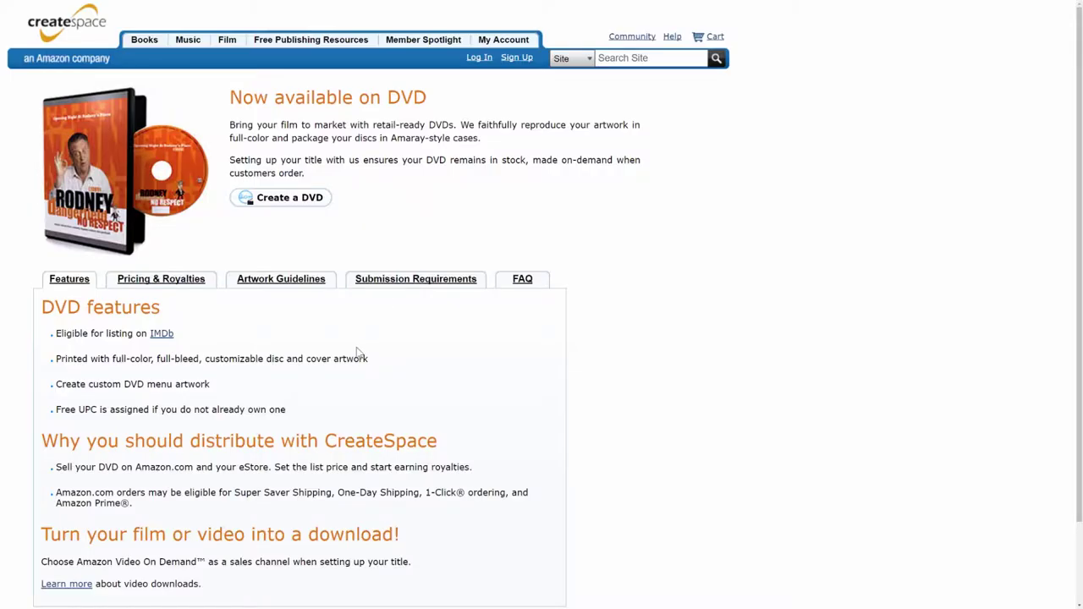
left_click(271, 279)
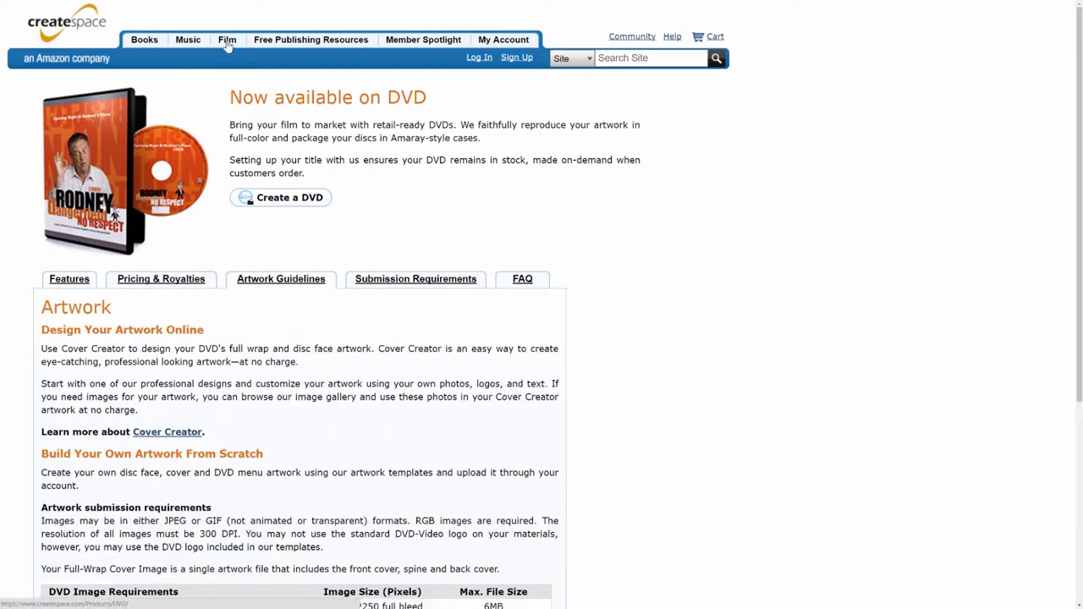
mouse_move(226, 41)
left_click(234, 97)
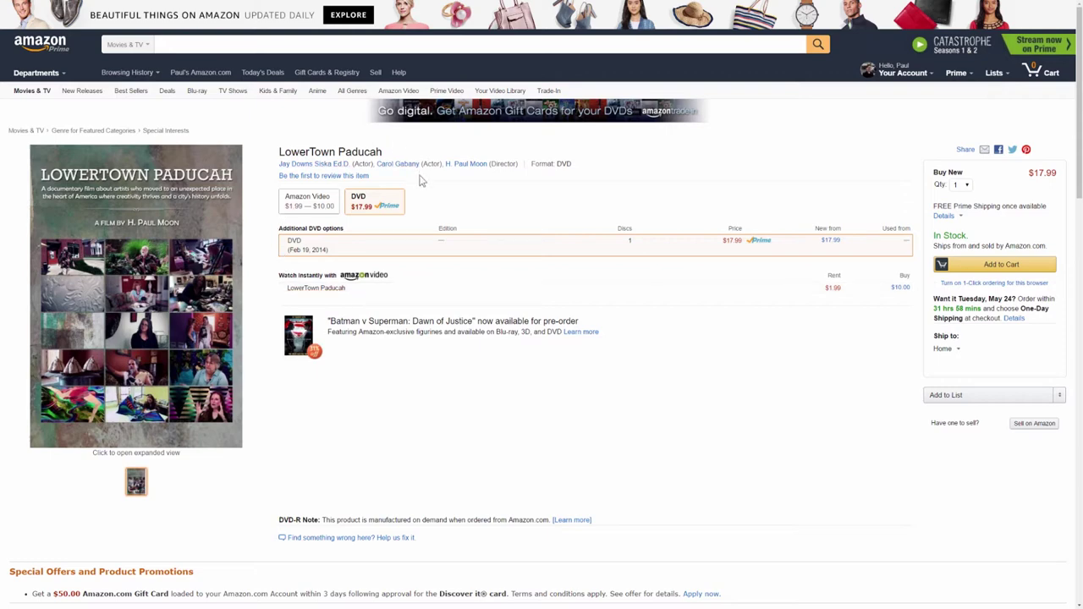
- Switch from the LowerTown Paducah DVD listing to its Amazon Video format
scroll(500, 423, "down", 1)
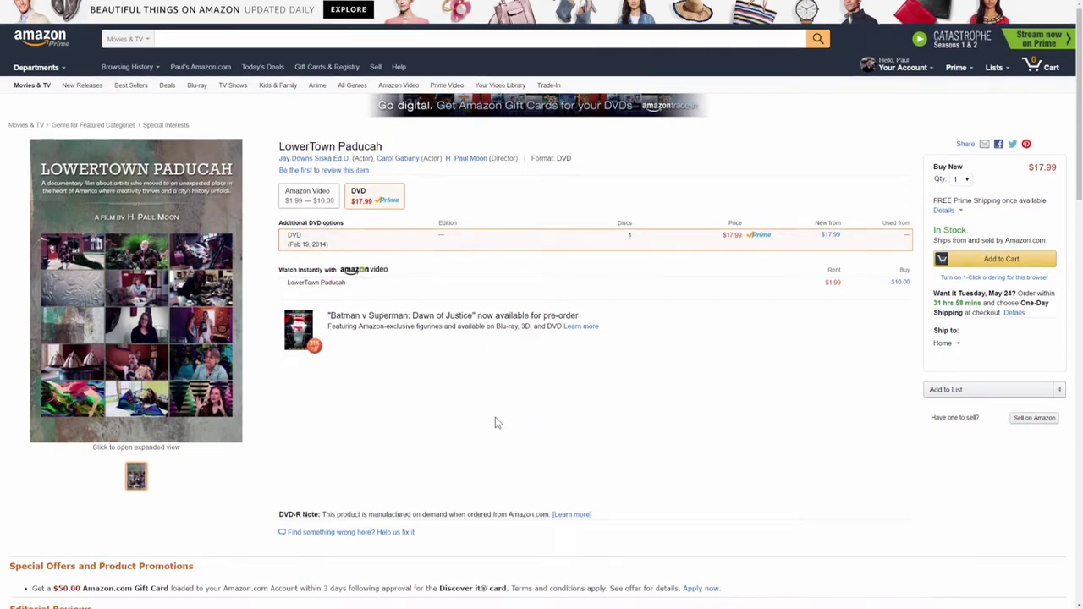
scroll(497, 423, "down", 7)
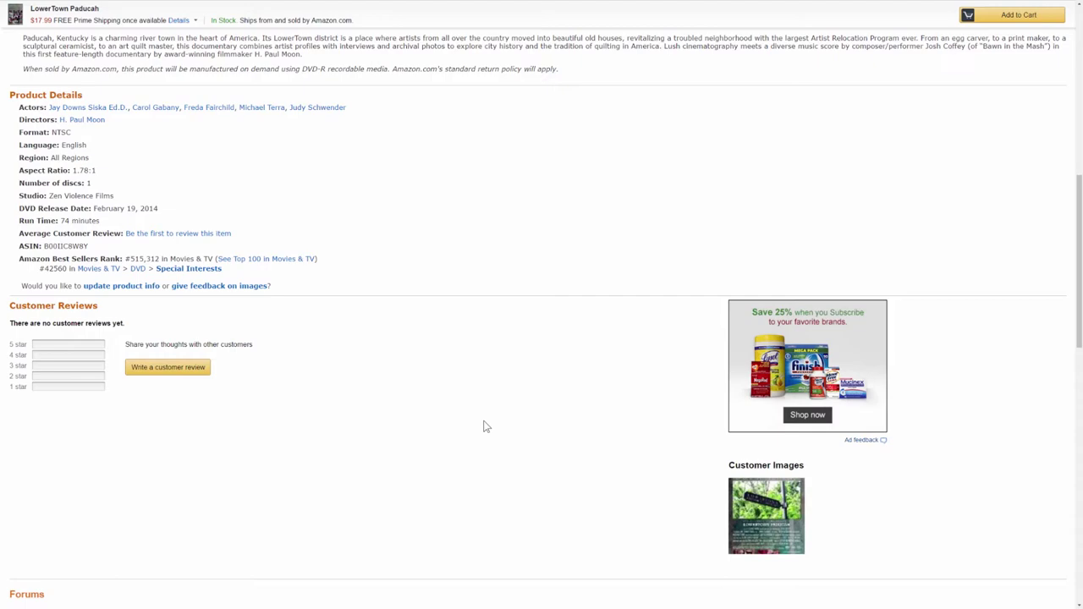
scroll(484, 423, "up", 7)
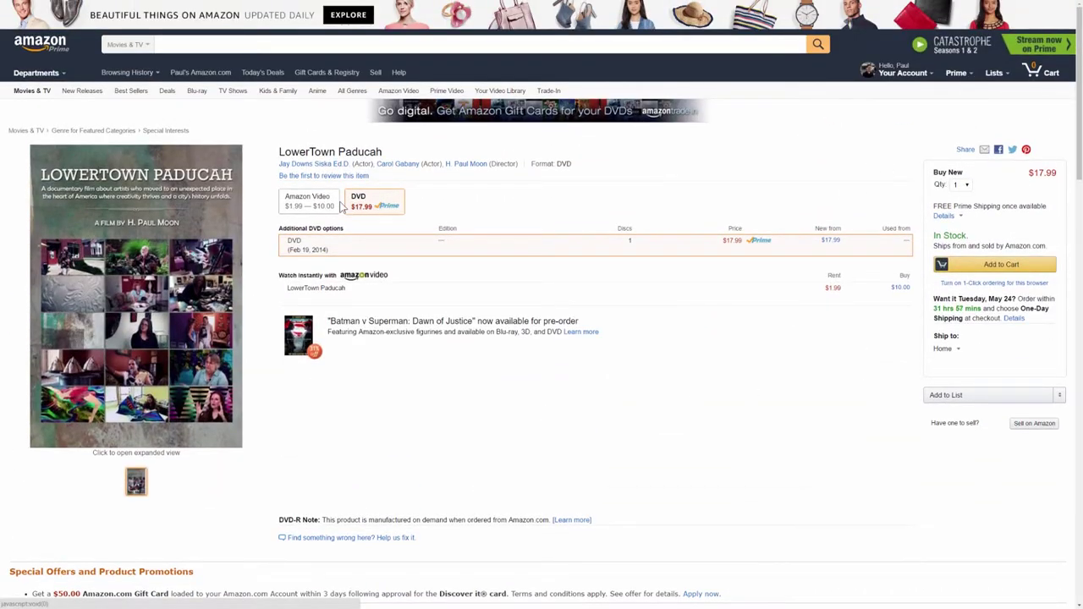
left_click(308, 211)
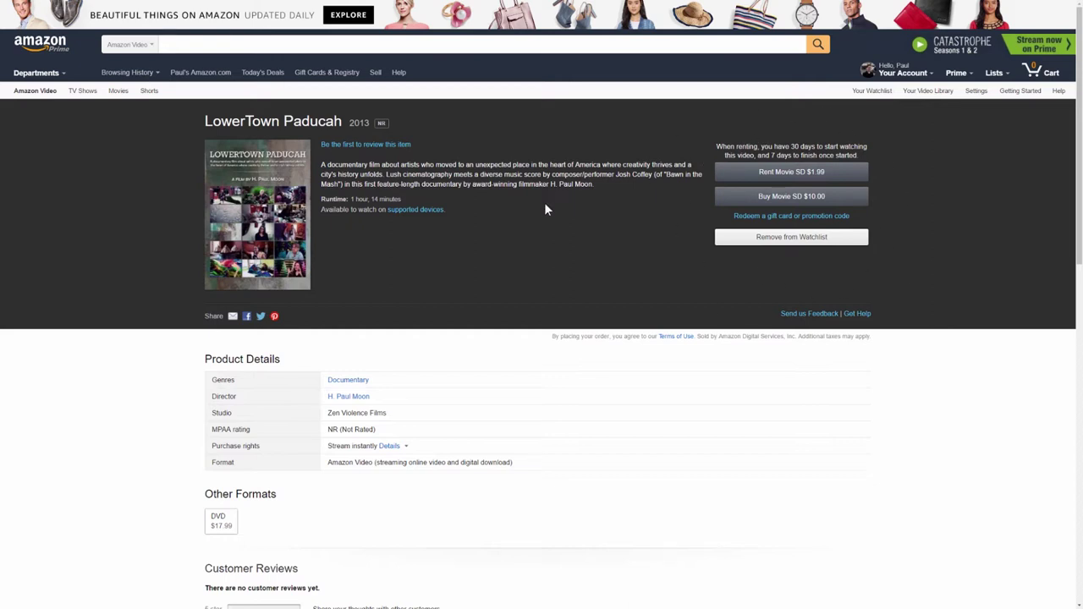
left_click(413, 210)
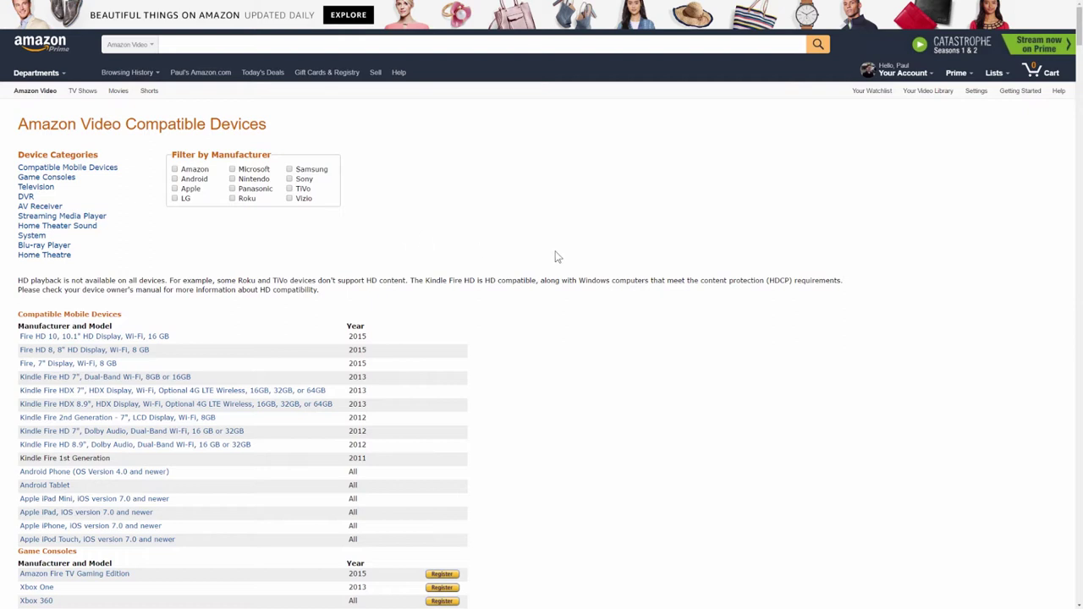
scroll(524, 271, "down", 4)
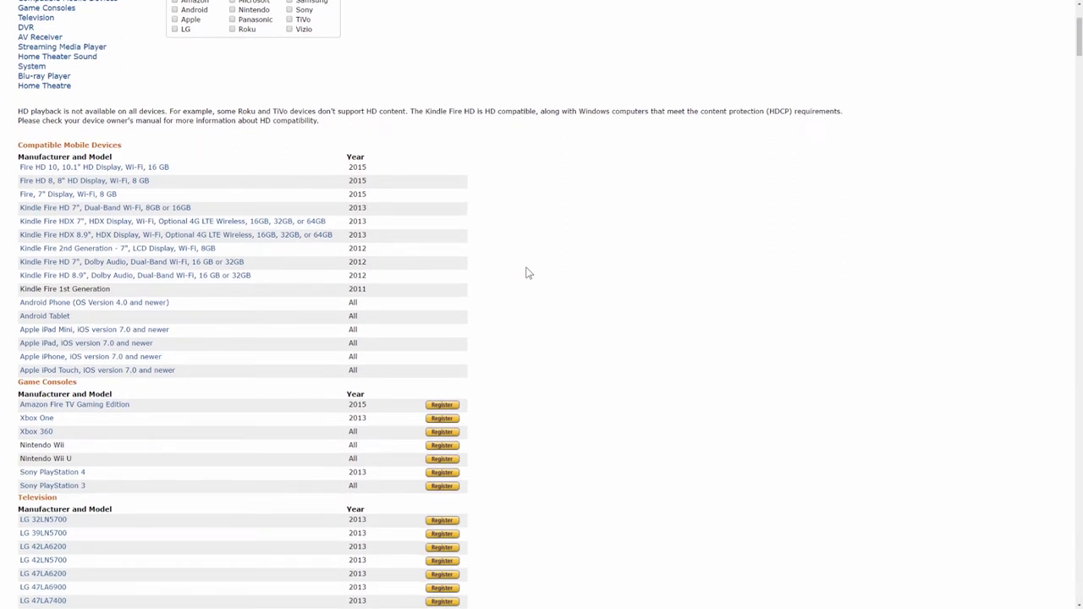
scroll(527, 279, "down", 2)
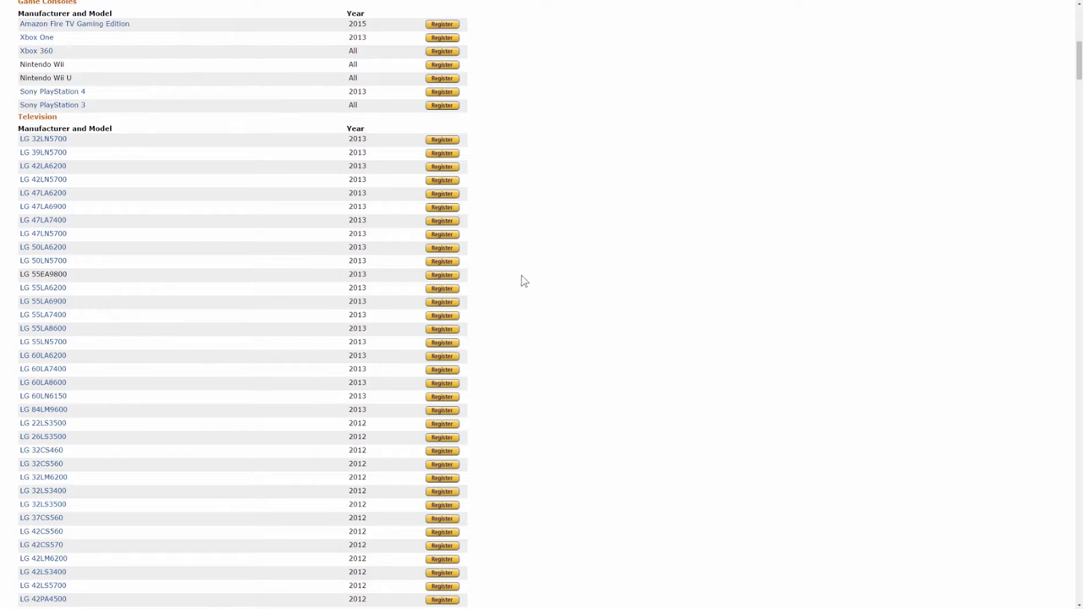
scroll(523, 283, "down", 3)
scroll(523, 286, "down", 15)
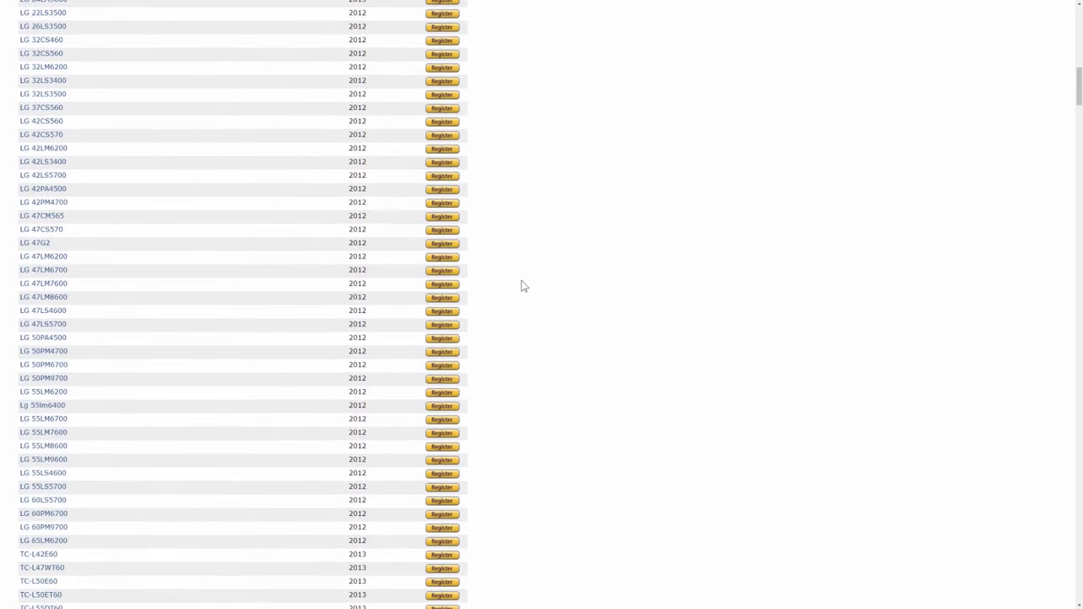
scroll(516, 287, "down", 8)
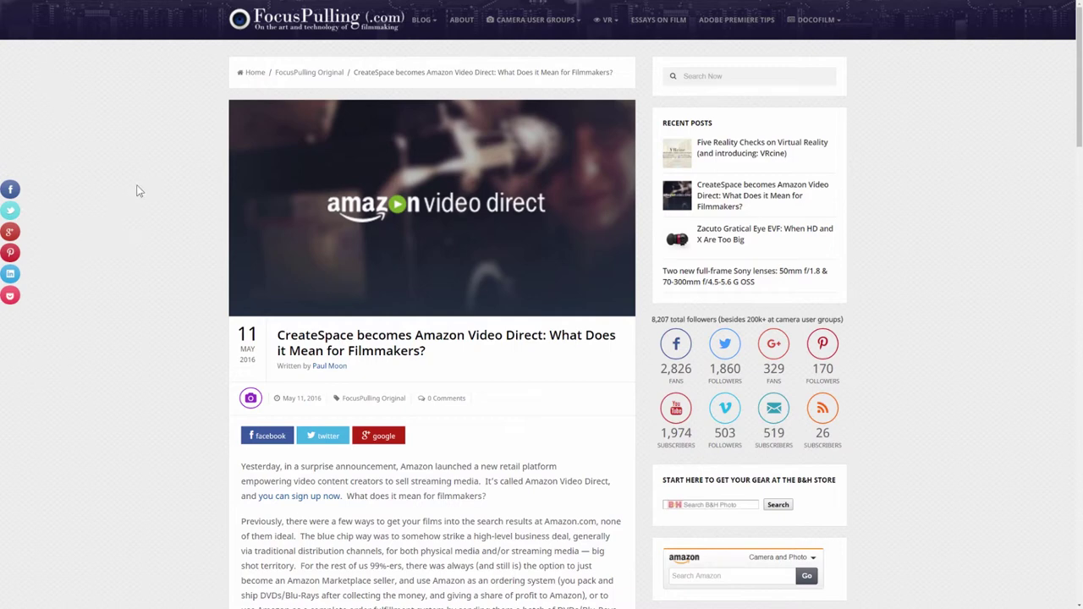
- Highlight the blog sentence stating eligible uploads must include English captions
scroll(110, 267, "down", 3)
scroll(108, 270, "down", 10)
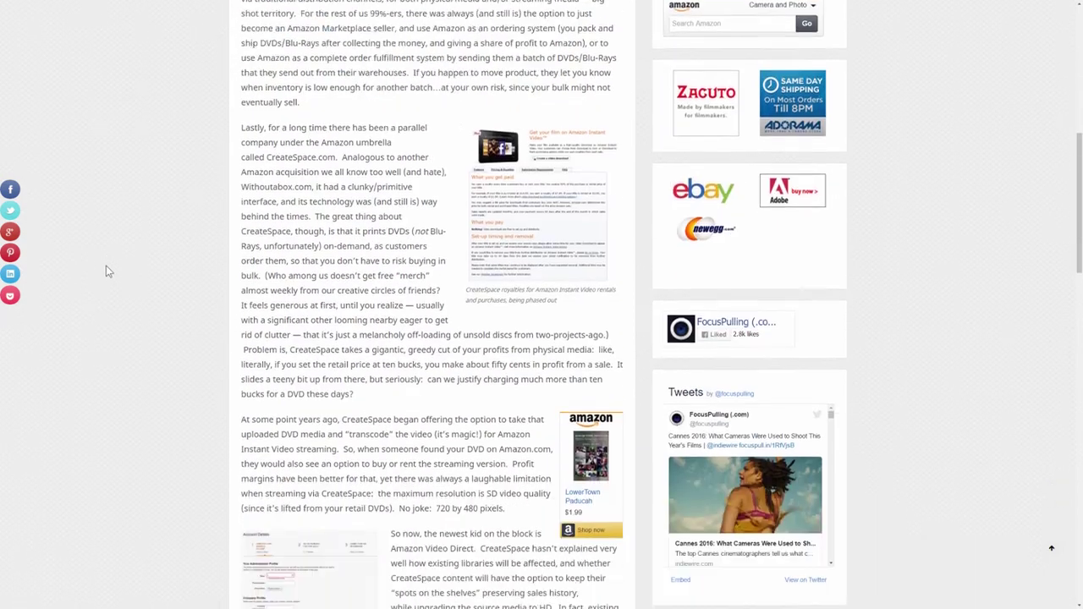
scroll(107, 271, "down", 3)
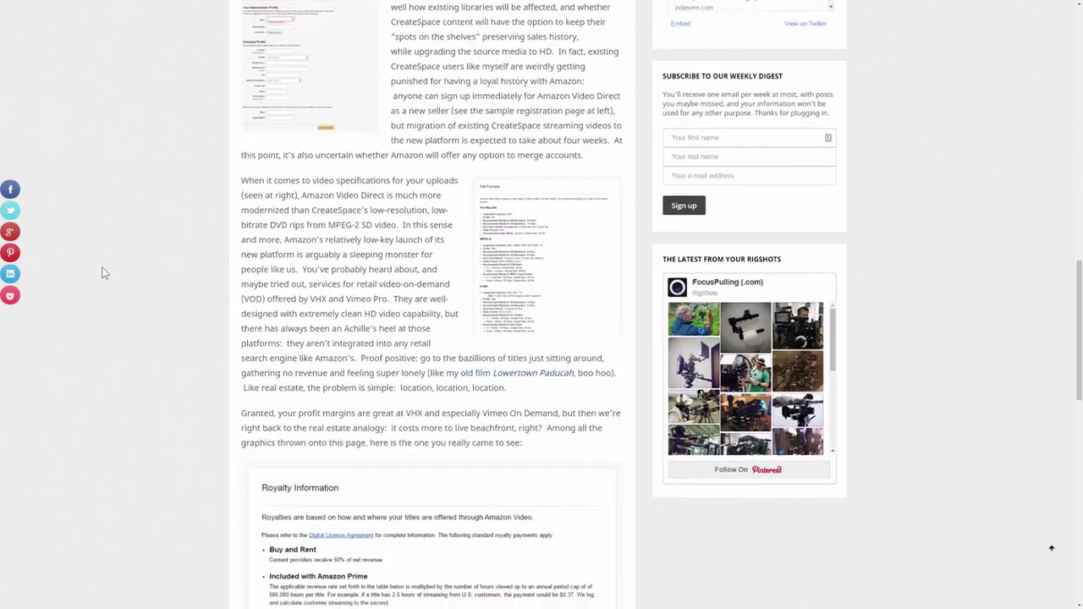
scroll(103, 273, "down", 2)
scroll(102, 266, "down", 2)
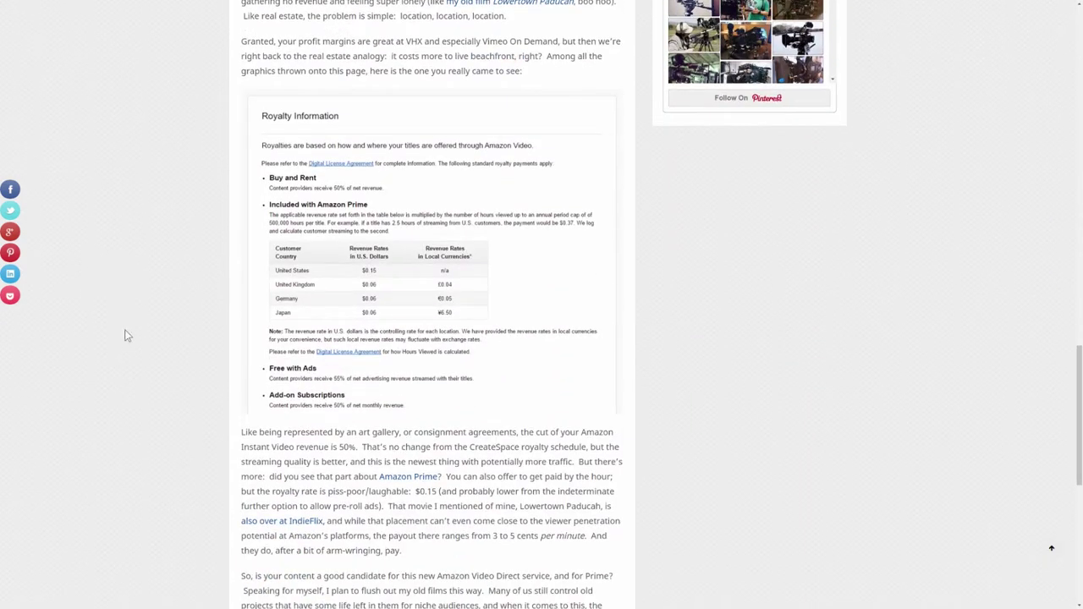
scroll(131, 351, "down", 5)
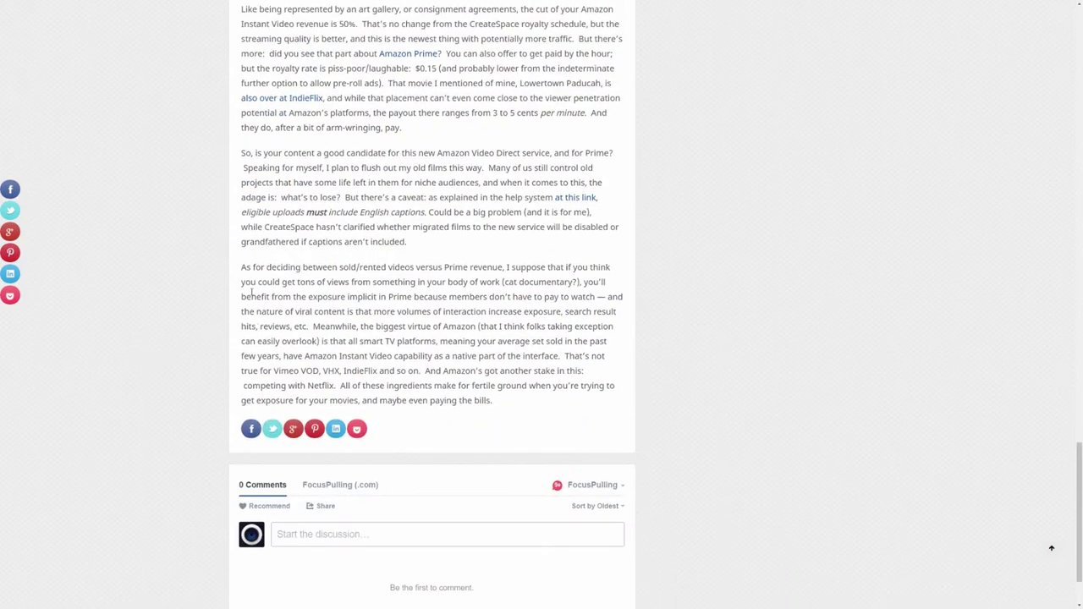
left_click_drag(241, 211, 608, 209)
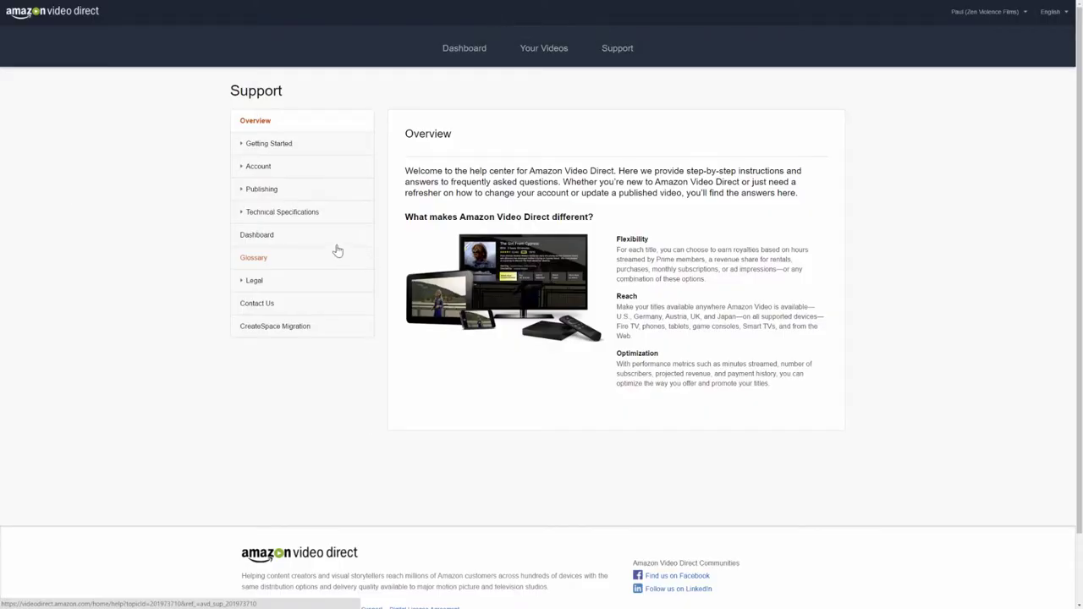
- Open the Caption (timed text) Information article under Technical Specifications
left_click(266, 219)
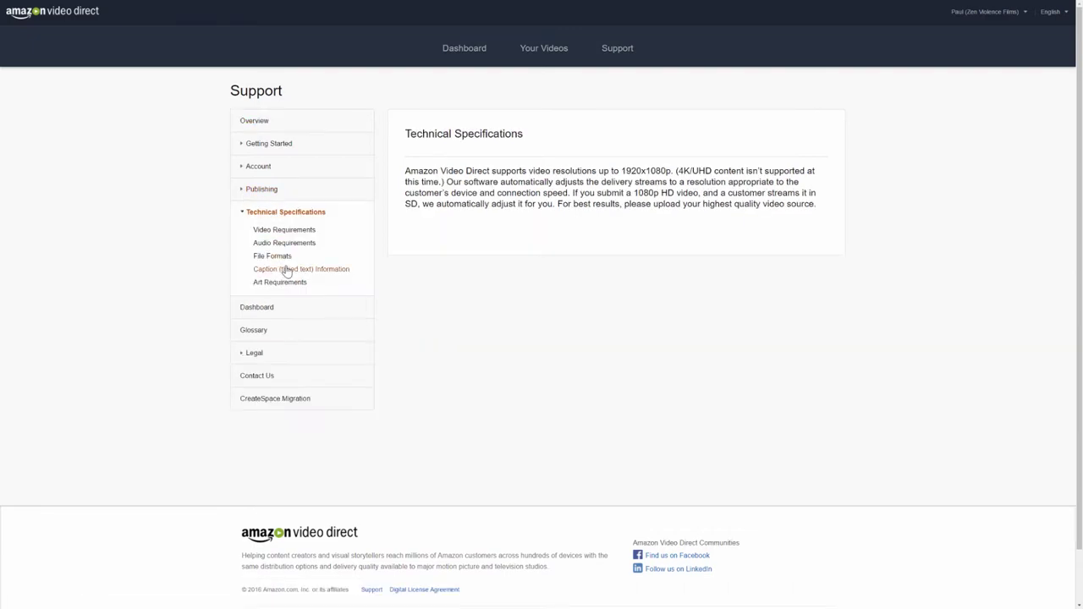
left_click(288, 269)
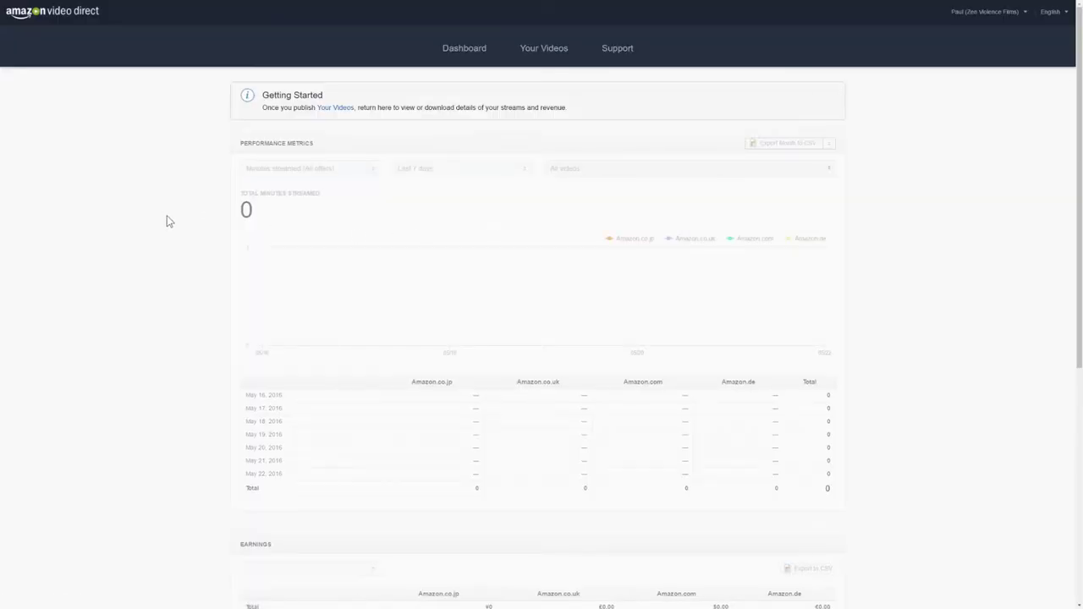
- Show the Video Assets form of Sitka: A Piano Documentary from Your Videos
left_click(546, 56)
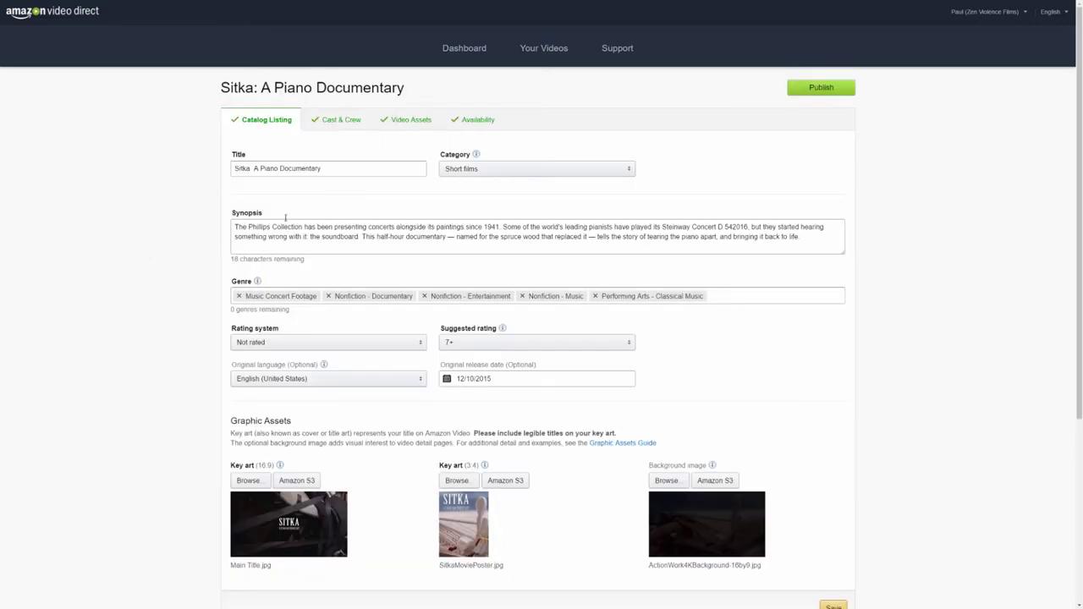
left_click(425, 125)
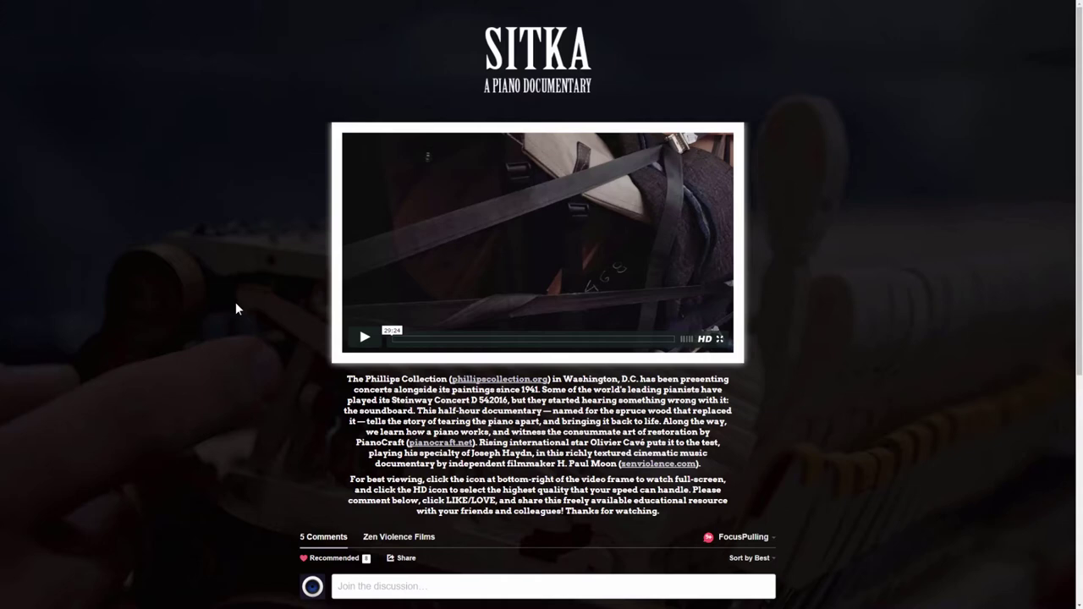
- Play the embedded Sitka: A Piano Documentary video
left_click(365, 336)
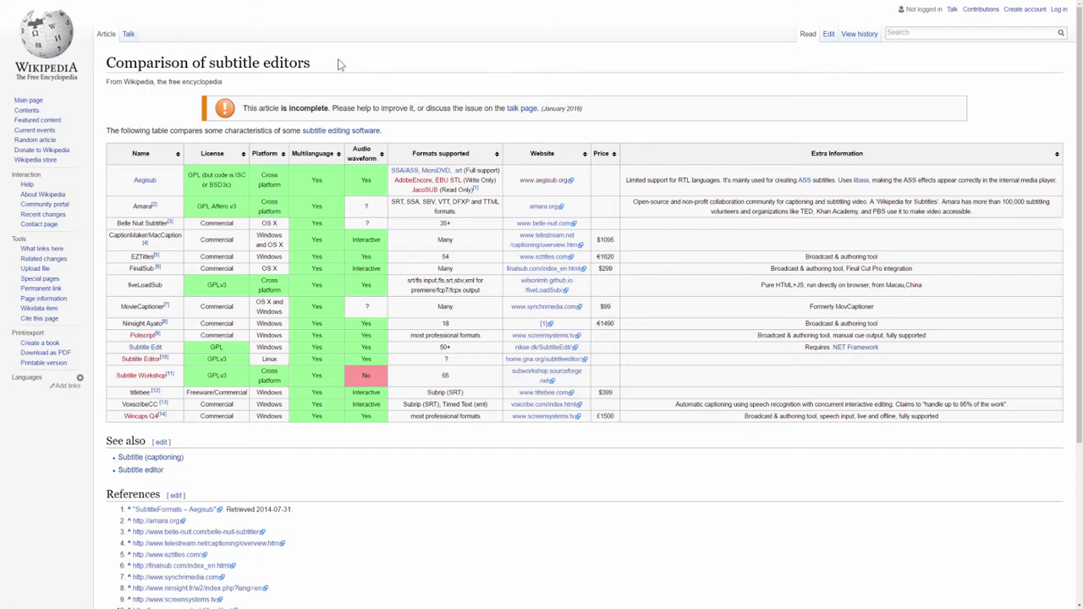
- Highlight the heading, notice and €1620 EZTitles price, then follow the nikse.dk Subtitle Edit link
left_click_drag(107, 64, 368, 62)
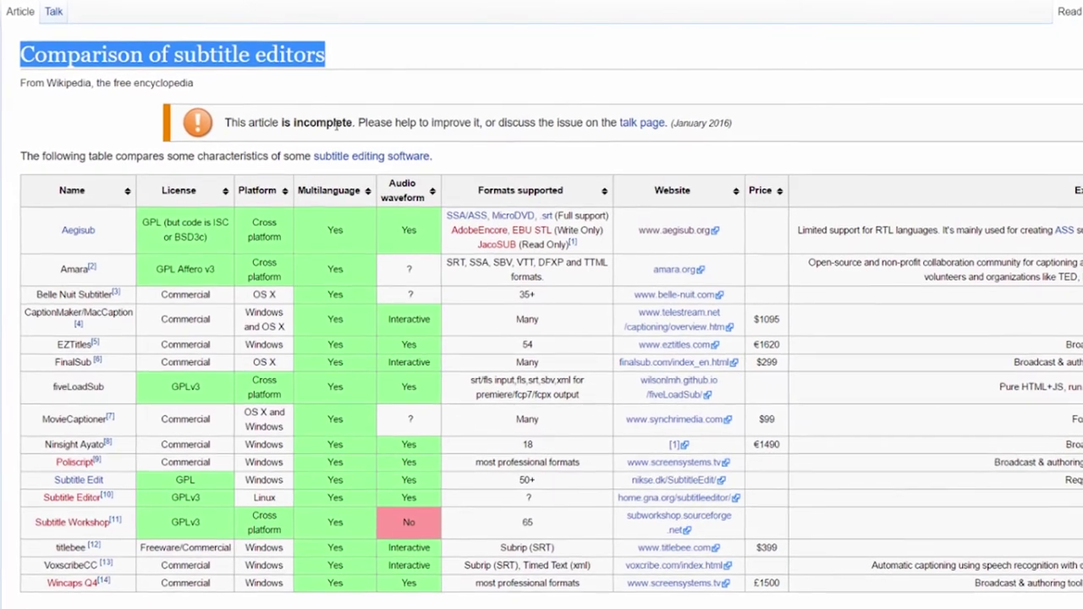
double_click(320, 120)
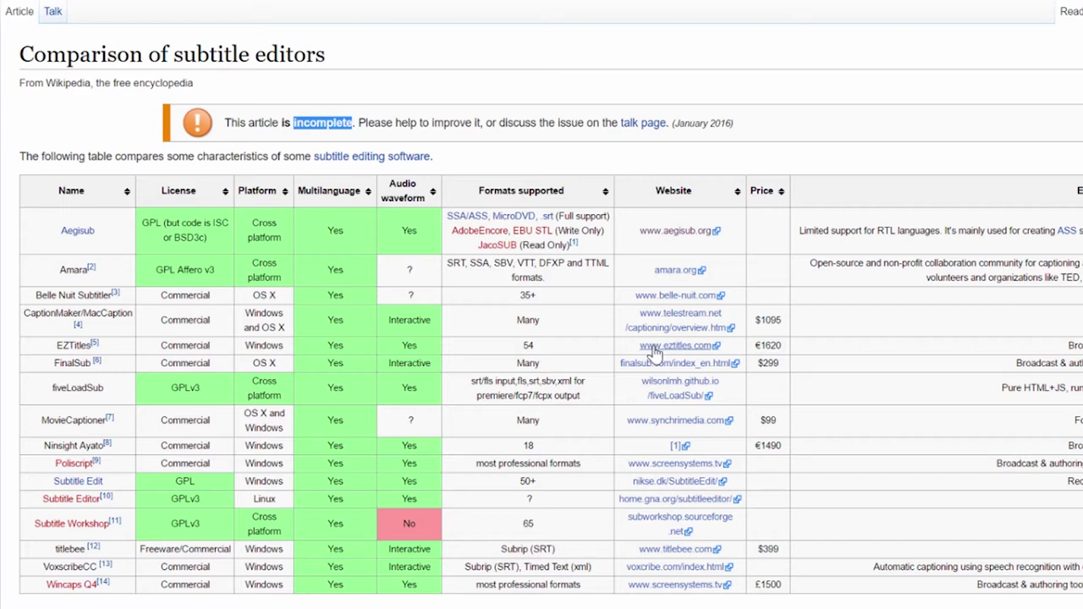
left_click_drag(754, 346, 780, 346)
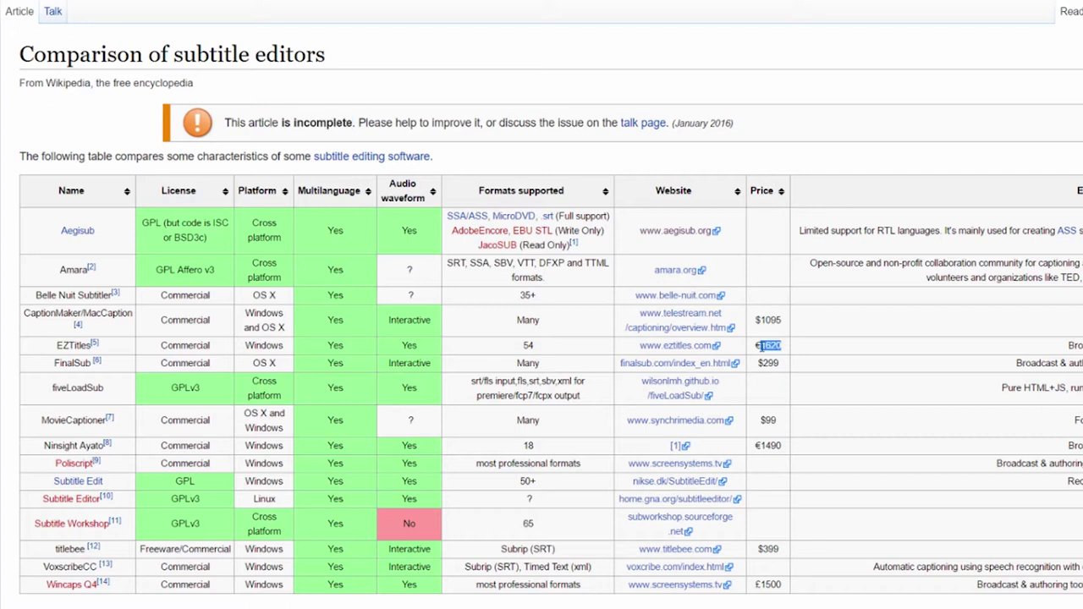
left_click(689, 482)
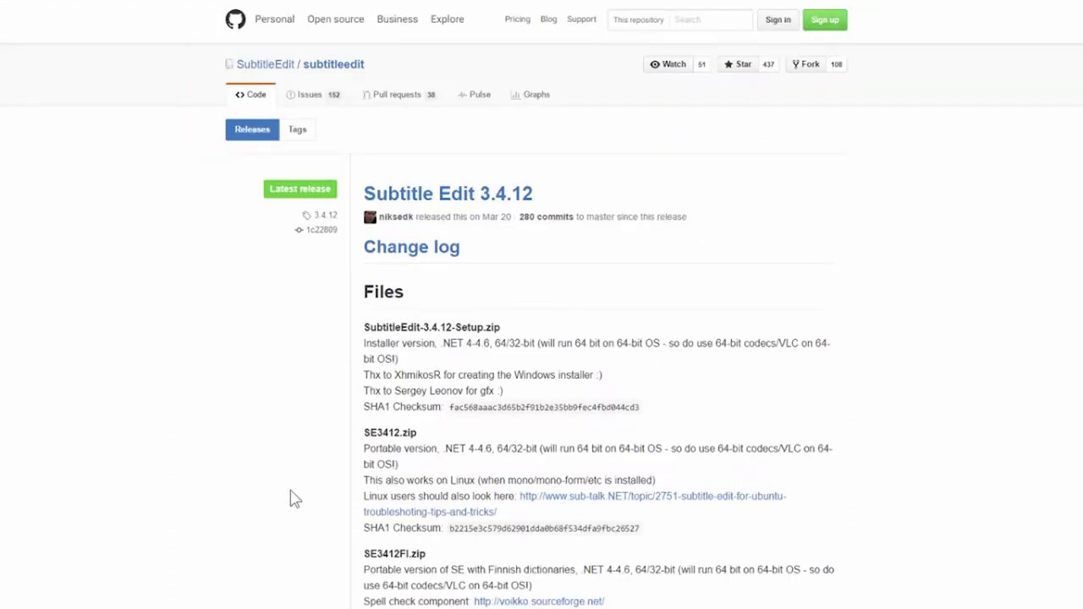
- Save SubtitleEdit-3.4.12-Setup.zip from the release Downloads into the Sitka folder
scroll(292, 499, "down", 3)
scroll(292, 499, "down", 2)
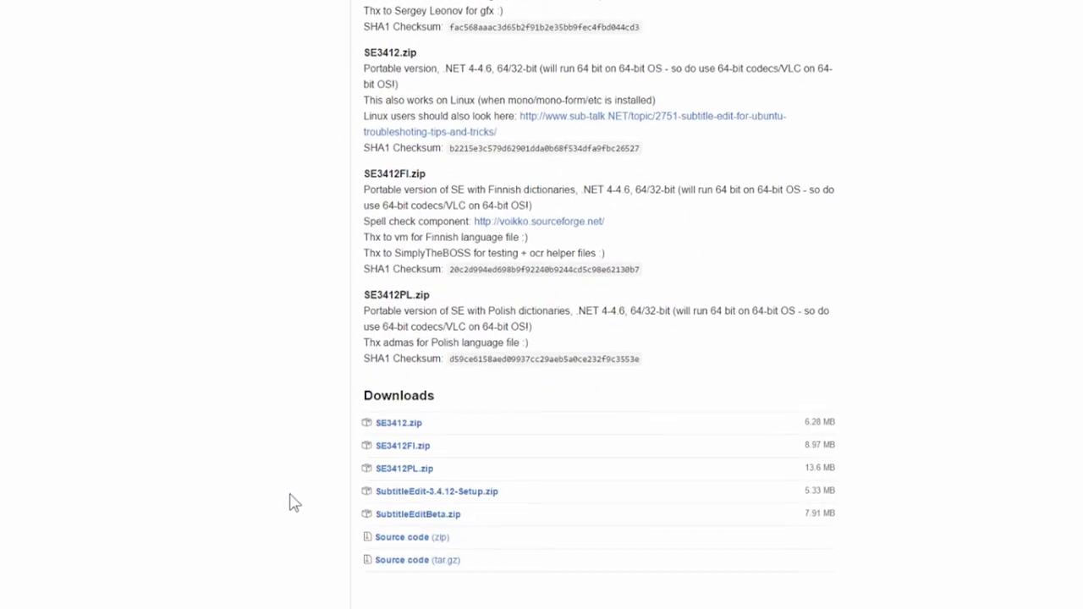
left_click(486, 501)
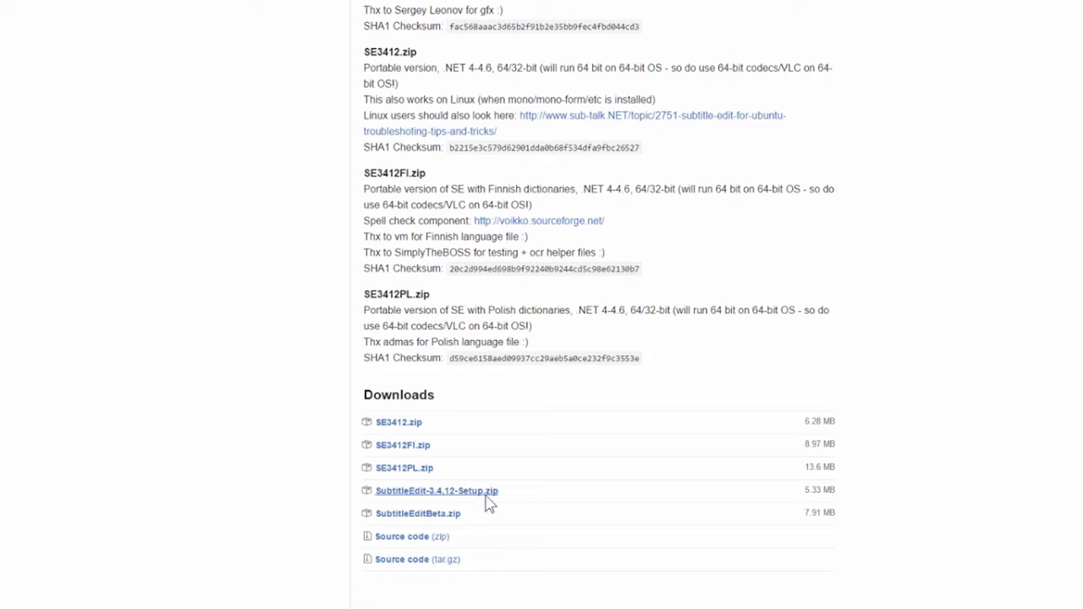
left_click(258, 546)
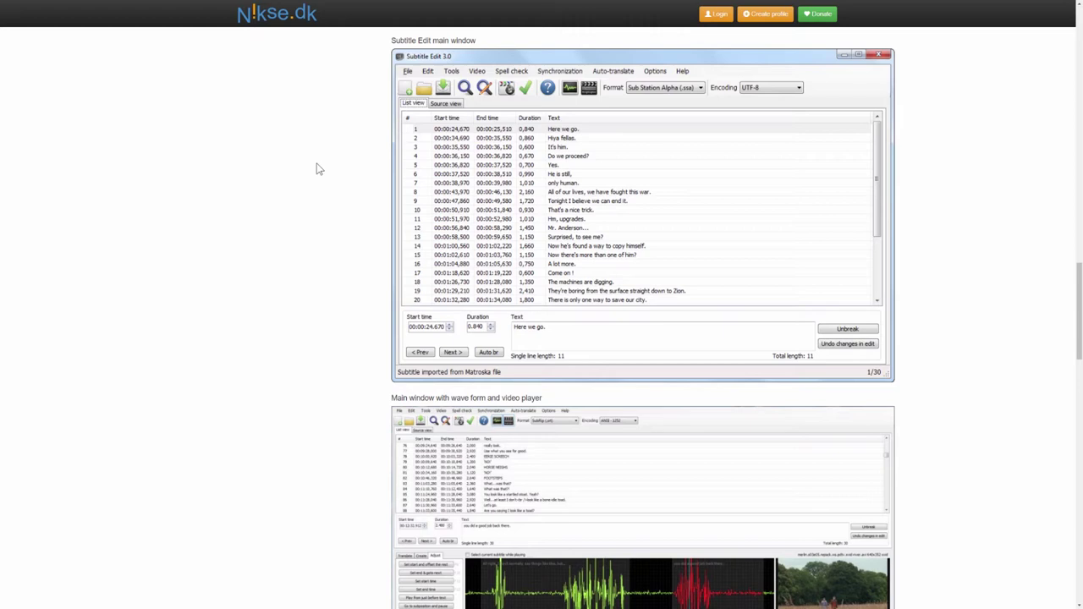
- Launch Subtitle Edit from the Windows search by typing 'subti'
key("super")
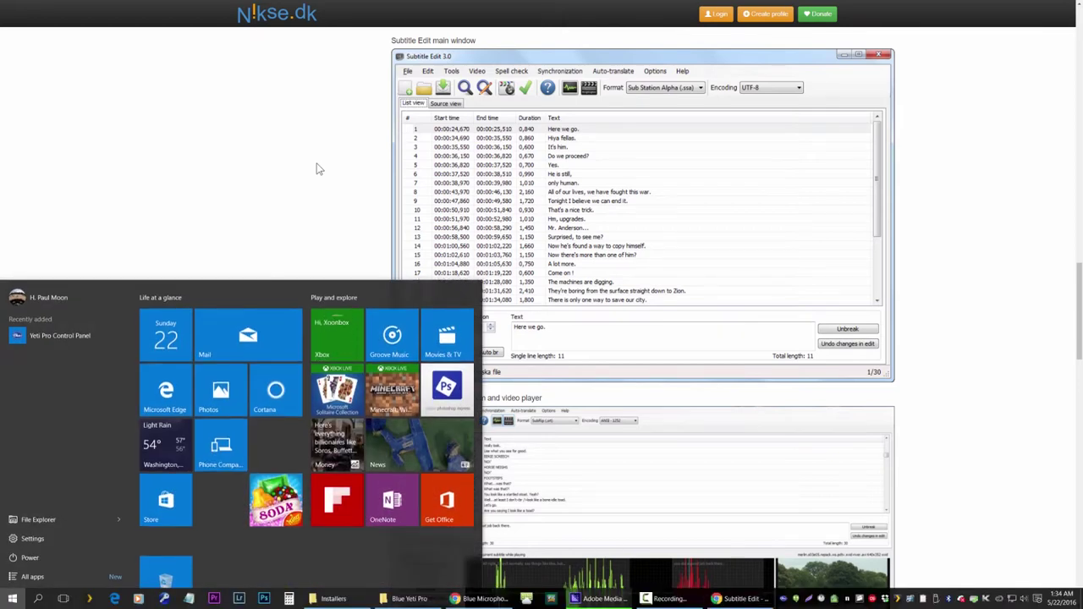
type("subtit")
key("Return")
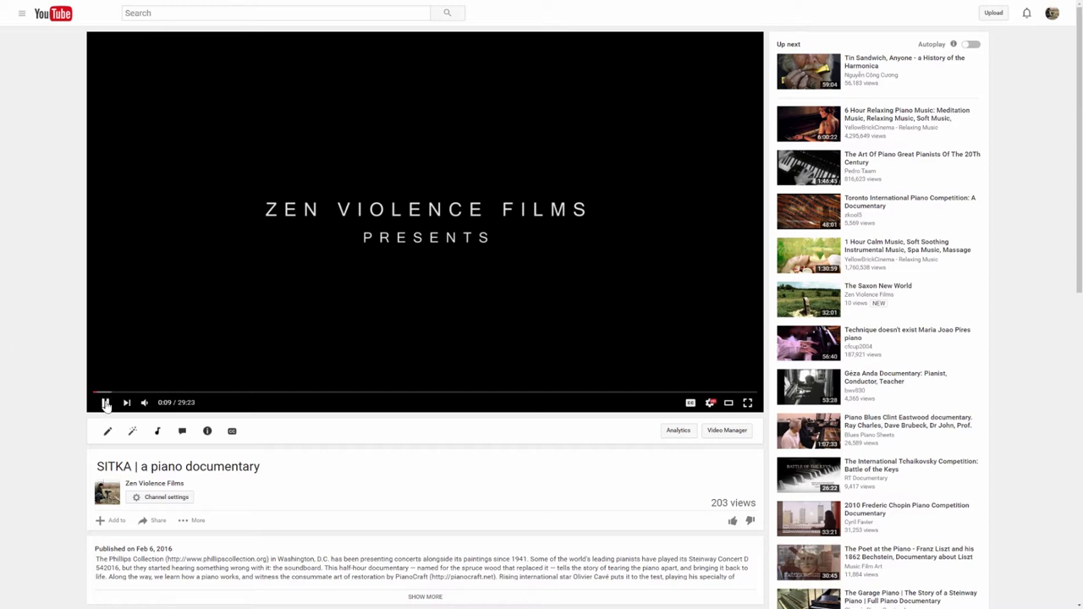
- Play the SITKA video with English captions turned on, then pause it on a captioned scene
left_click(105, 404)
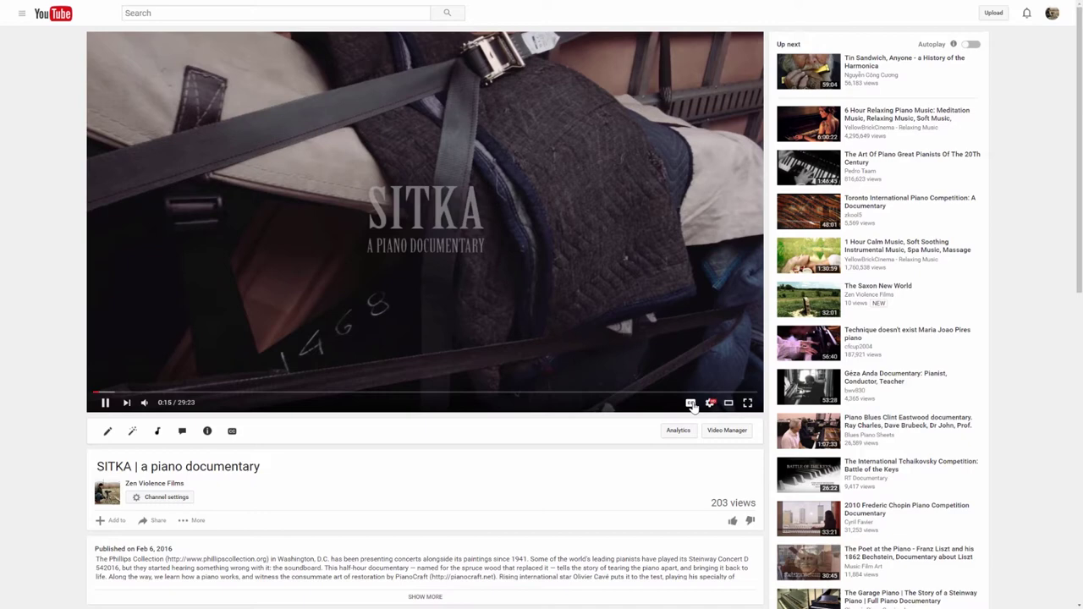
left_click(691, 404)
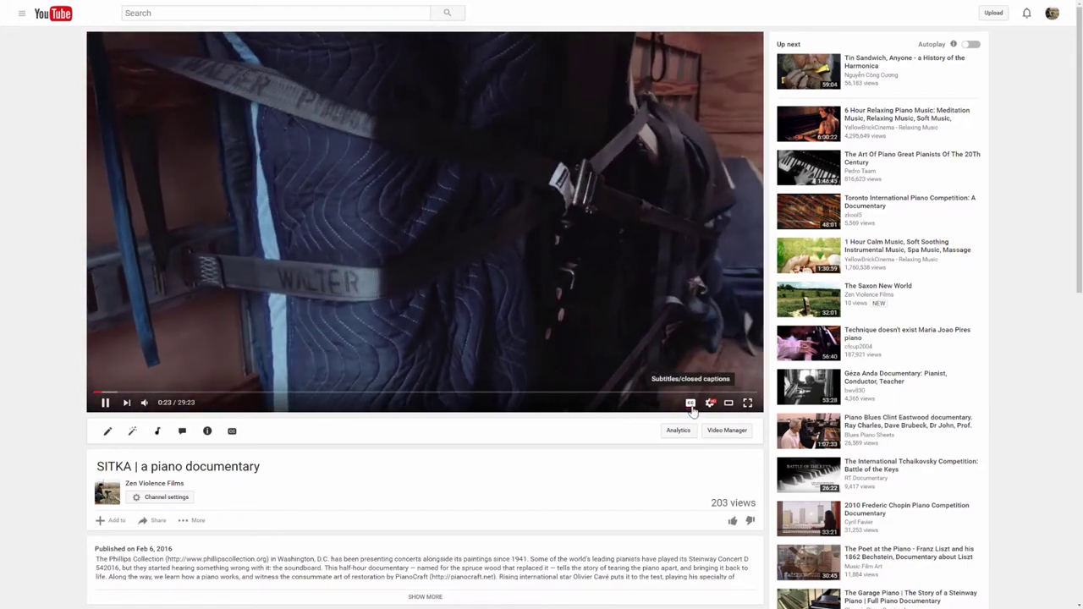
left_click(692, 407)
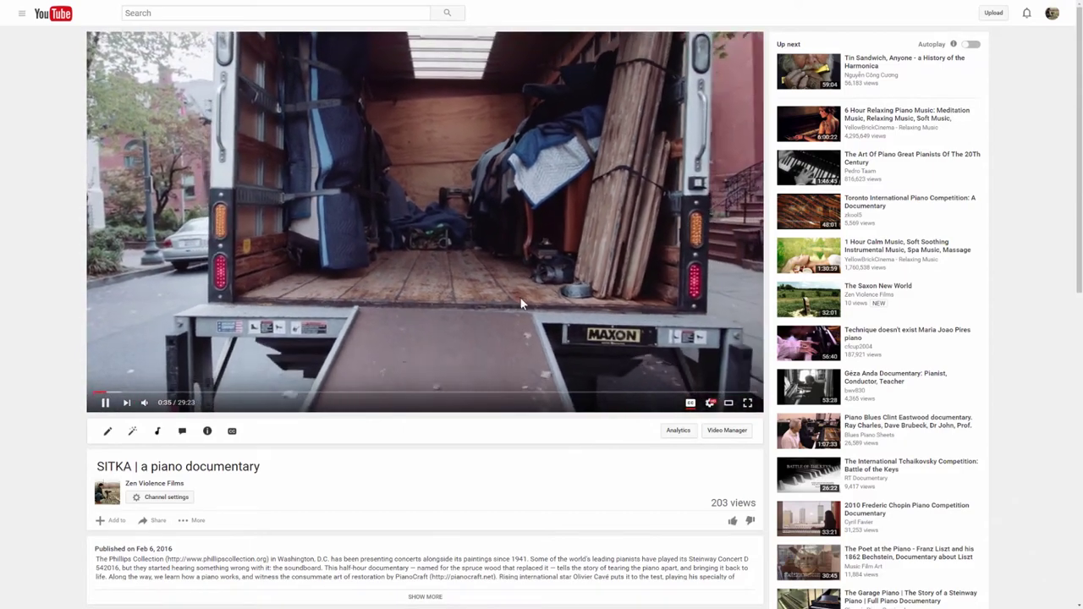
left_click(515, 294)
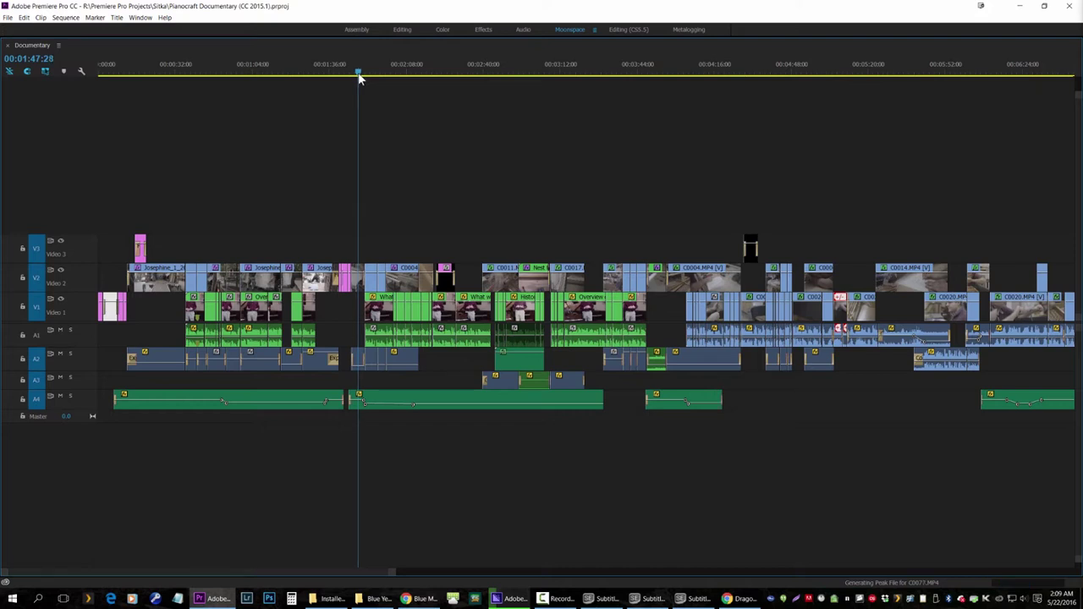
- Move the playhead to about 1:50, mute tracks A2 and A4, and toggle the A2 clip's enabled state
mouse_move(359, 78)
left_mouse_down()
mouse_move(409, 78)
mouse_move(369, 78)
left_mouse_up()
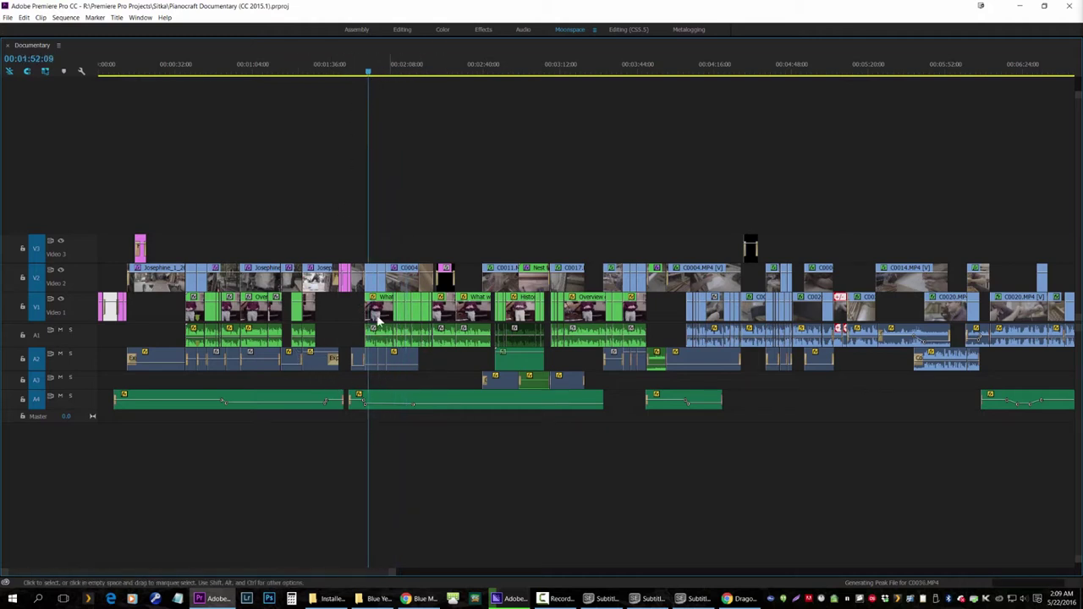
left_click(389, 404)
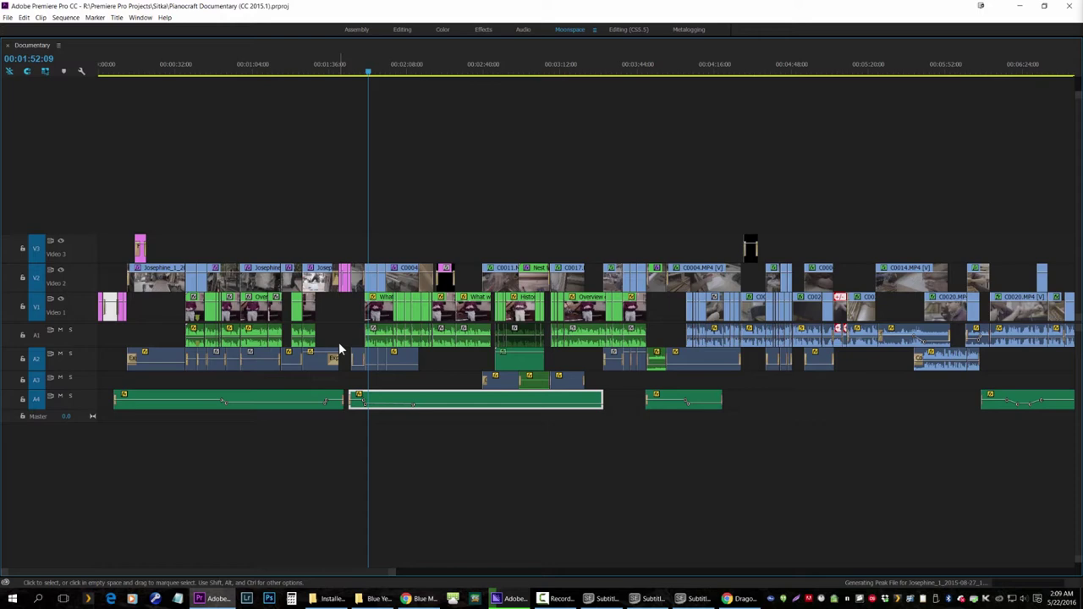
left_click(60, 355)
left_click(60, 396)
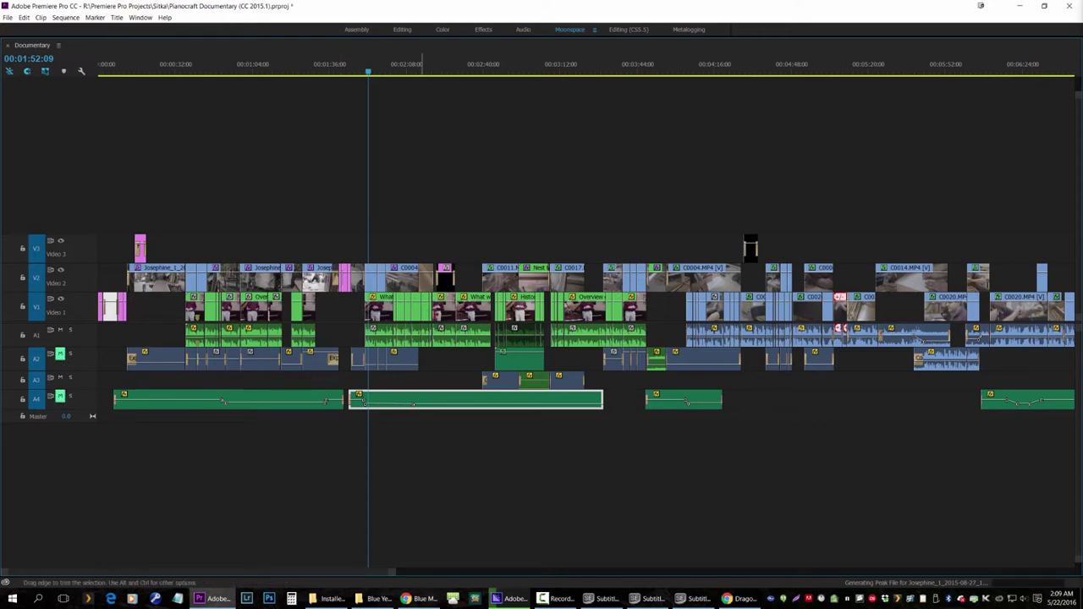
key("minus")
key("equal")
key("equal")
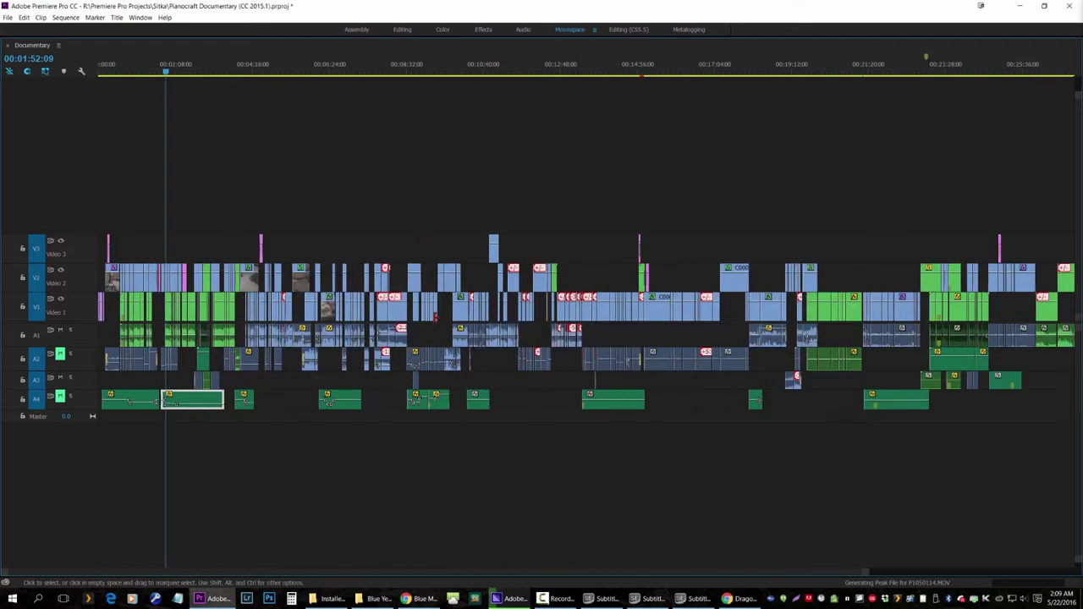
key("equal")
key("equal")
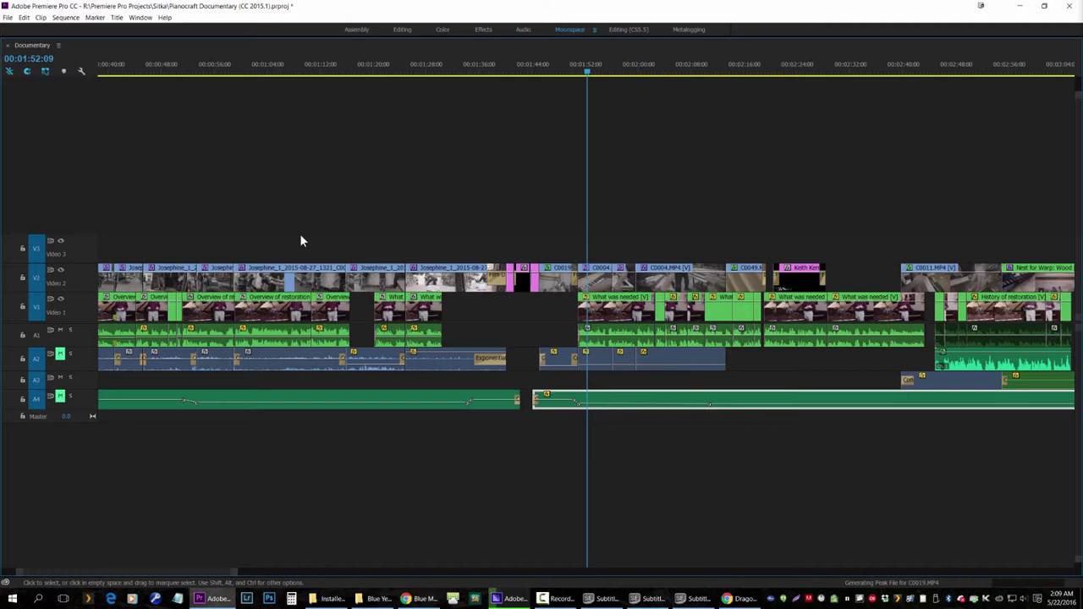
right_click(671, 358)
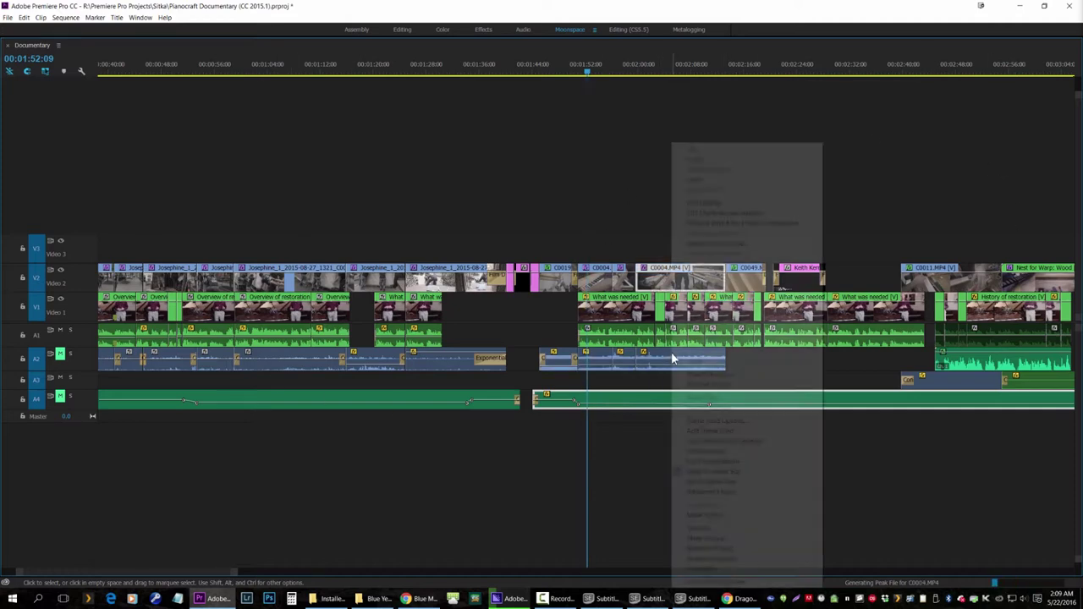
left_click(726, 269)
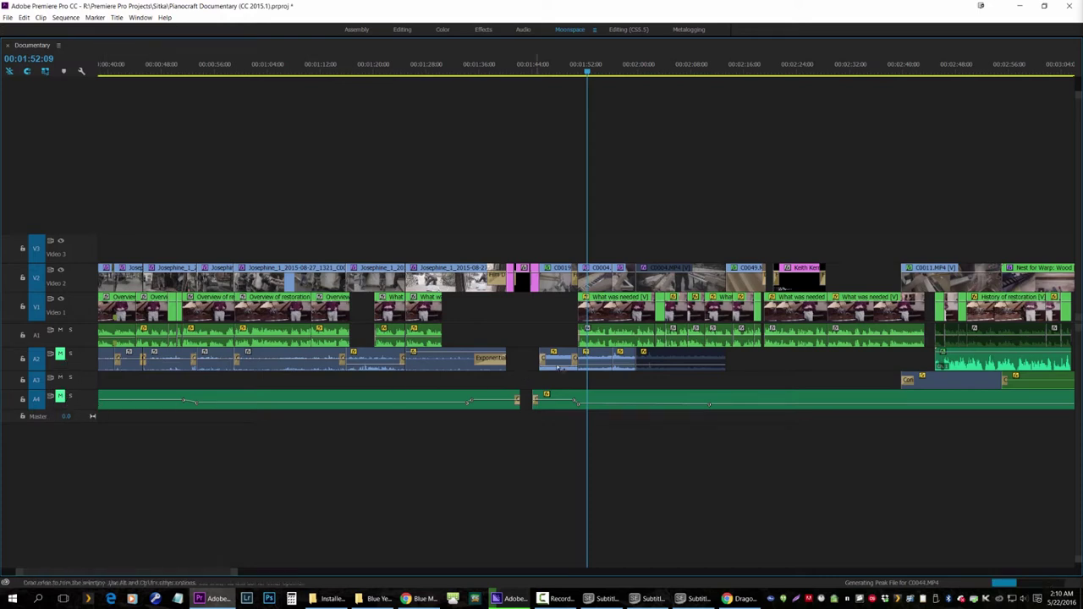
- Unlink the C0004 audio from its video, try extending the audio's end, and deselect the clips
left_click(681, 364)
right_click(682, 364)
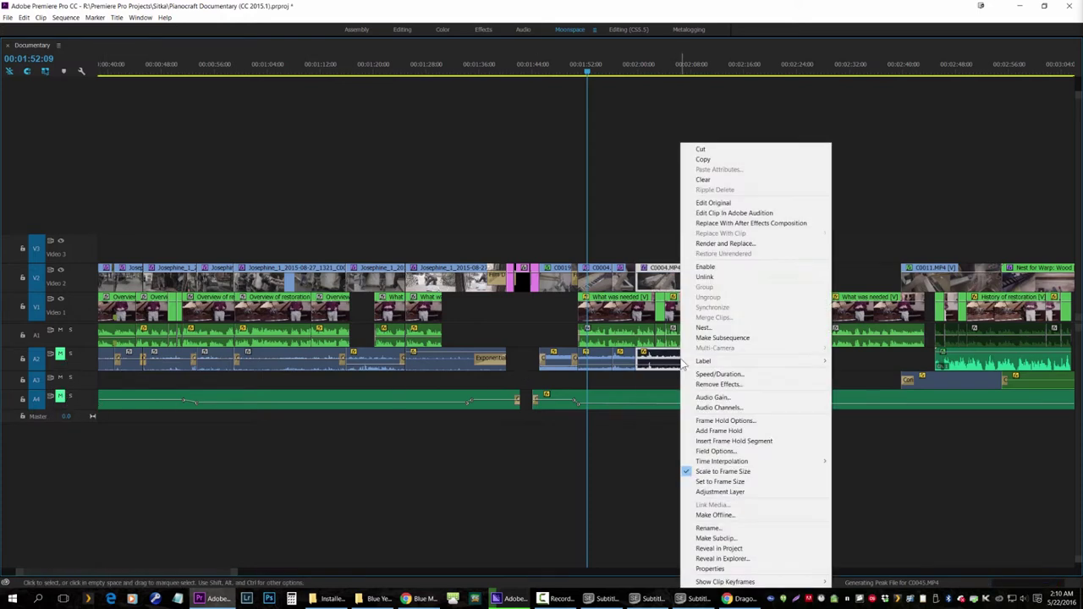
left_click(717, 272)
left_click_drag(719, 365, 780, 357)
left_click(225, 161)
left_click(8, 17)
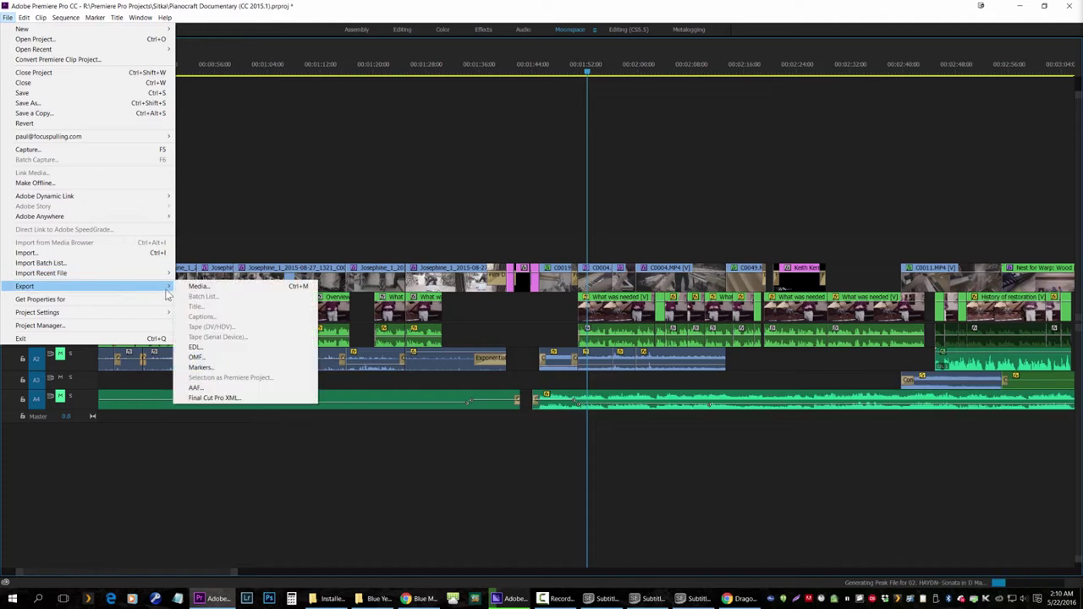
- Toggle the V2 track's output off, then reopen the Export Media settings for the Documentary sequence
left_click(183, 283)
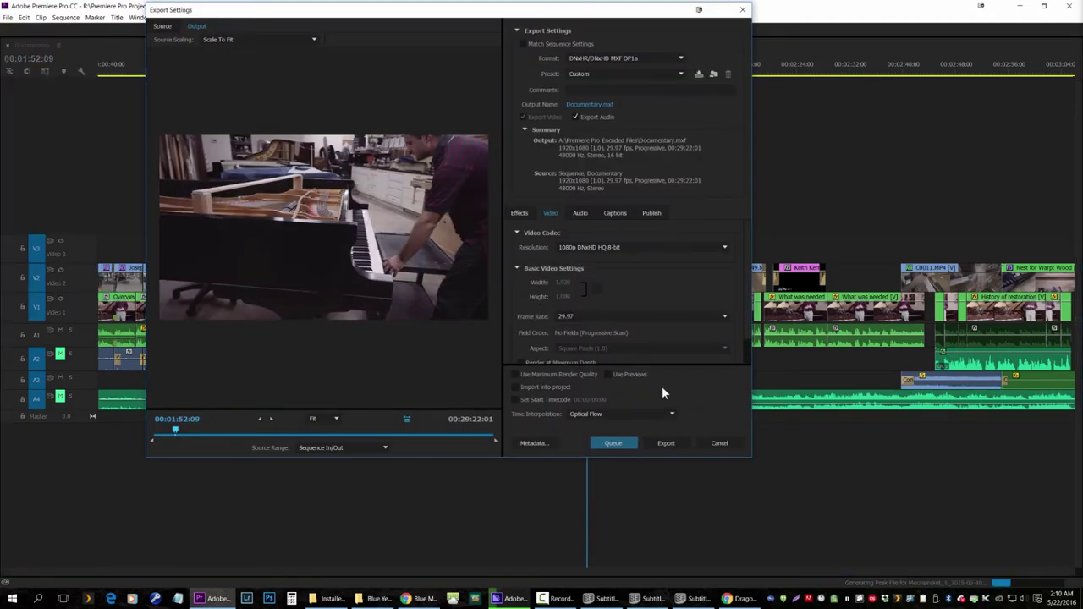
left_click(719, 443)
left_click(61, 270)
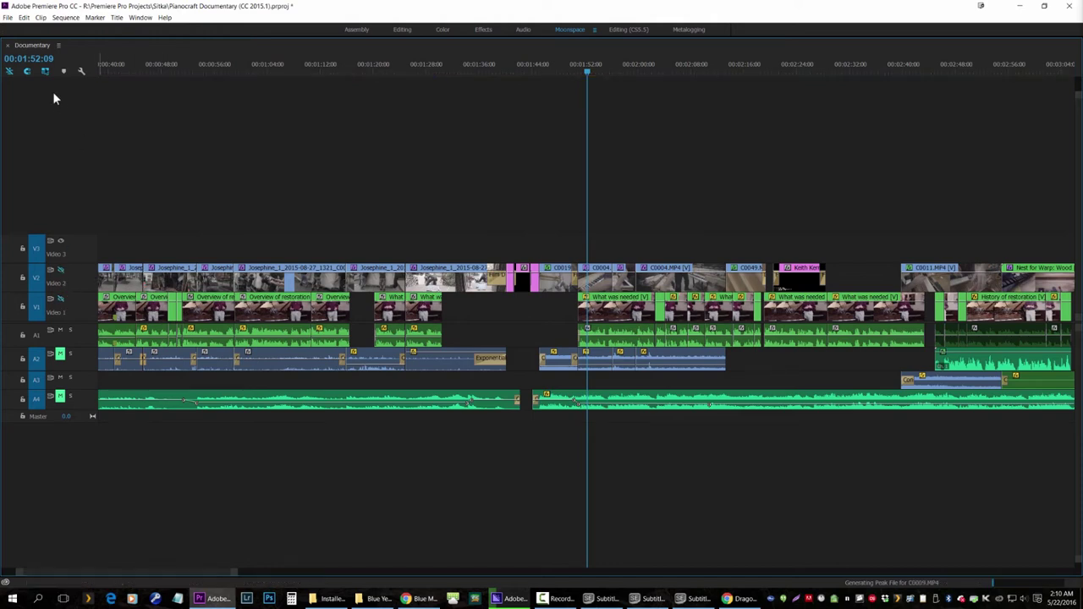
left_click(7, 18)
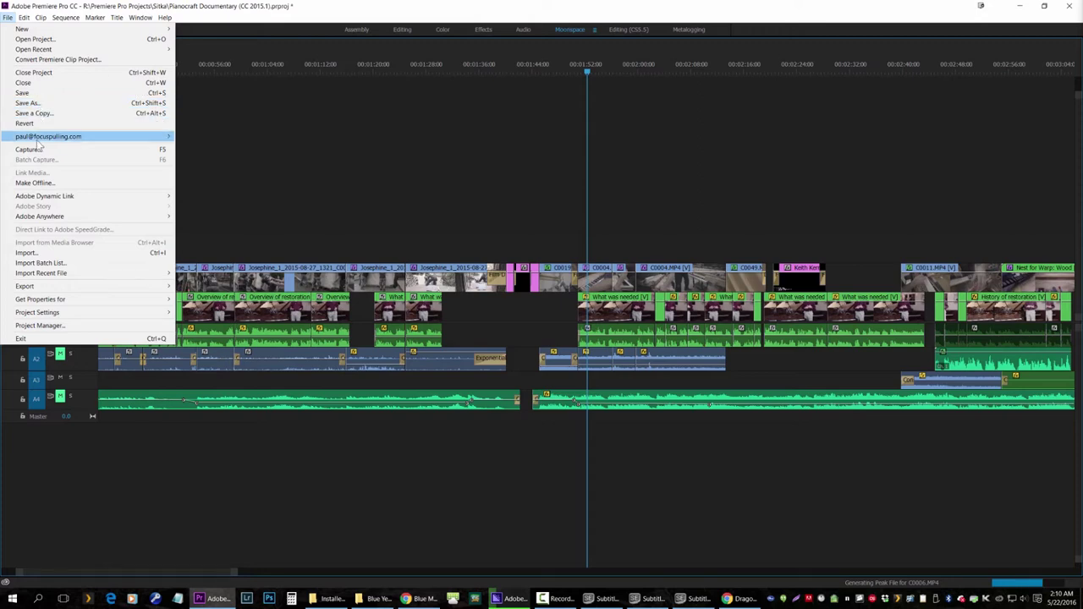
mouse_move(155, 292)
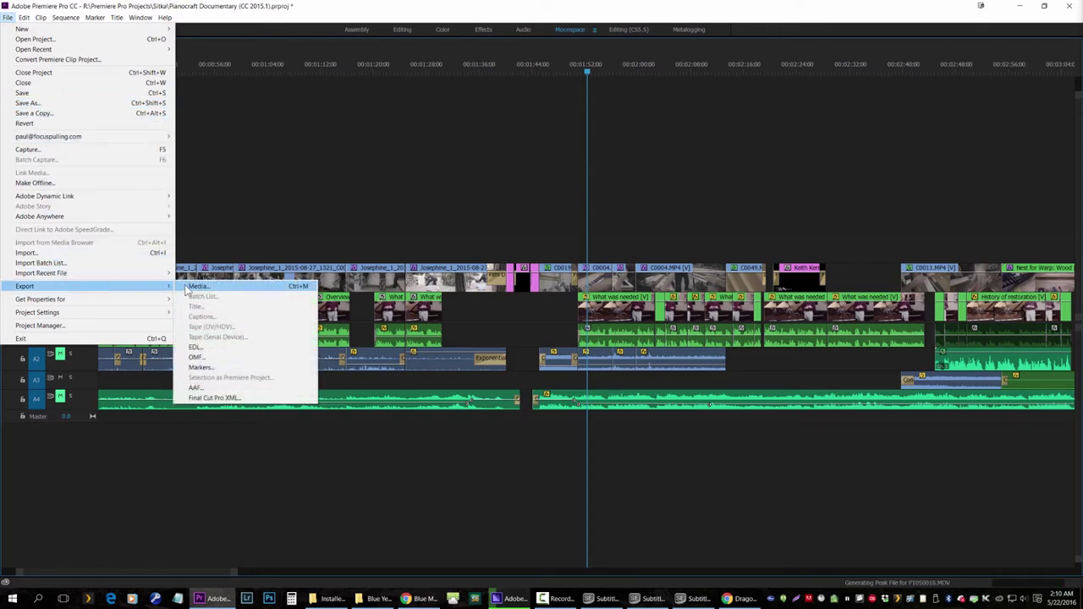
left_click(191, 287)
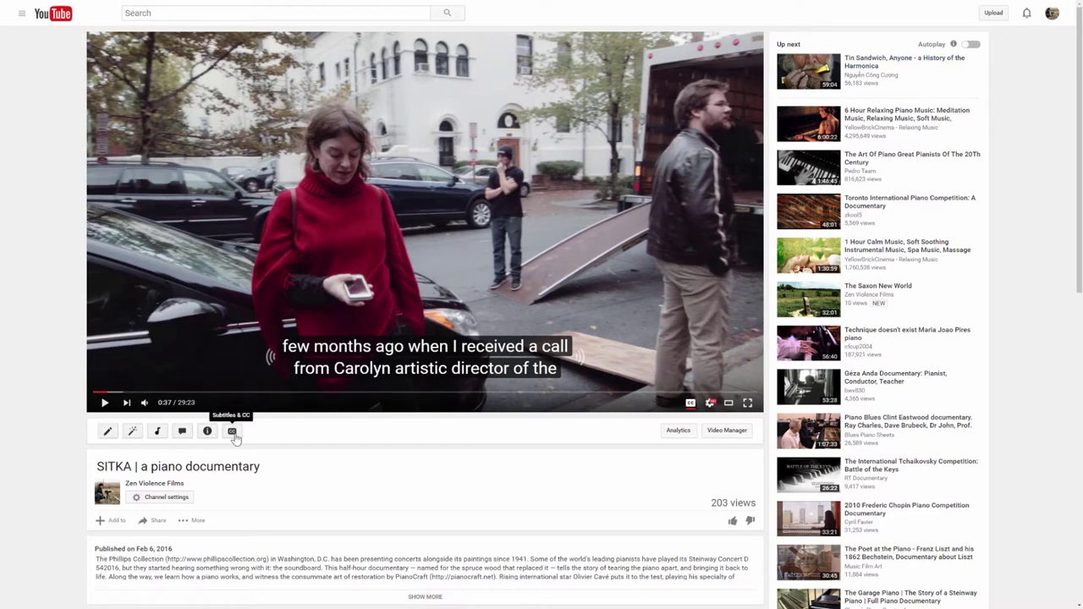
left_click(233, 432)
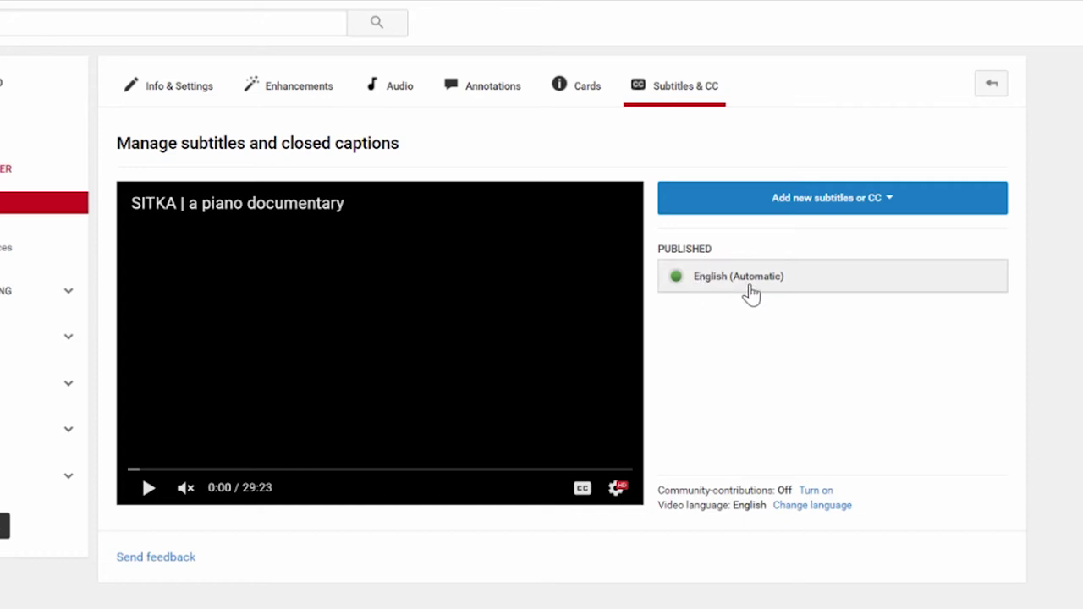
- Show the English (Automatic) caption list and jump the video to the 2:23.2 'steinway' caption
left_click(806, 270)
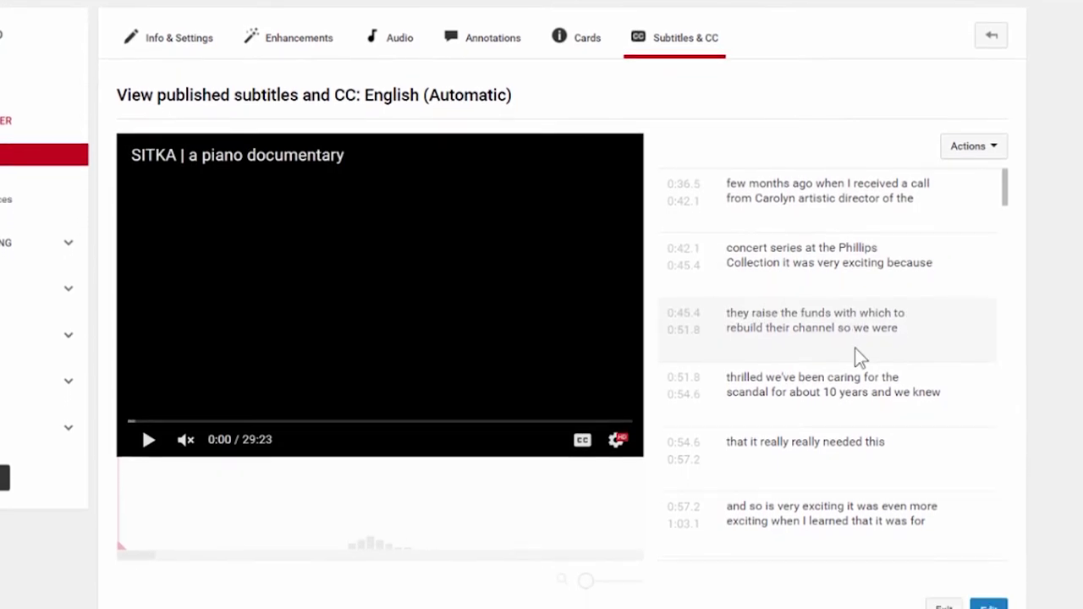
scroll(850, 336, "down", 2)
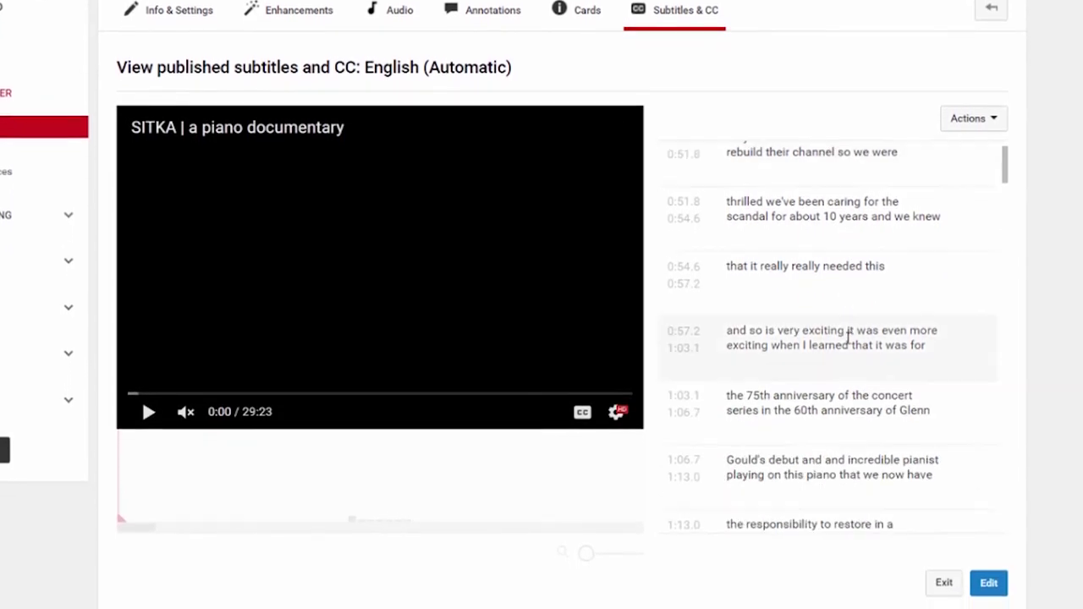
scroll(849, 337, "down", 5)
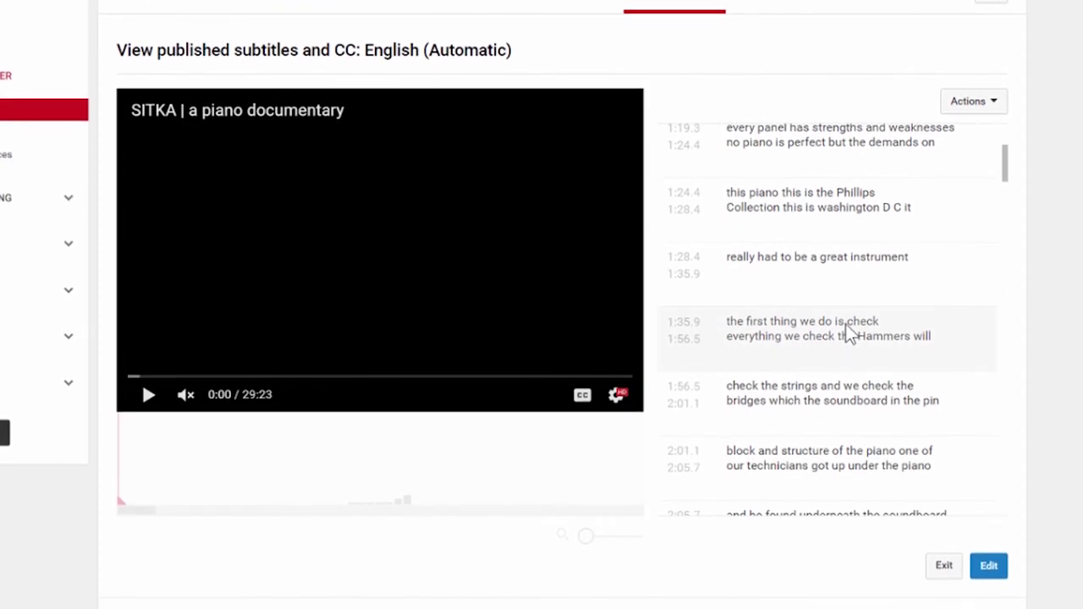
scroll(845, 334, "down", 3)
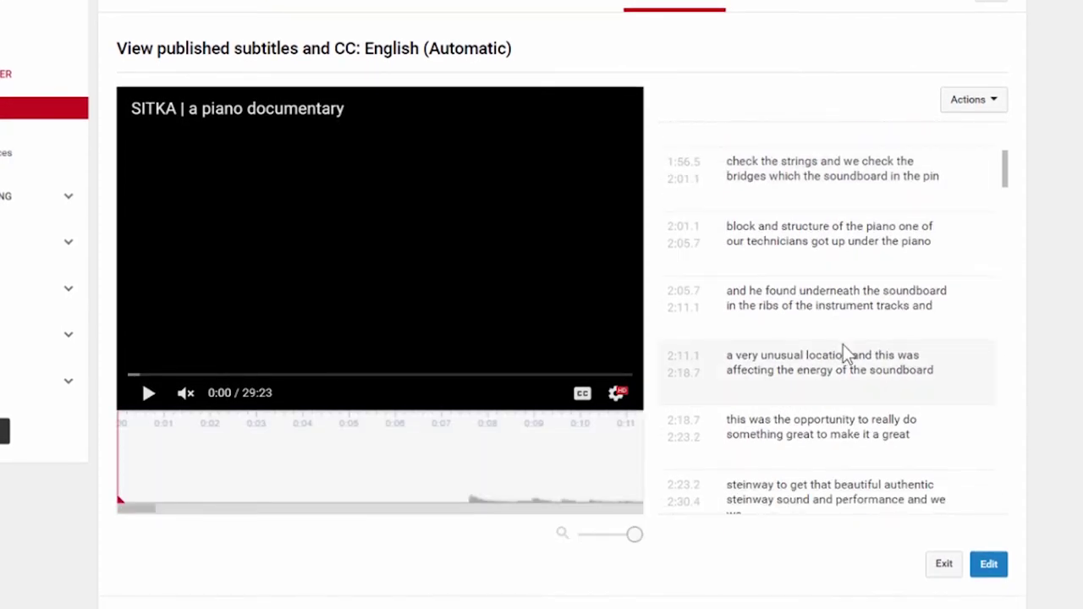
scroll(845, 352, "down", 2)
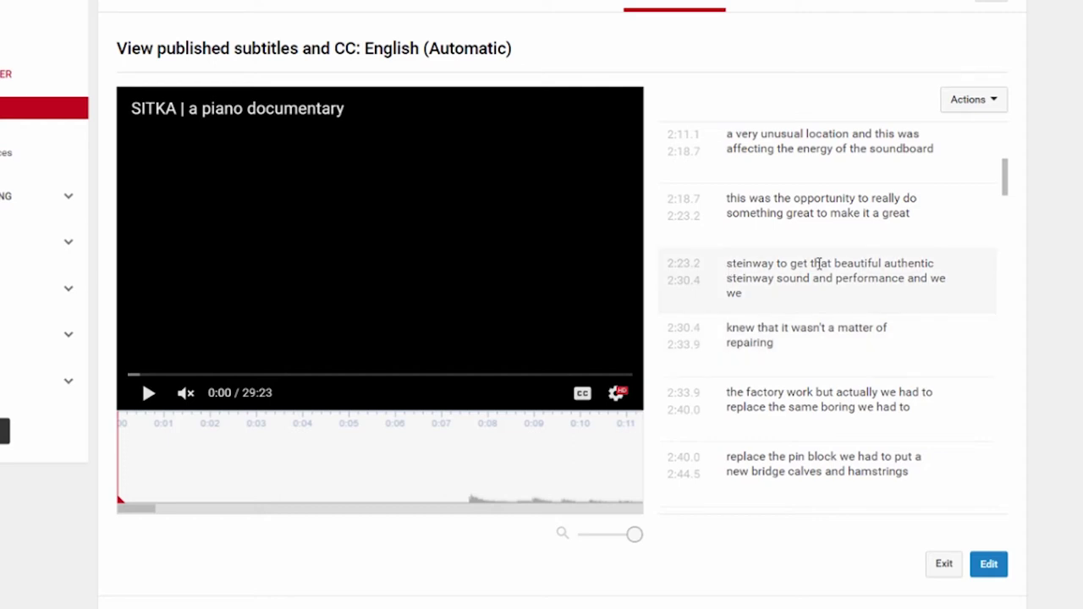
left_click(755, 293)
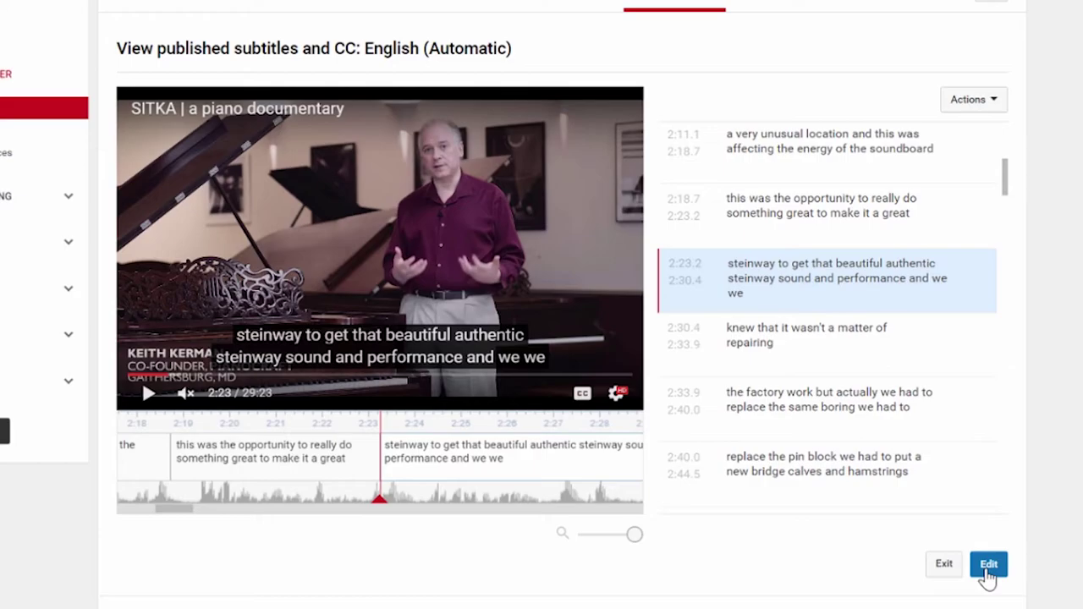
- Open the English caption editor and step through the 'they raise the funds', 'thrilled we've been caring' and 'that it really really needed this' captions
left_click(988, 565)
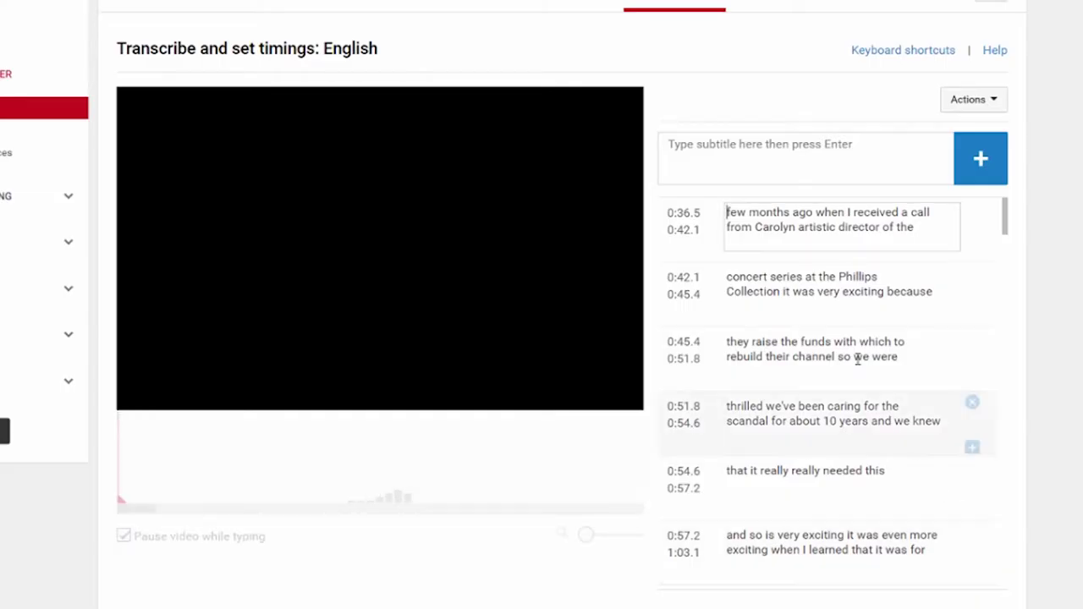
left_click(836, 346)
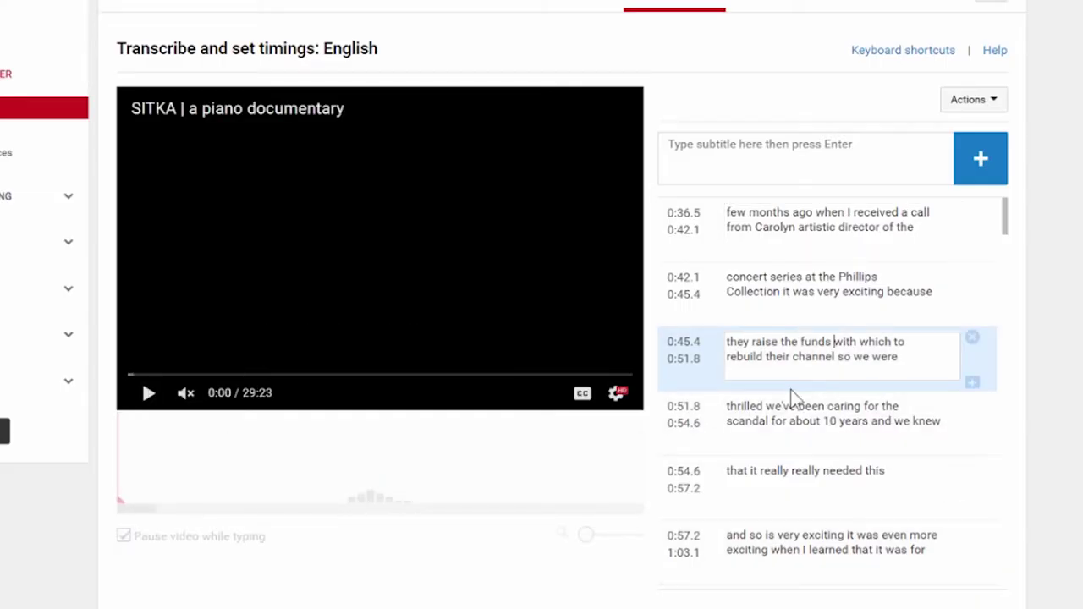
left_click(798, 435)
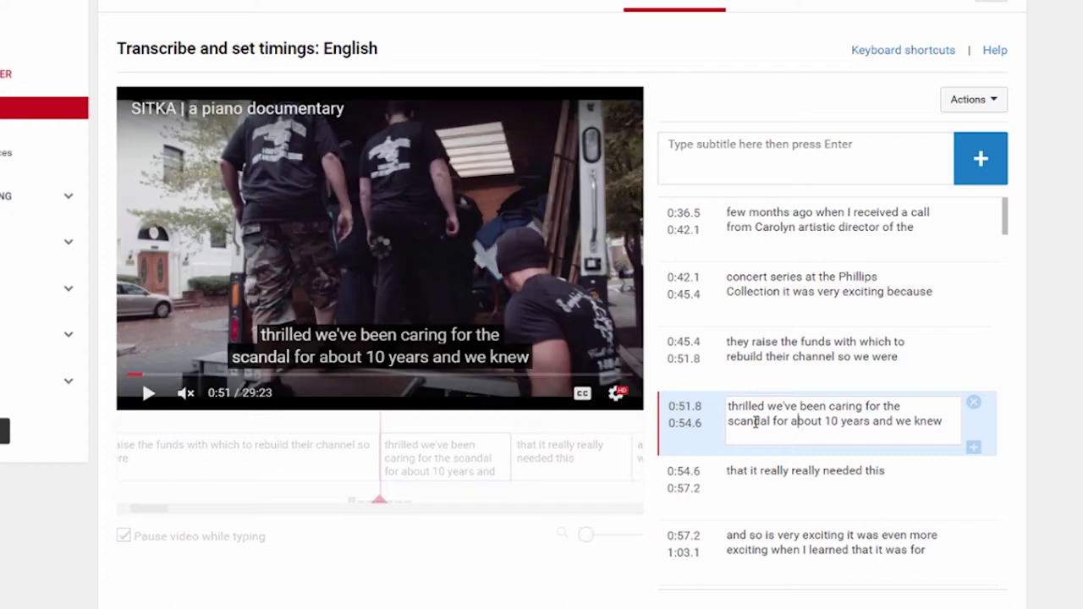
left_click_drag(729, 406, 978, 430)
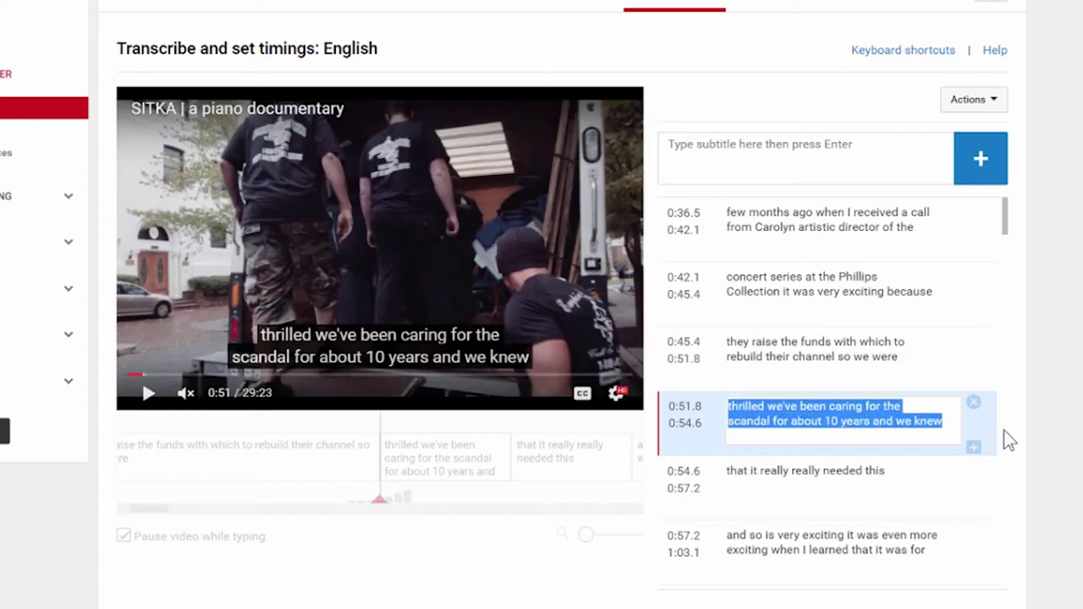
left_click(811, 494)
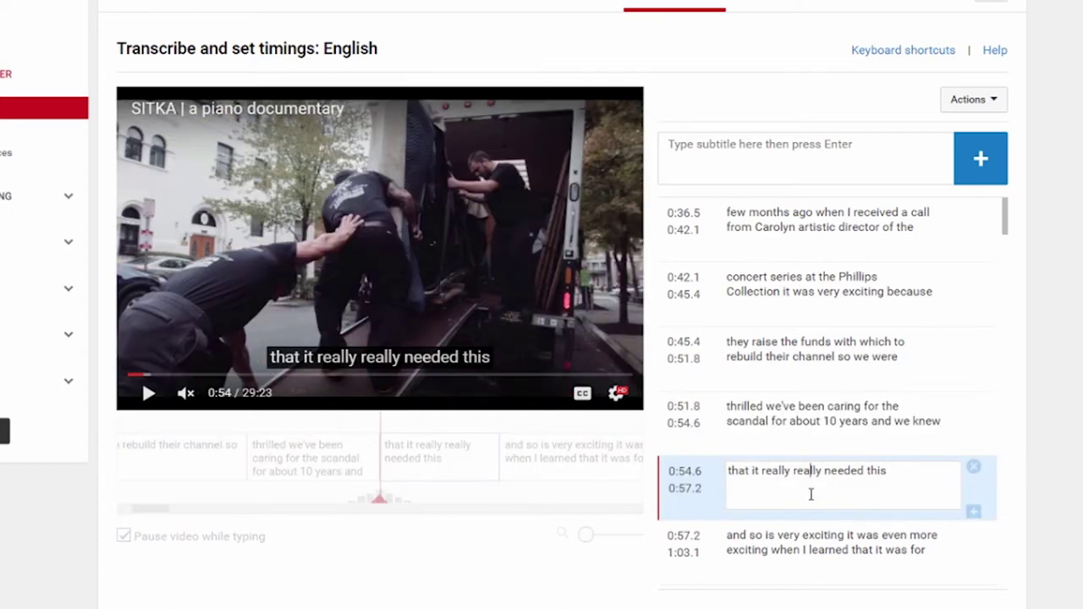
- Scroll further down to the 3:08.8 caption and the 'in the factory soundboard' caption
scroll(810, 494, "down", 5)
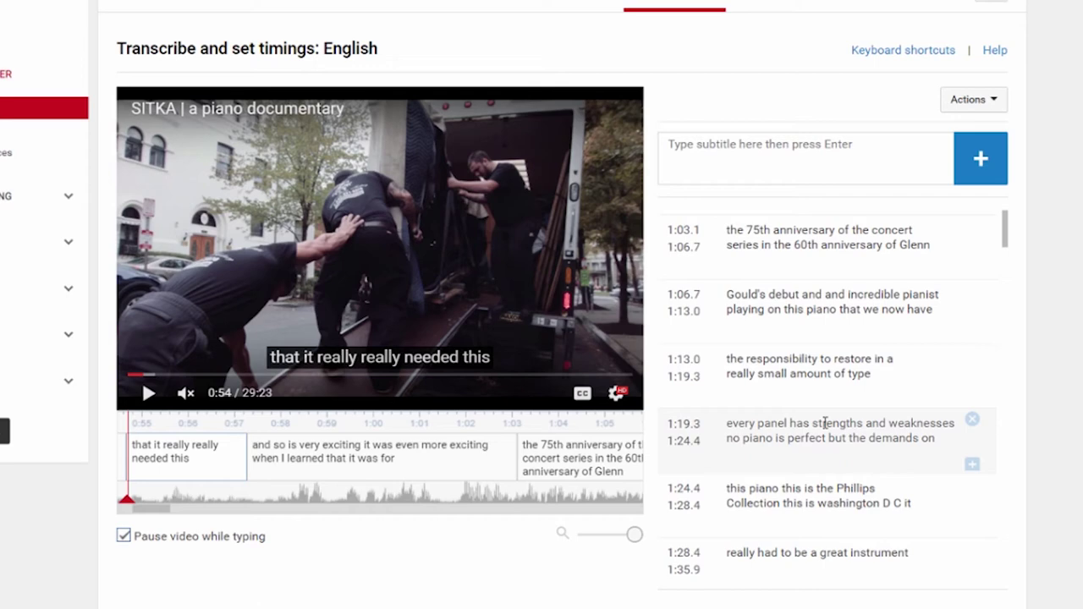
scroll(825, 423, "down", 10)
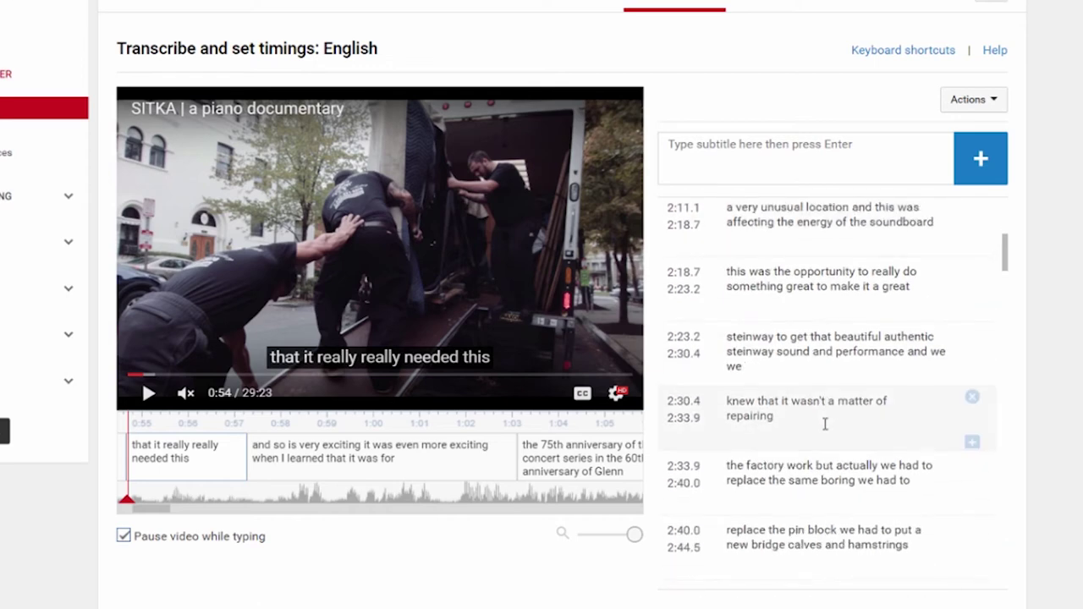
scroll(824, 423, "down", 6)
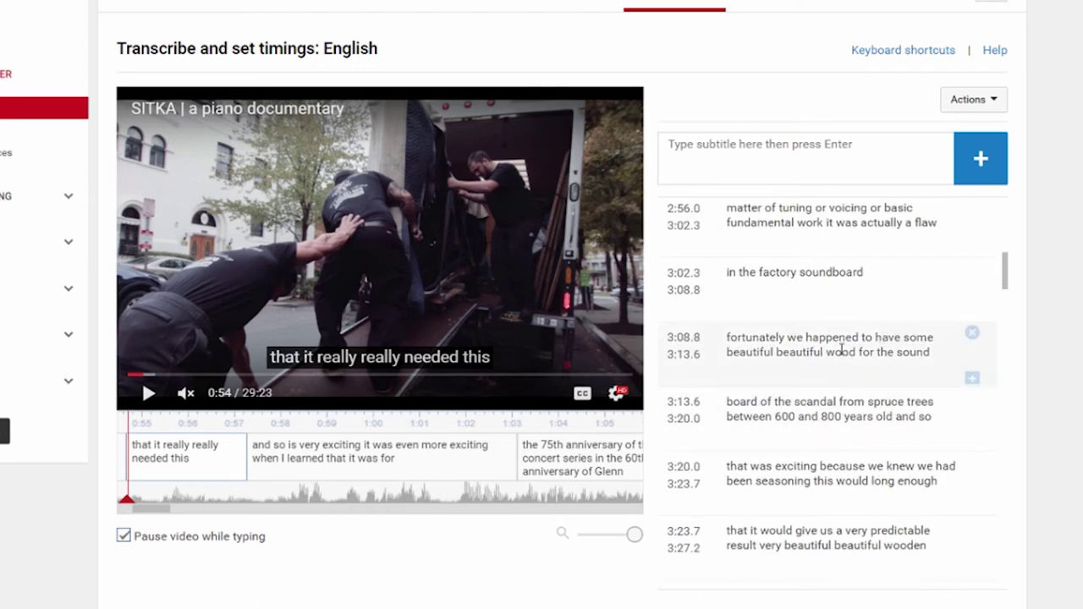
left_click(840, 349)
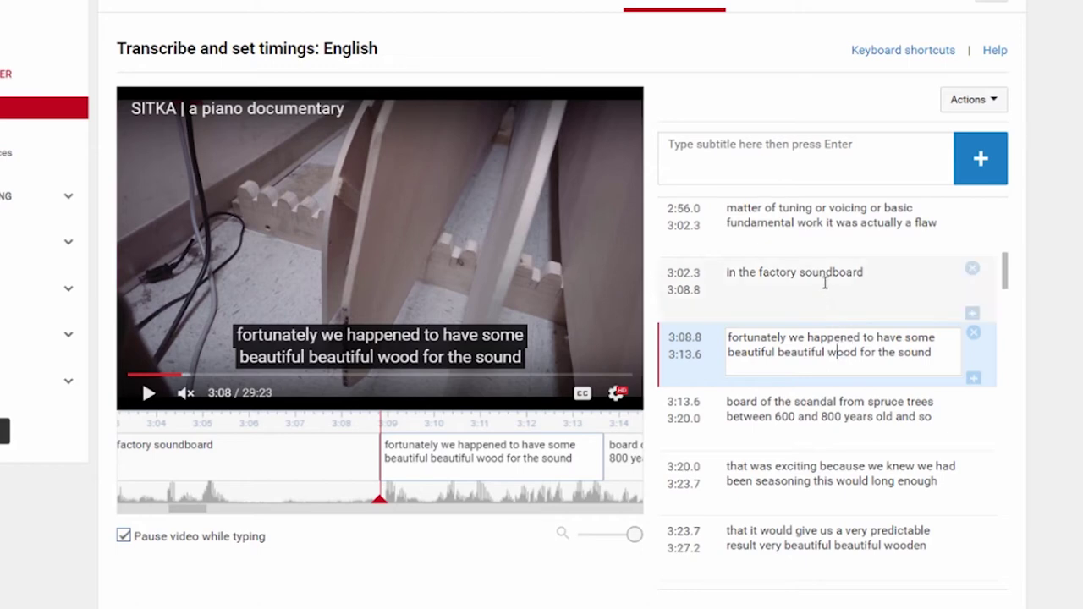
left_click(826, 272)
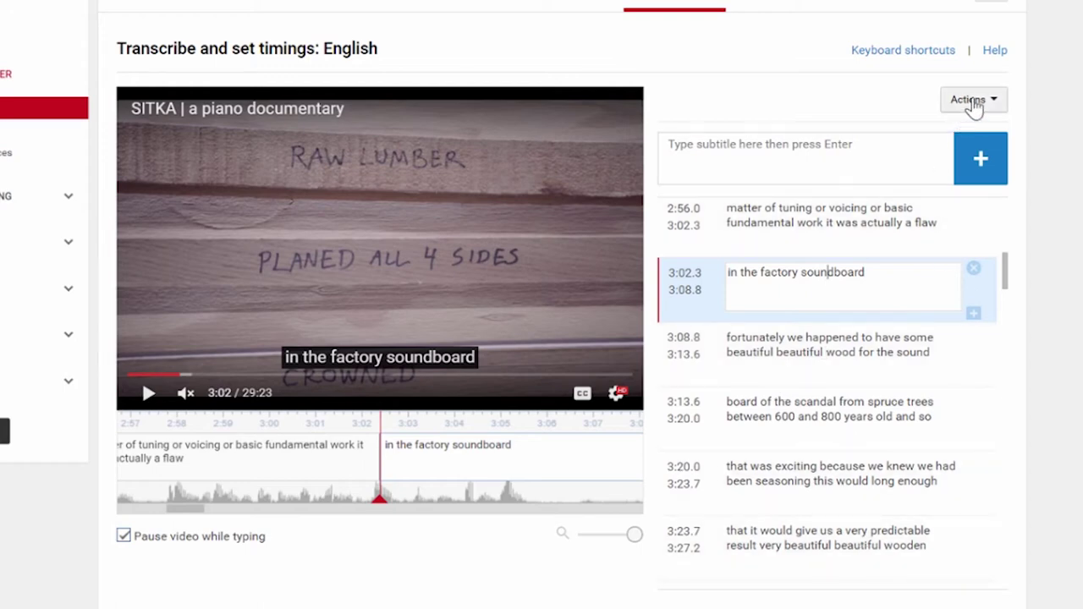
- Discard the unpublished caption edits and return to the published English (Automatic) captions
left_click(974, 106)
left_click(974, 137)
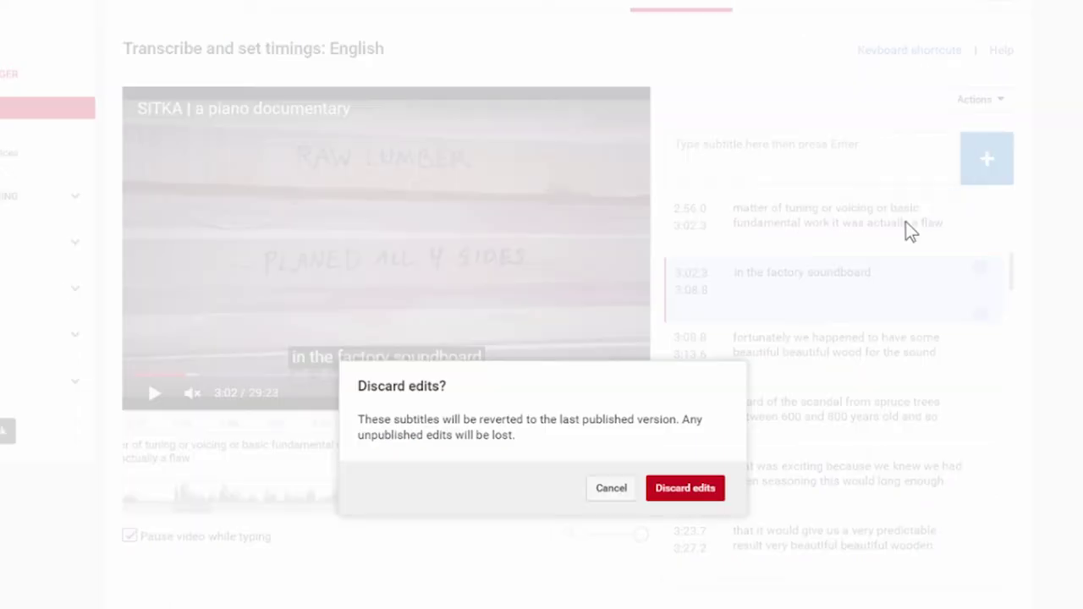
left_click(694, 491)
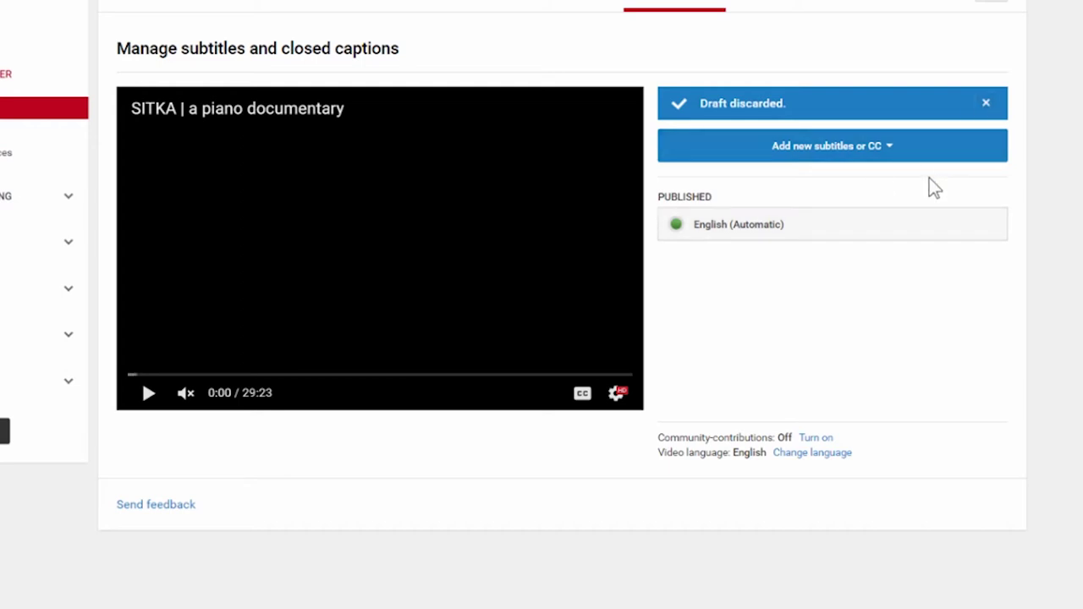
left_click(854, 233)
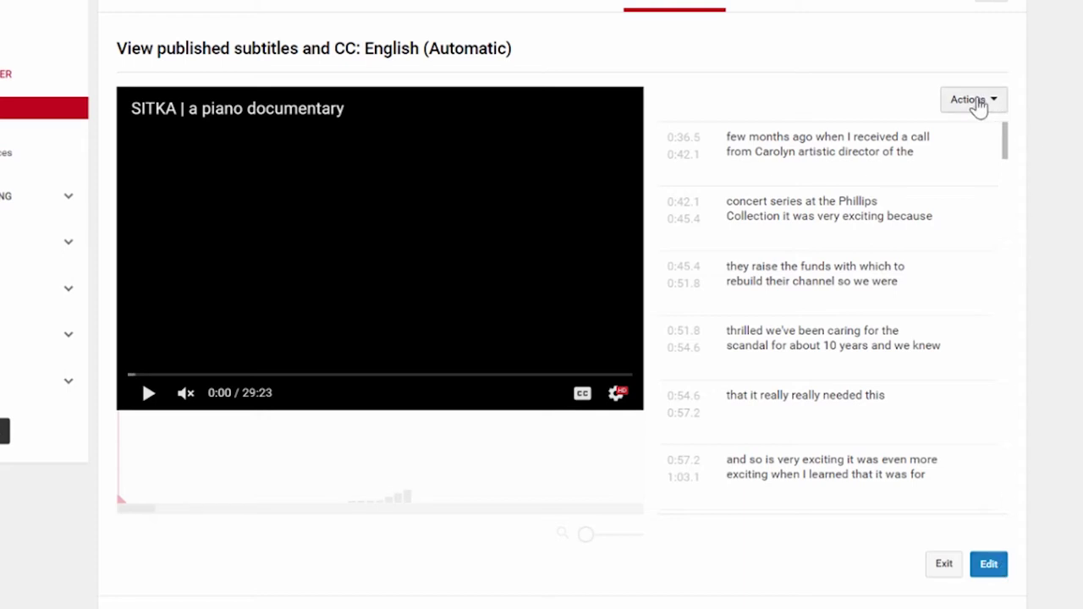
- Download the English (Automatic) captions as an .srt file named Sitka into the Sitka folder
left_click(977, 102)
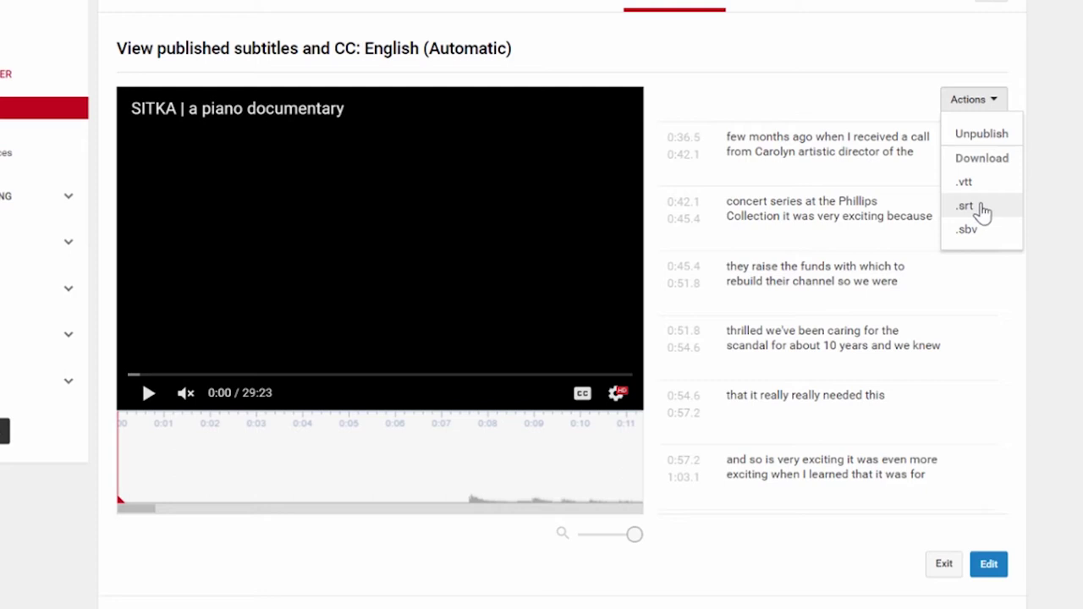
left_click(975, 208)
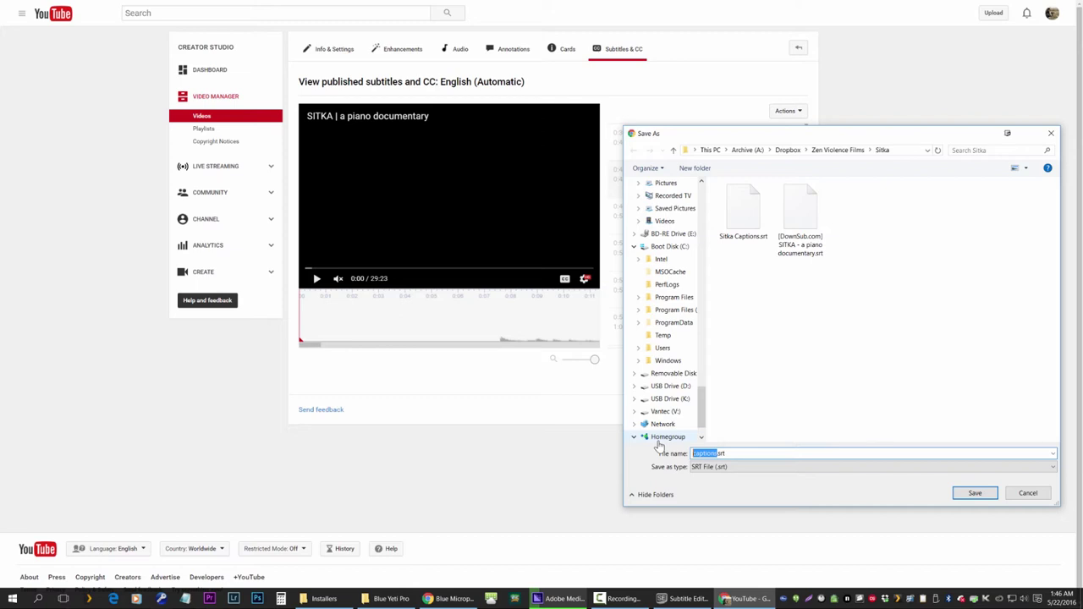
type("Sitka C")
key("Return")
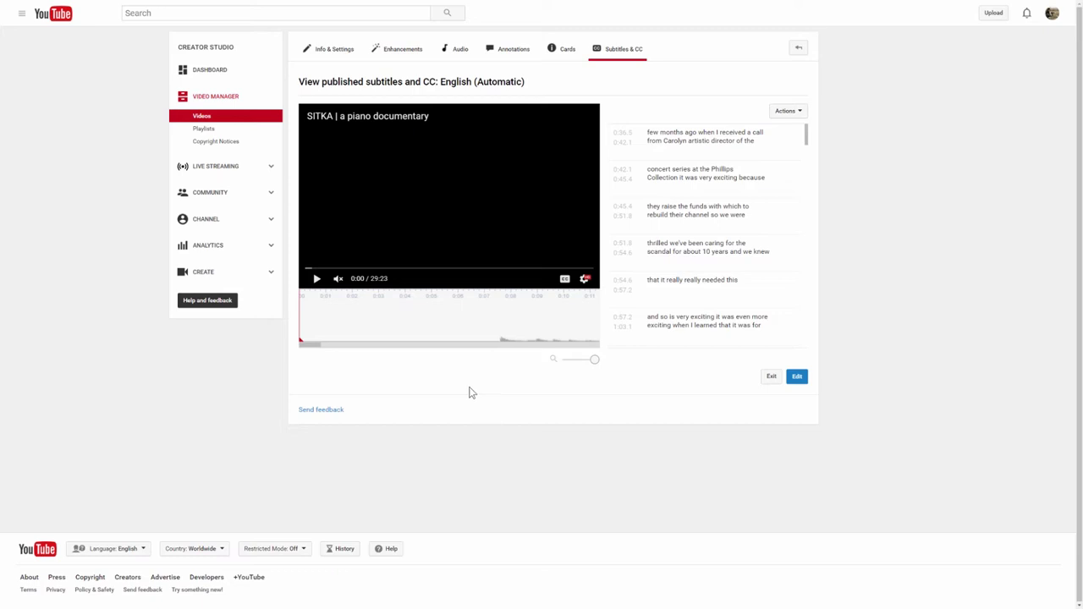
key("super")
- Launch Subtitle Edit and open Sitka Captions.srt, listing its 161 caption lines
type("sub")
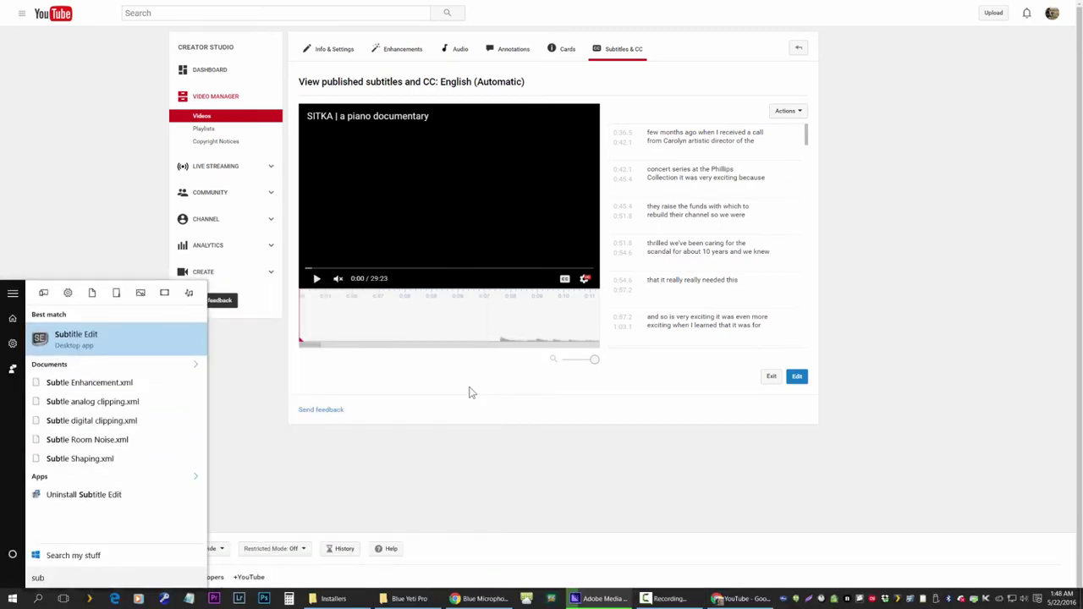
key("Return")
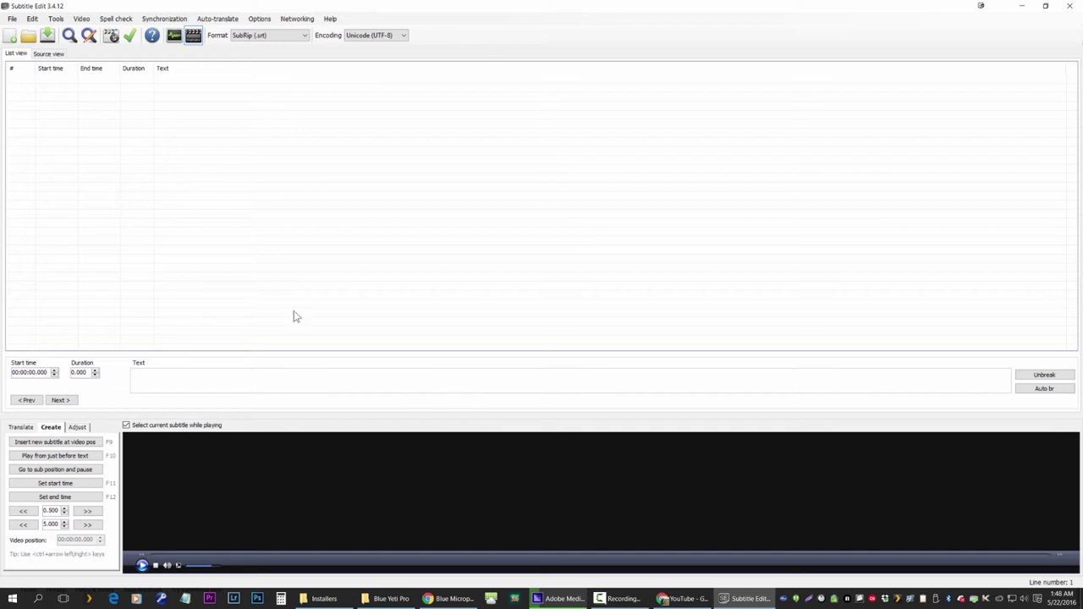
left_click(12, 19)
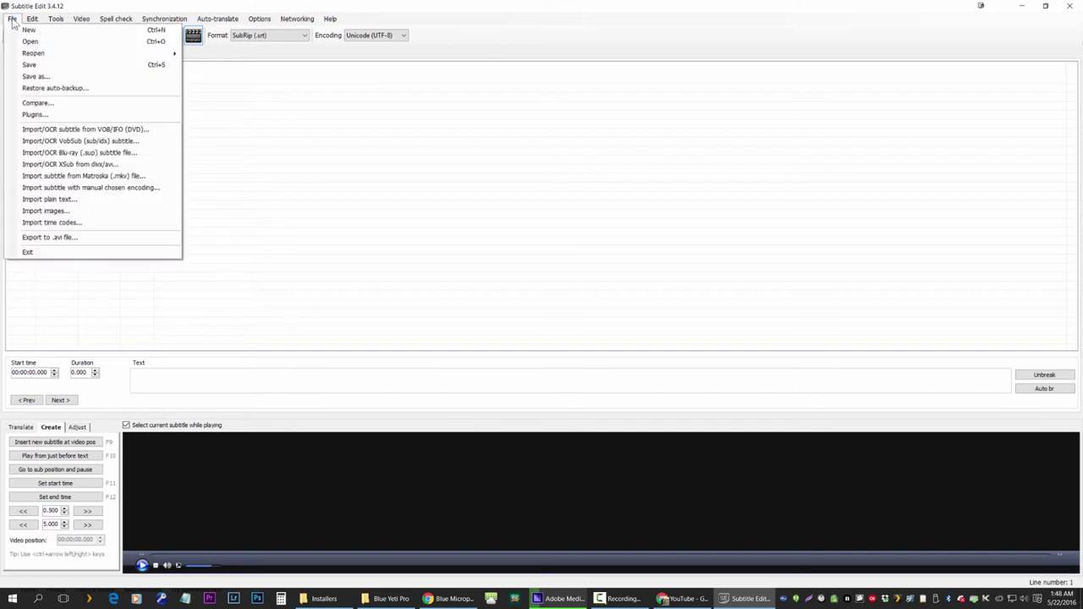
left_click(28, 41)
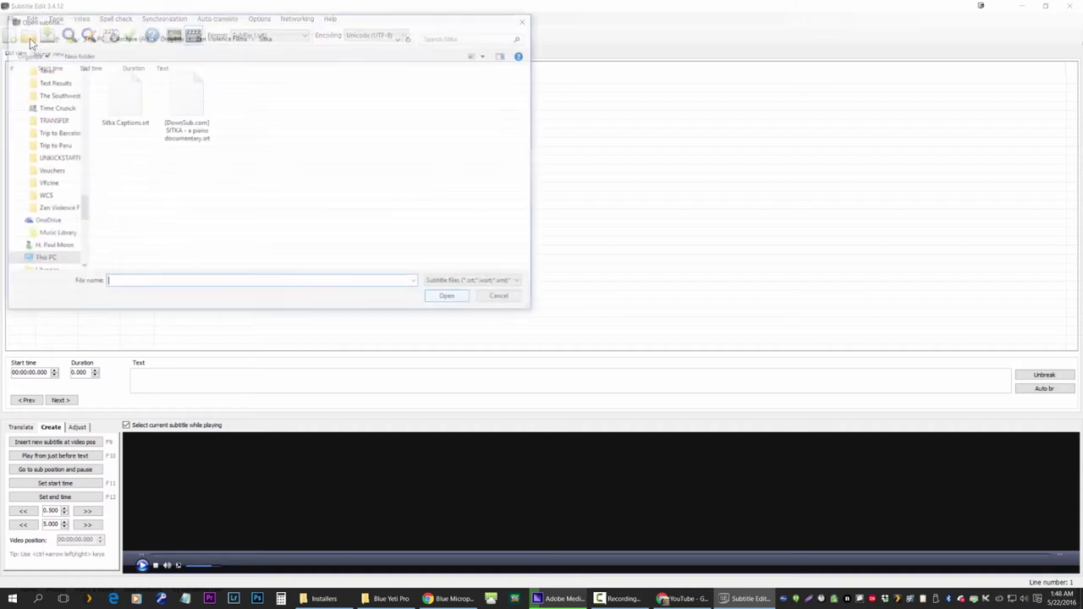
left_click(132, 103)
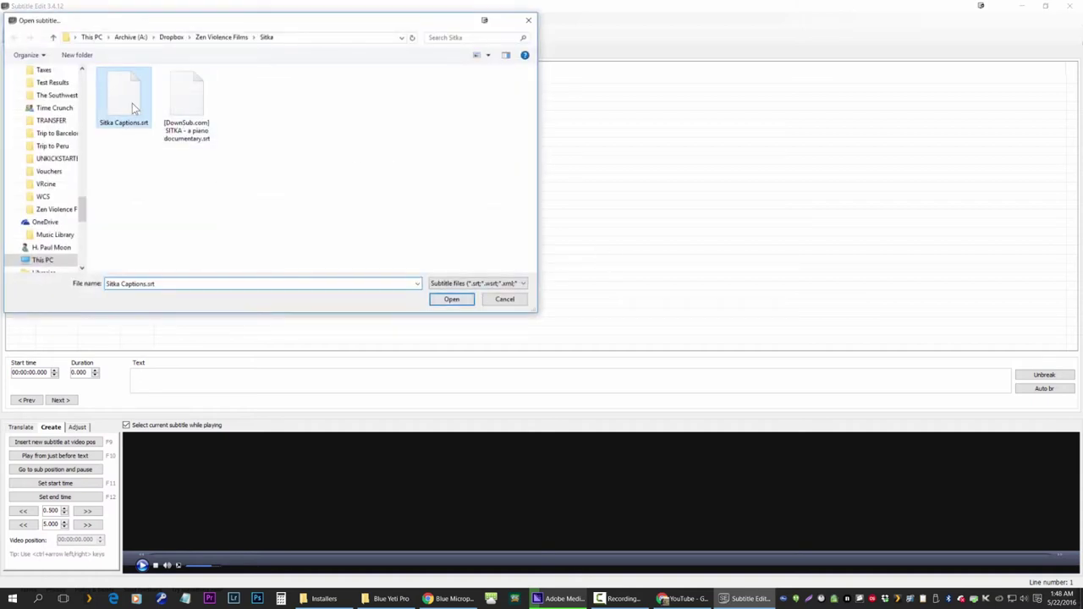
left_click(459, 301)
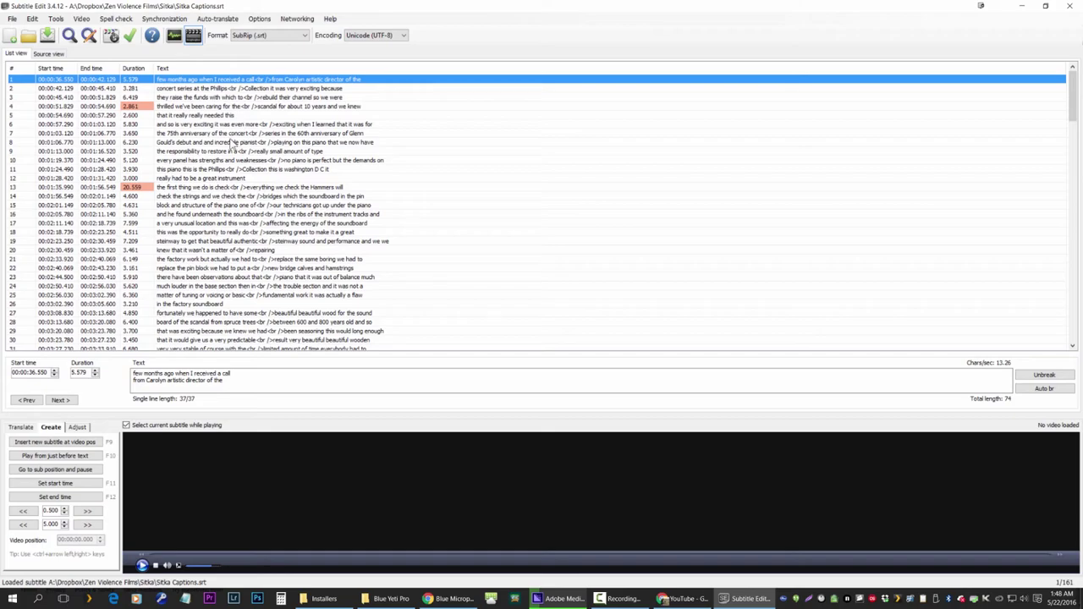
- Begin loading a video for the subtitles, browsing to the Premiere Pro Encoded Files folder
left_click(81, 19)
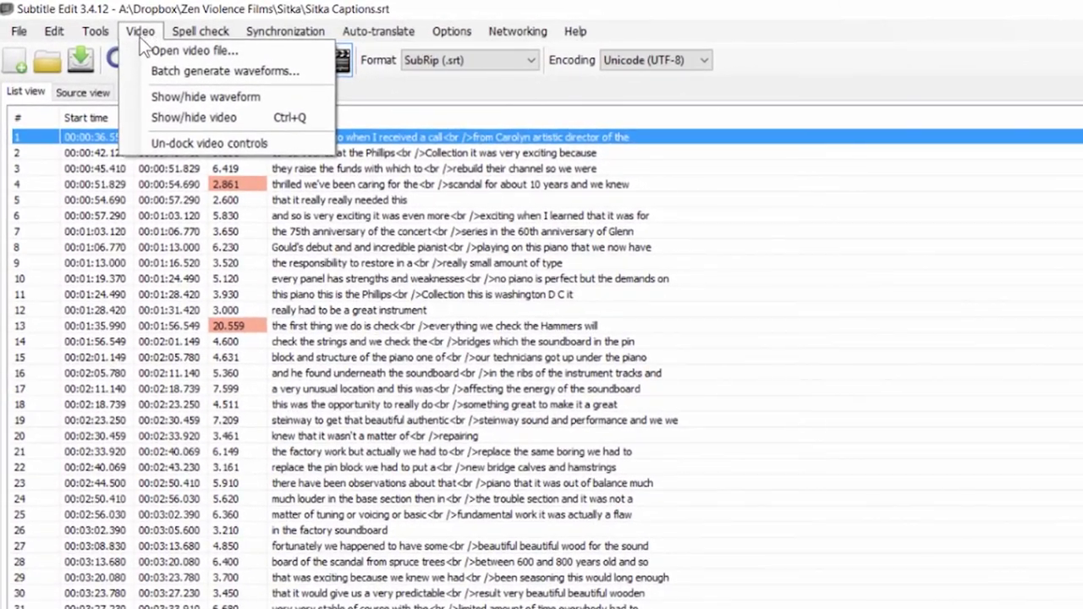
left_click(169, 51)
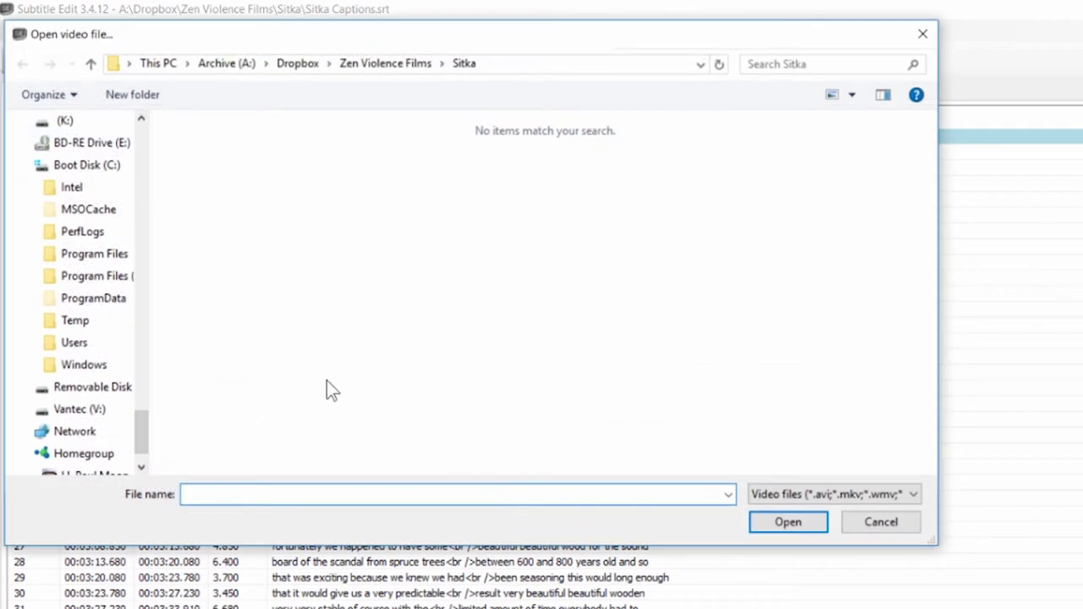
left_click_drag(144, 436, 165, 126)
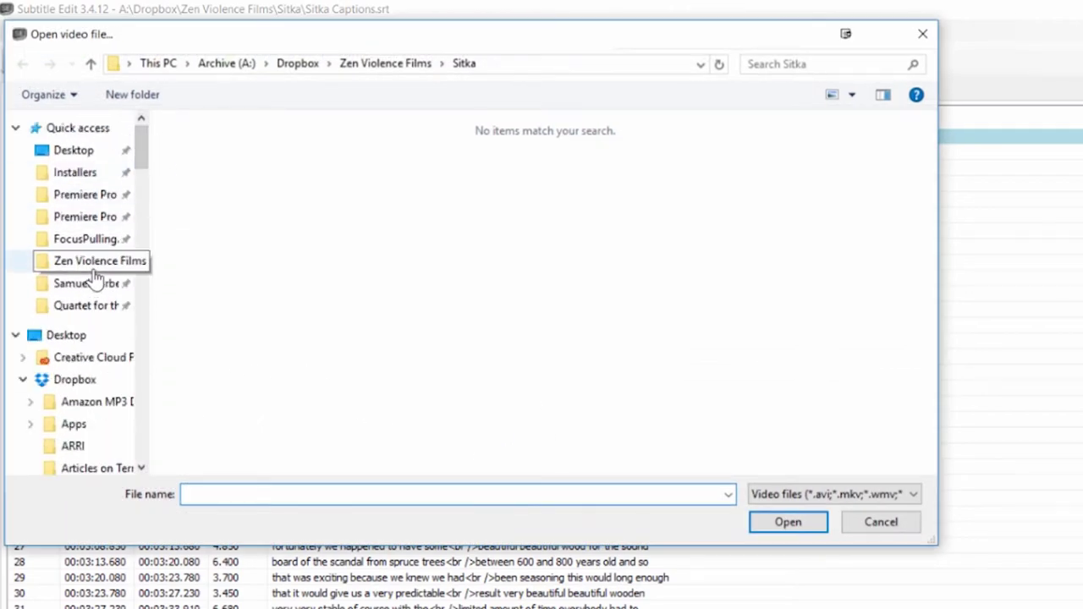
left_click(110, 217)
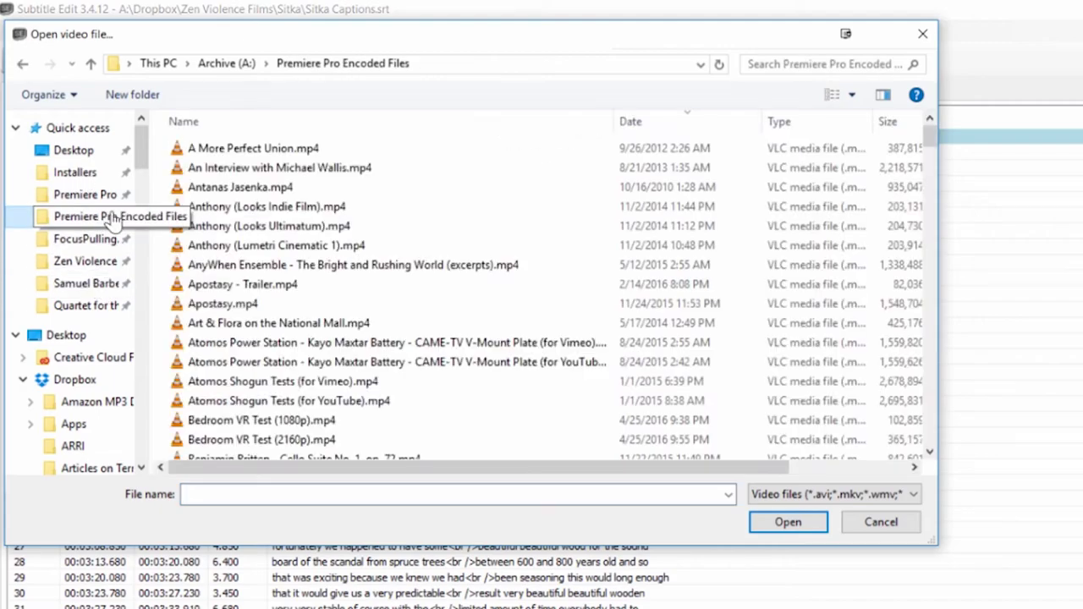
scroll(279, 225, "down", 5)
- Load Sitka.mp4 and step through the subtitles to 'adjustments in the piano in terms of'
double_click(449, 330)
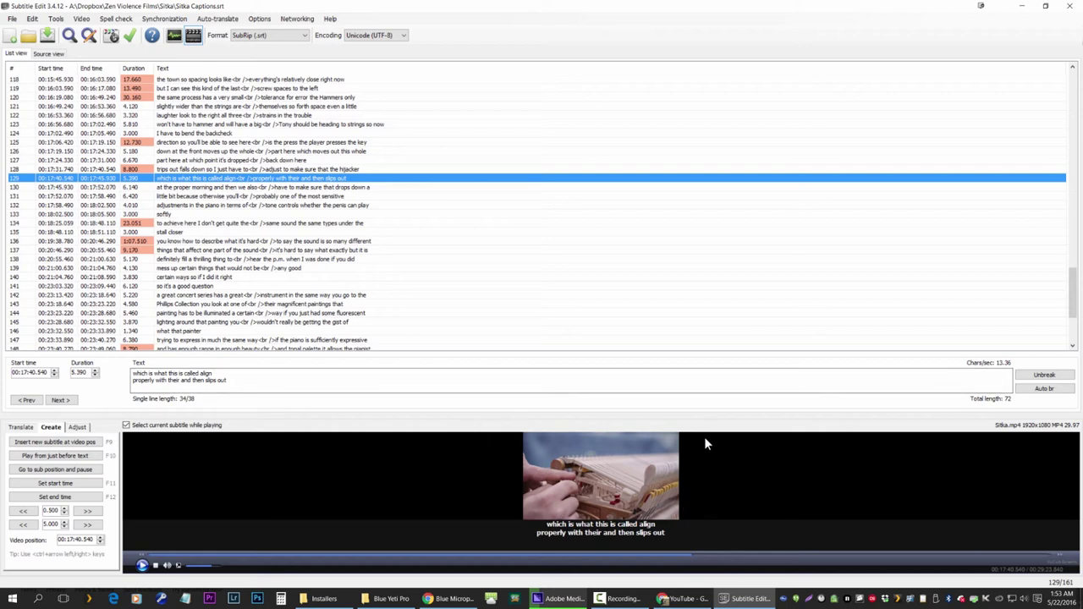
left_click(255, 243)
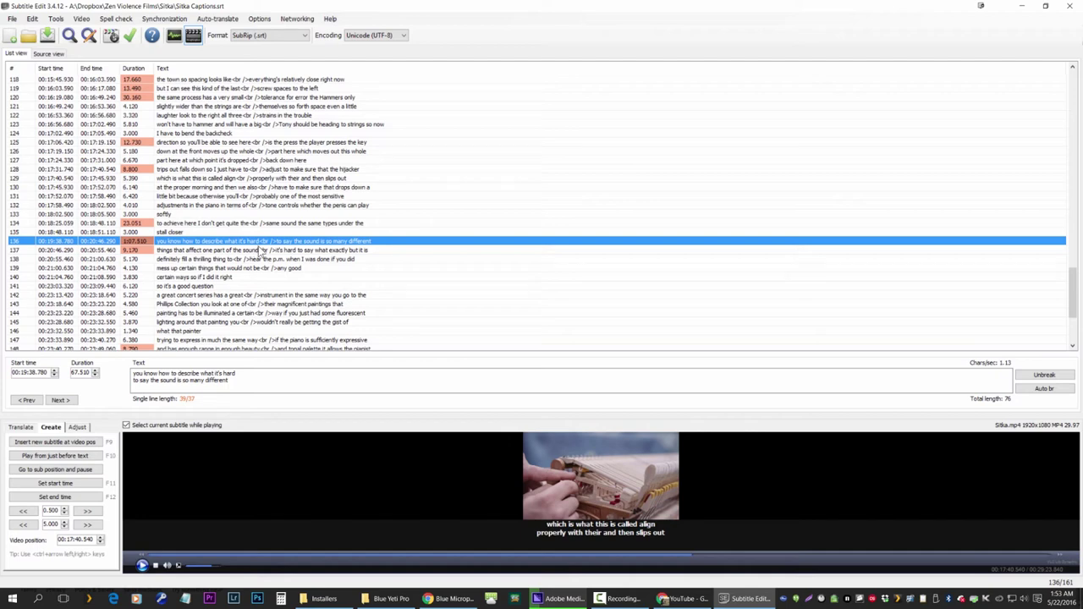
left_click(272, 252)
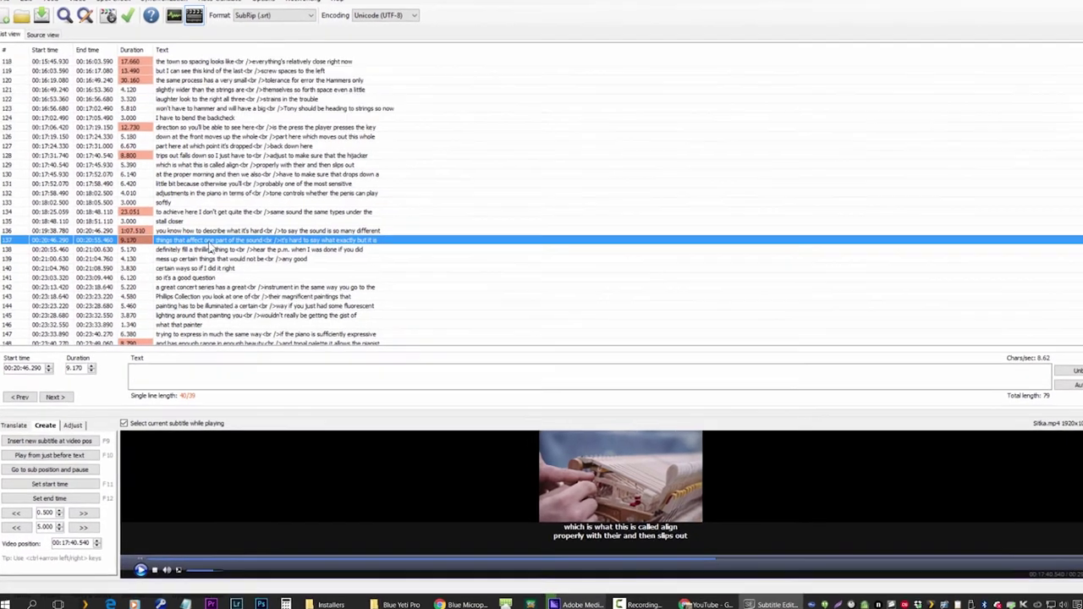
left_click(261, 320)
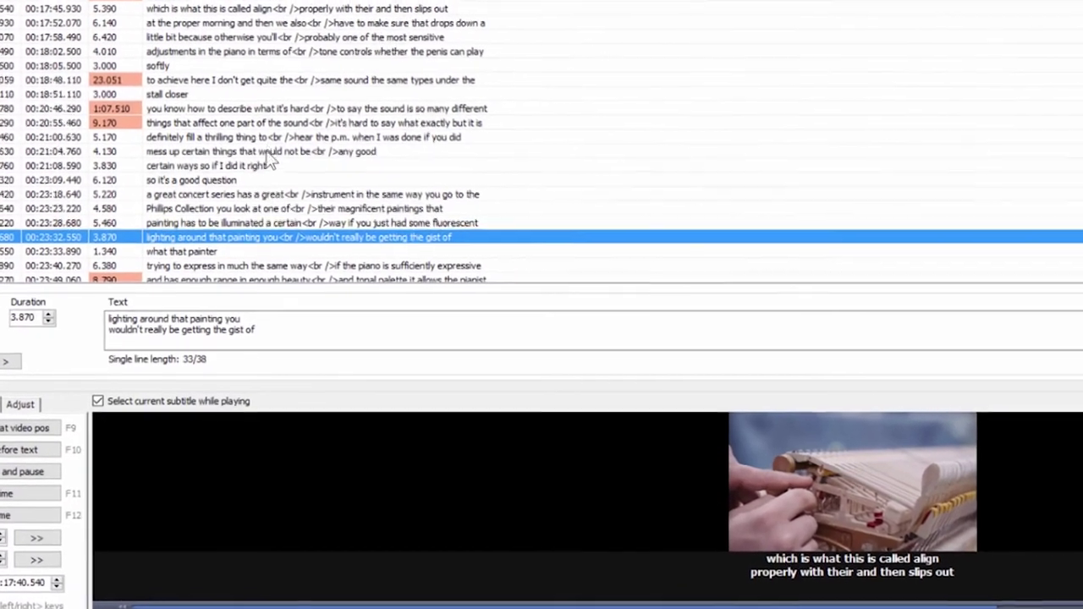
left_click(277, 69)
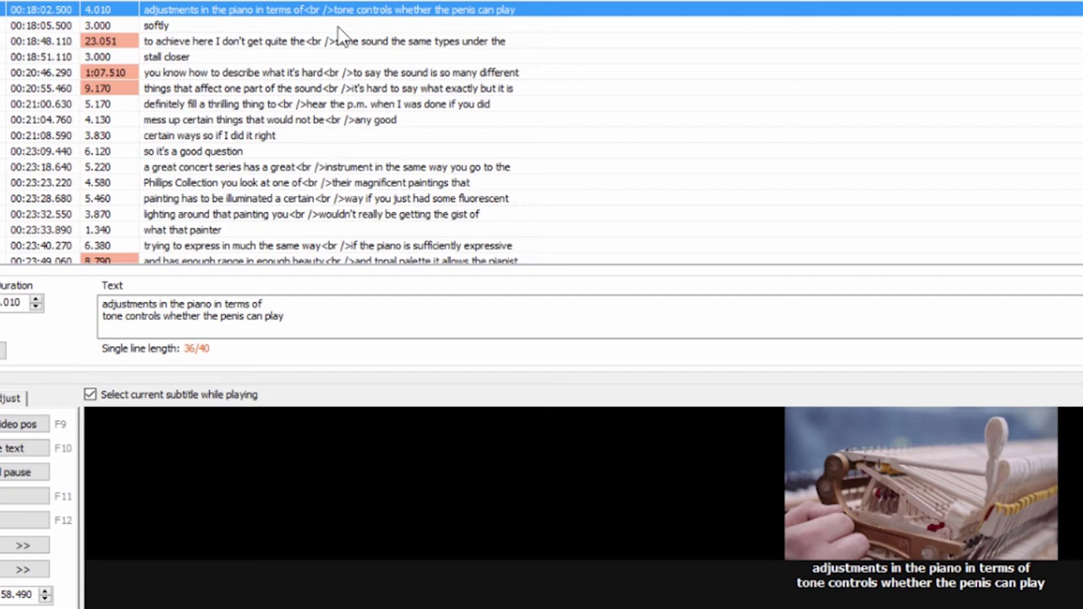
- Replace the misheard word 'penis' with 'pianist' and remove the extra space after it
left_click(221, 316)
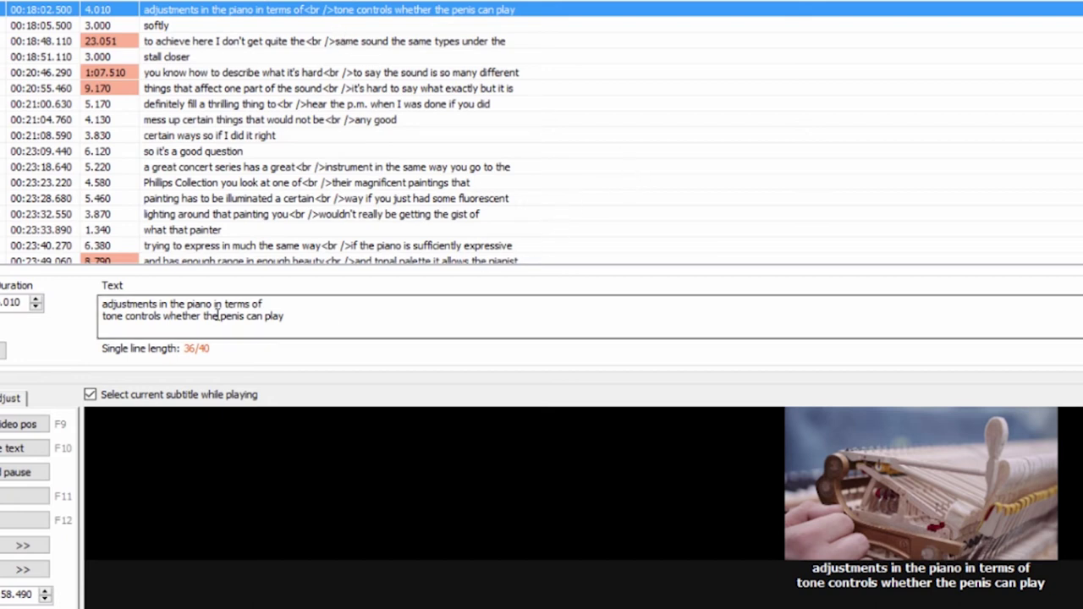
double_click(234, 318)
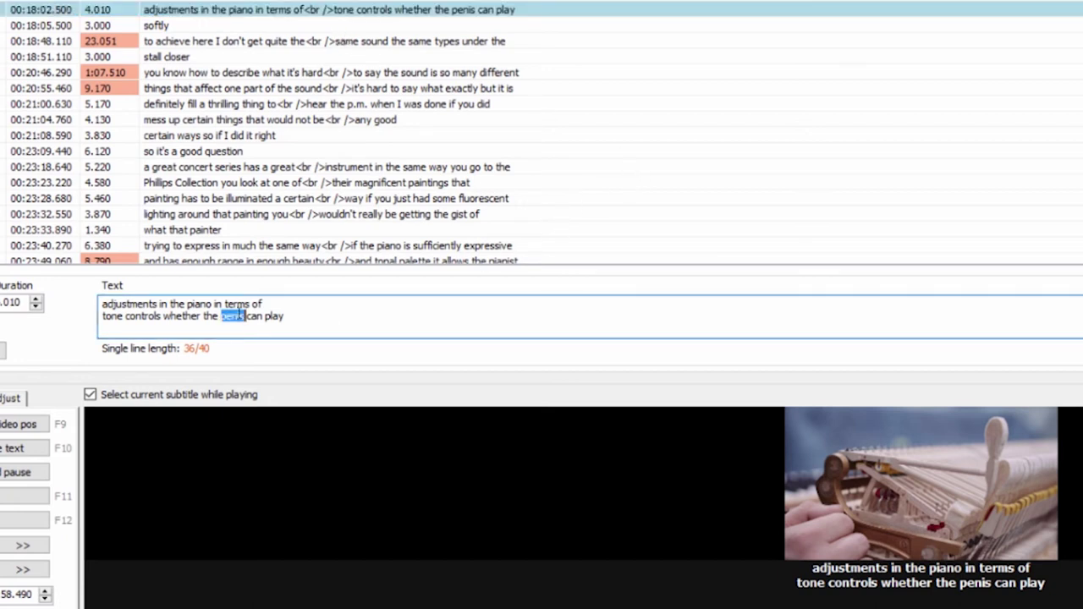
type("pianist")
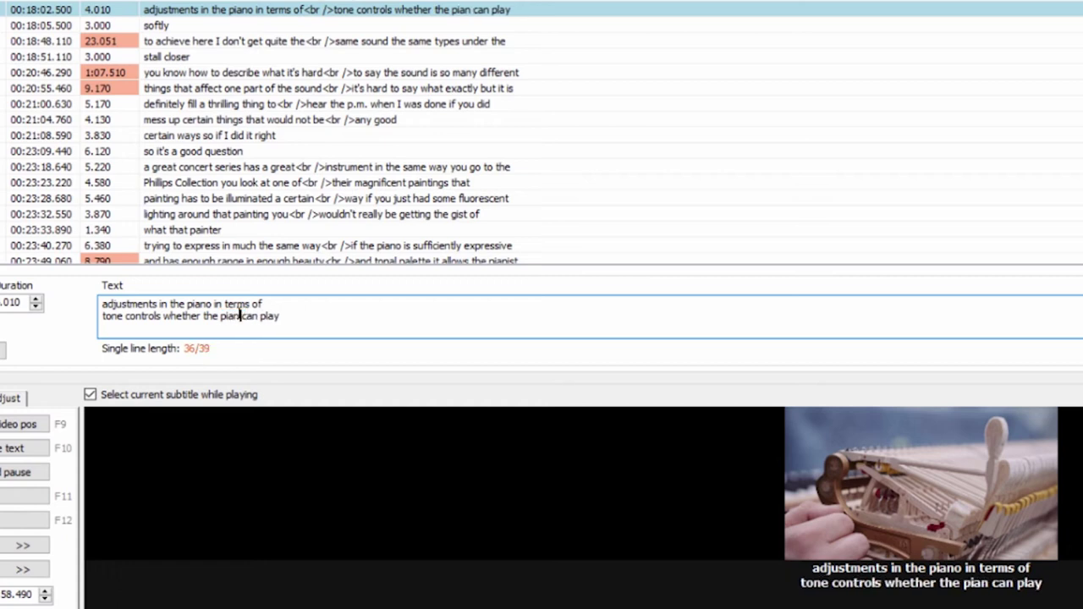
key("BackSpace")
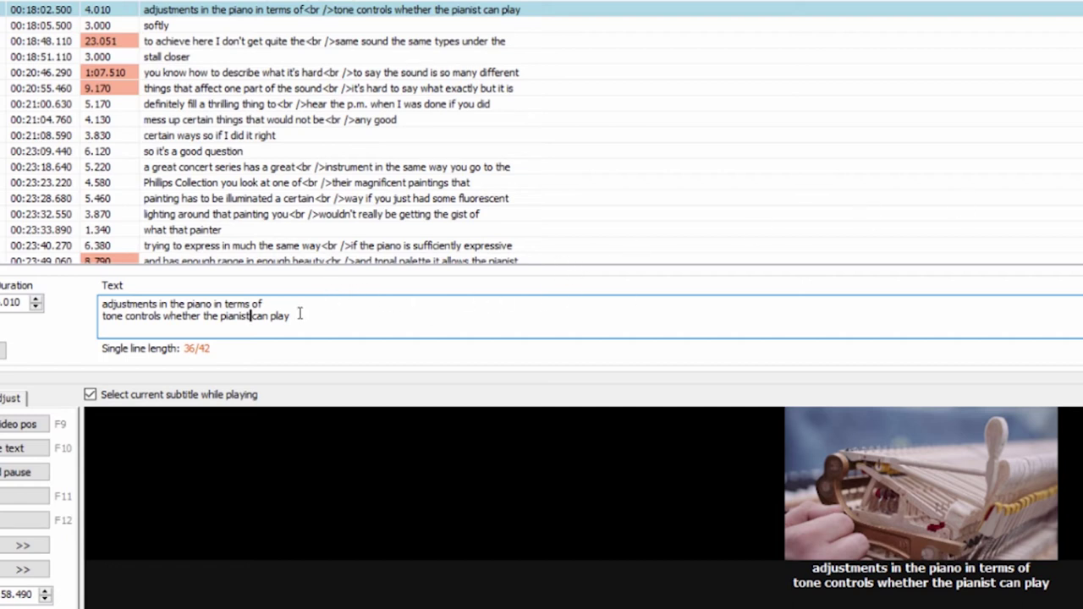
left_click(304, 304)
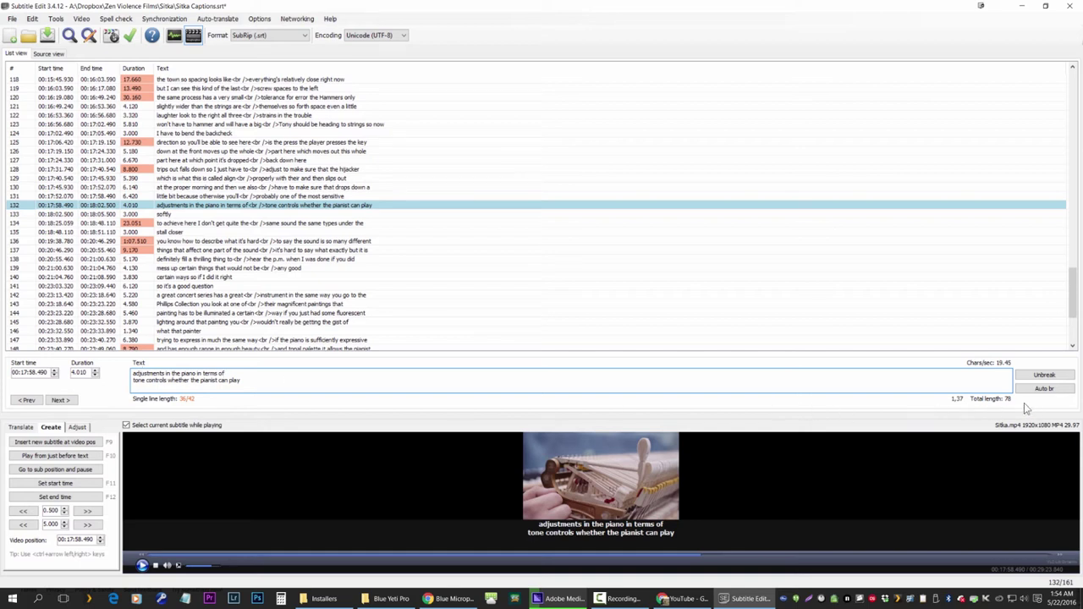
- Auto-break the corrected subtitle's lines, then review subtitles 130, 137, 129 and 142
left_click(1043, 389)
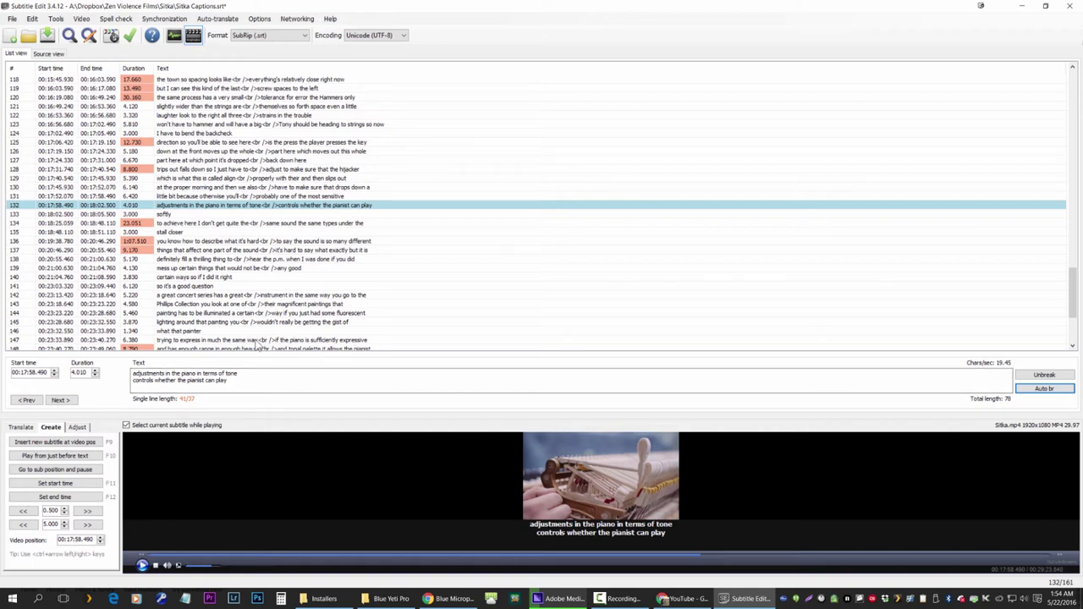
left_click(1049, 390)
left_click(222, 187)
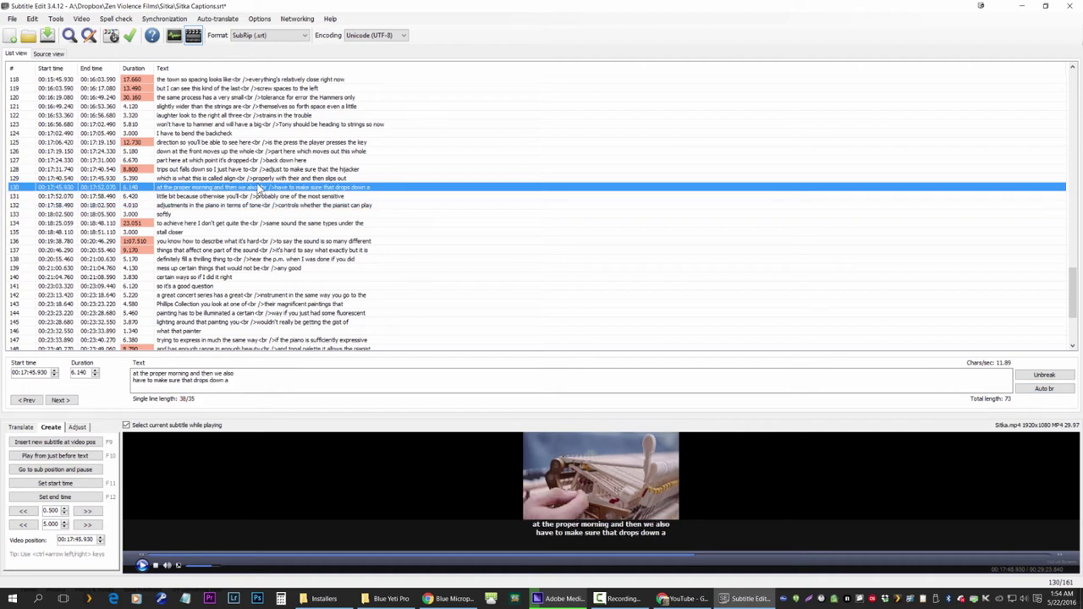
left_click(257, 251)
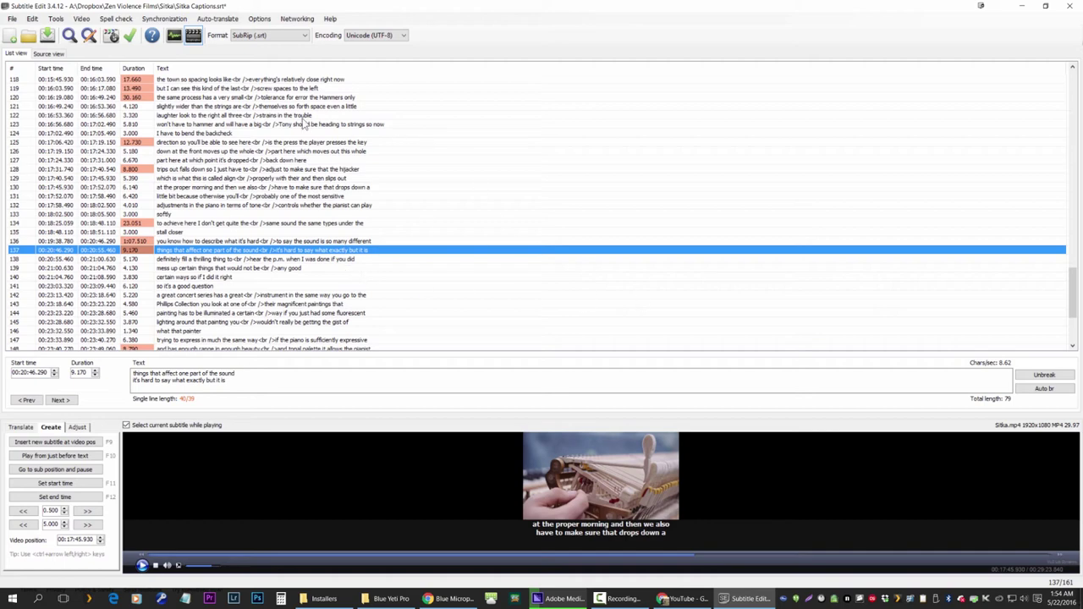
left_click(262, 178)
left_click(274, 296)
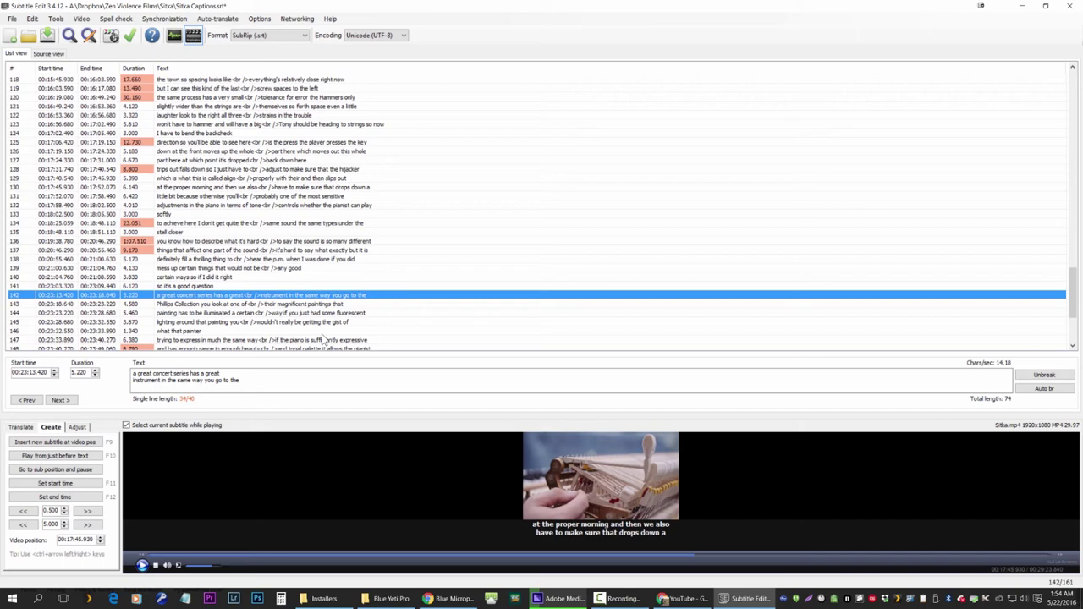
scroll(334, 340, "down", 5)
scroll(322, 275, "up", 4)
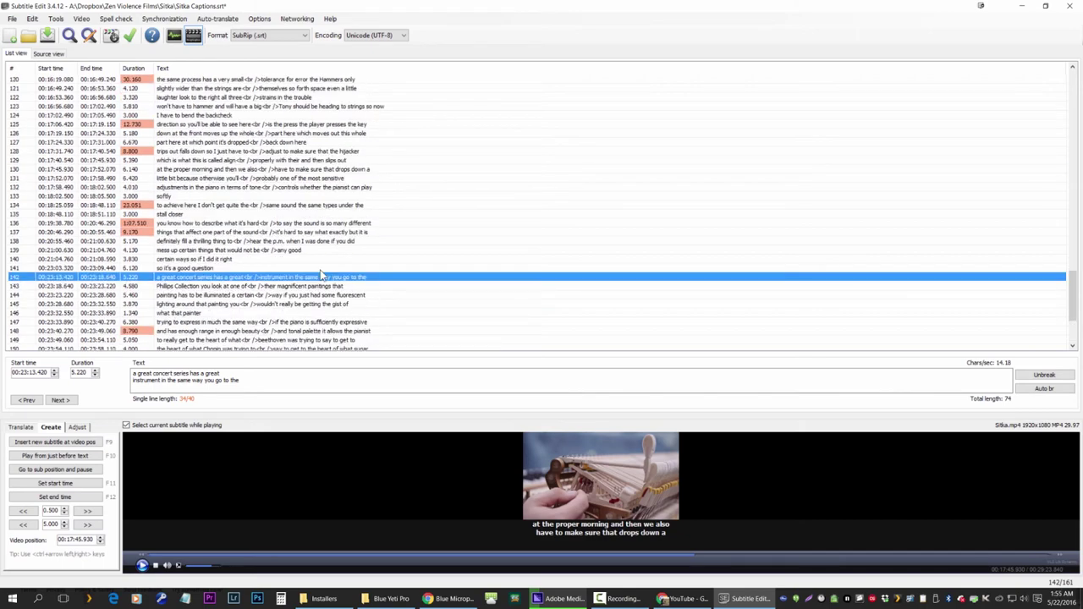
scroll(322, 274, "up", 20)
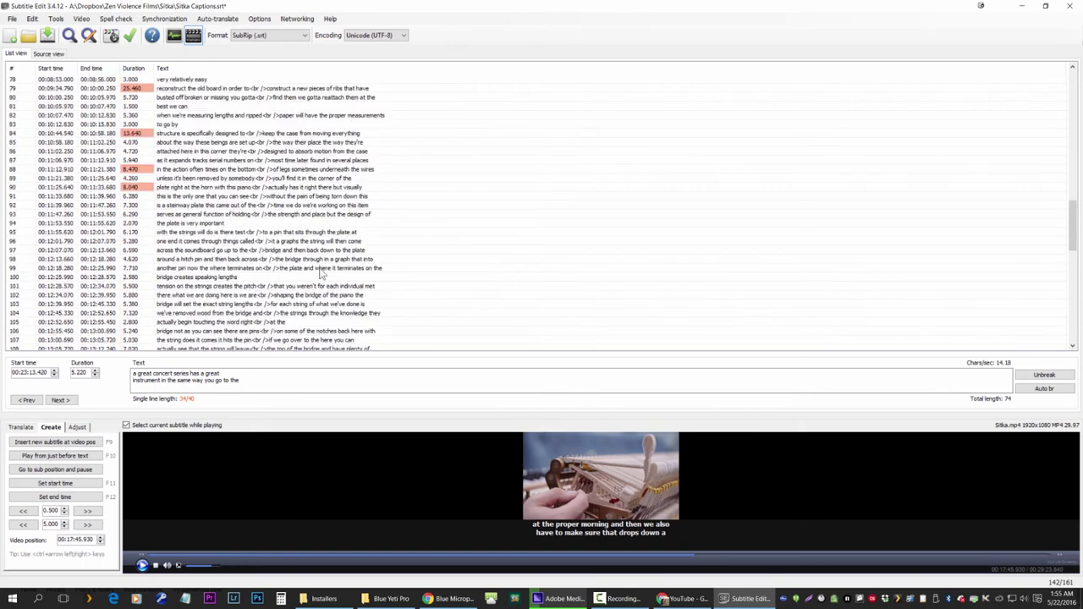
scroll(321, 272, "up", 18)
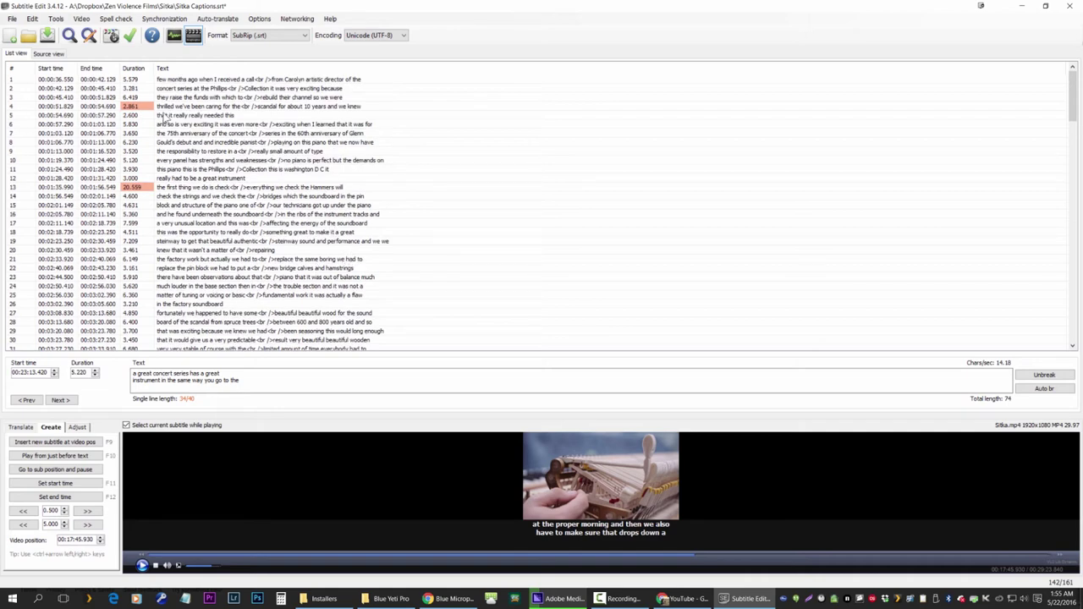
- Save Sitka Captions.srt with File > Save
left_click(14, 20)
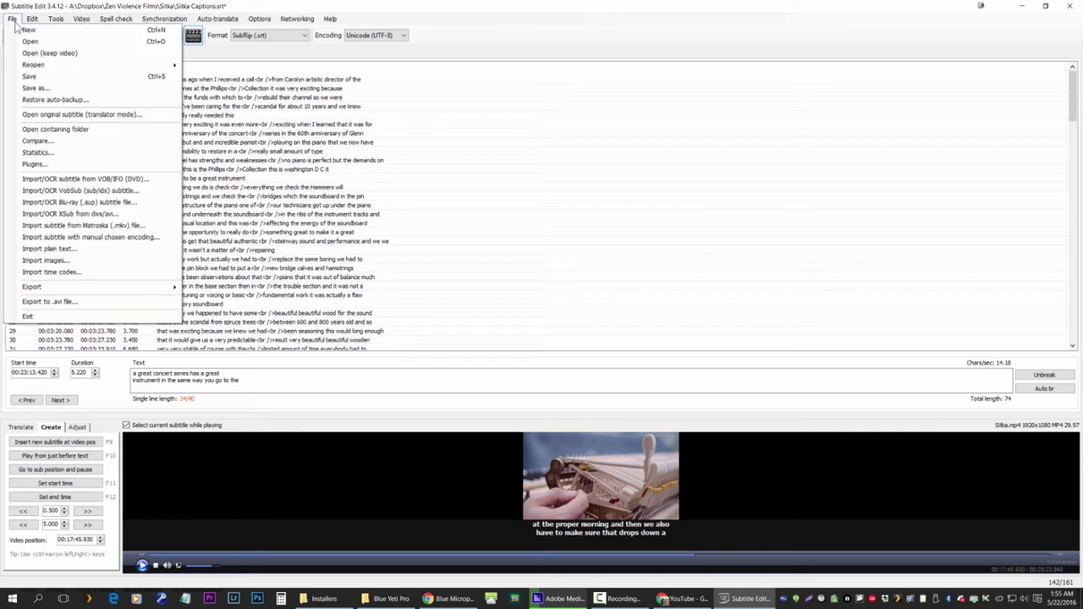
left_click(31, 76)
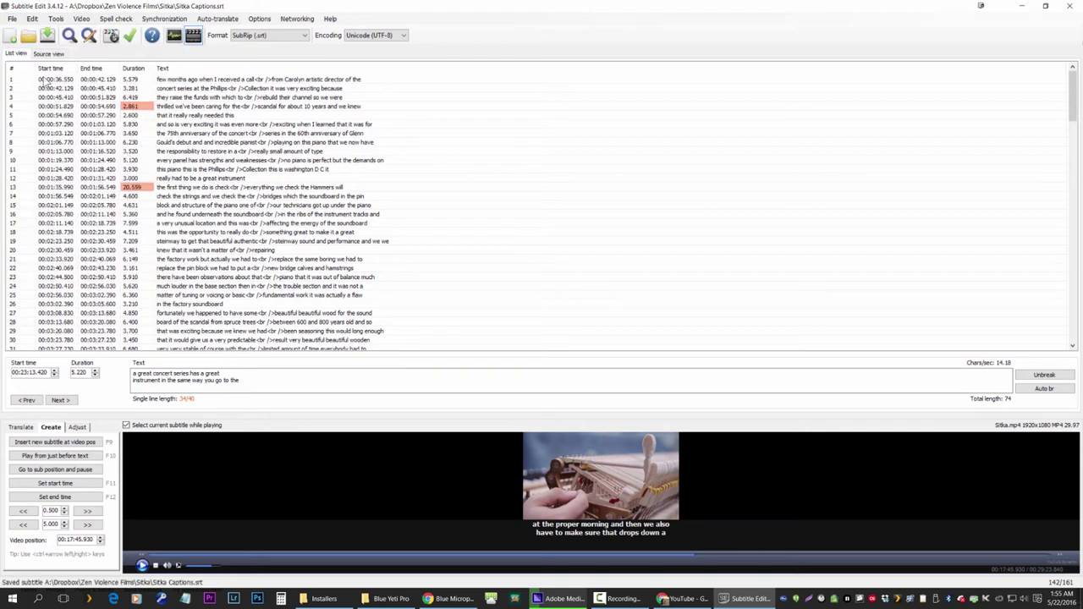
left_click(397, 224)
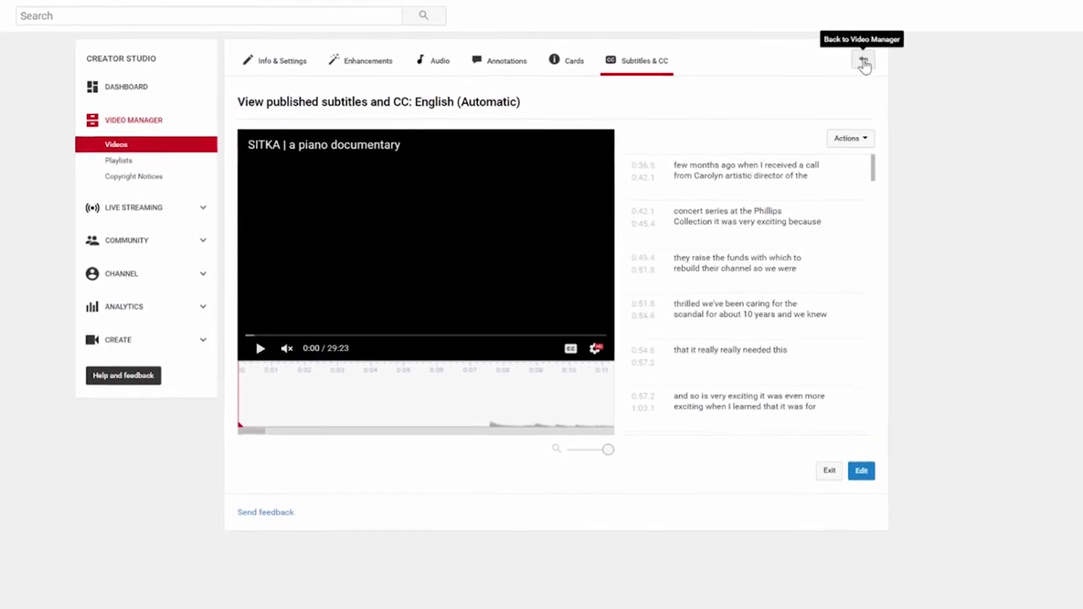
- Add a new English subtitle language to the SITKA video
left_click(664, 74)
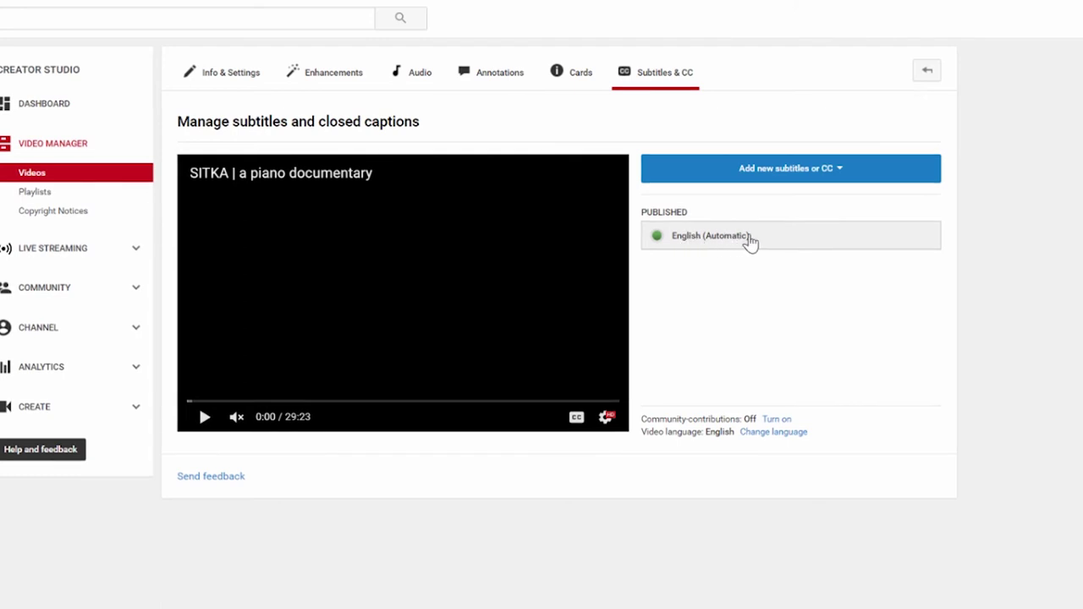
left_click(783, 179)
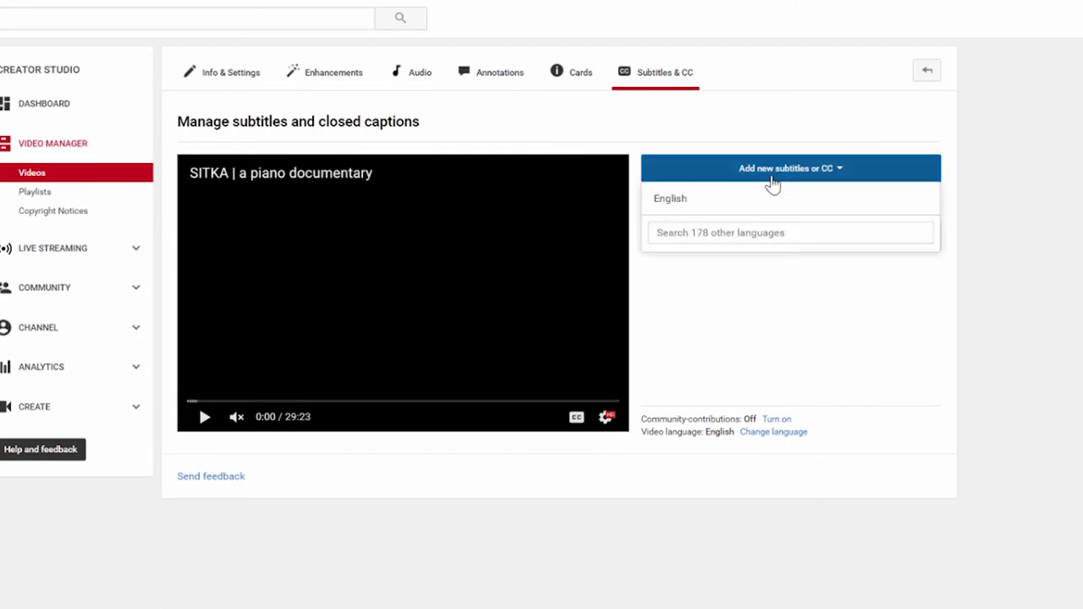
left_click(677, 203)
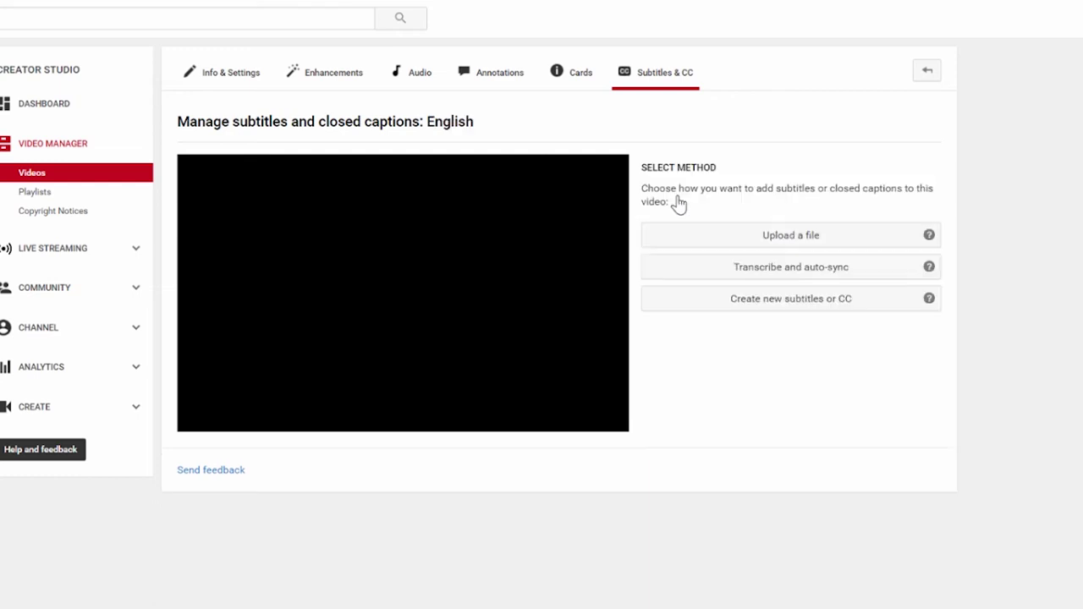
- Upload Sitka Captions.srt as a timed subtitles file for English
left_click(820, 239)
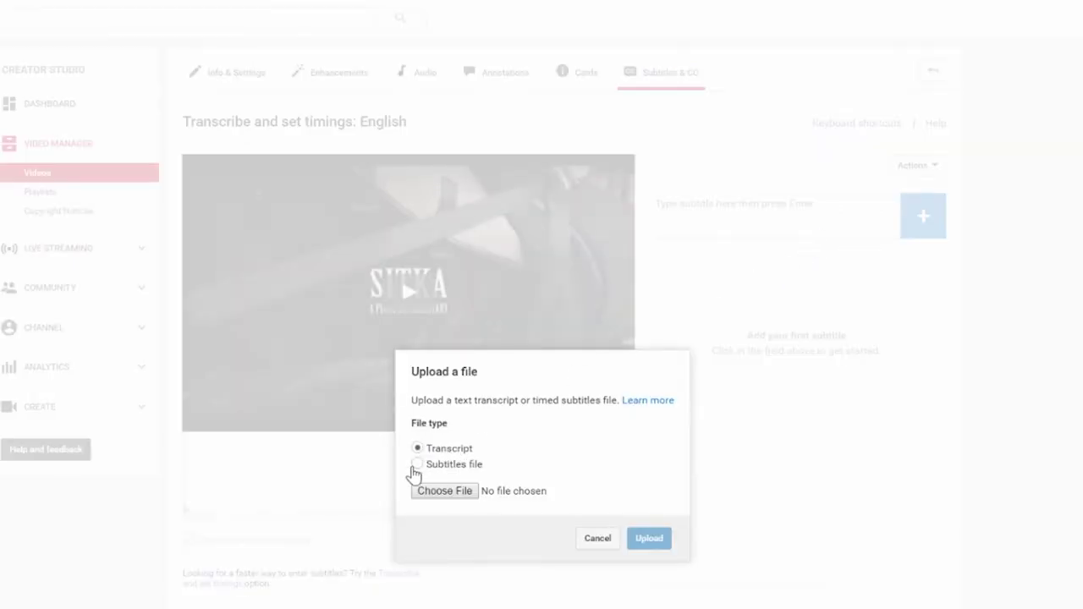
left_click(416, 466)
left_click(446, 491)
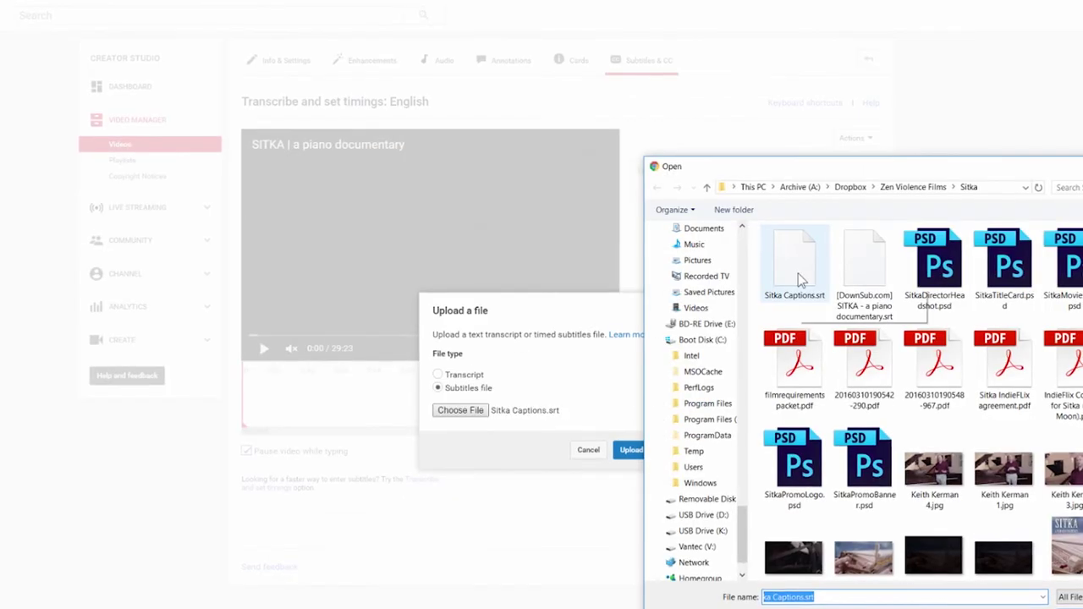
left_click(798, 273)
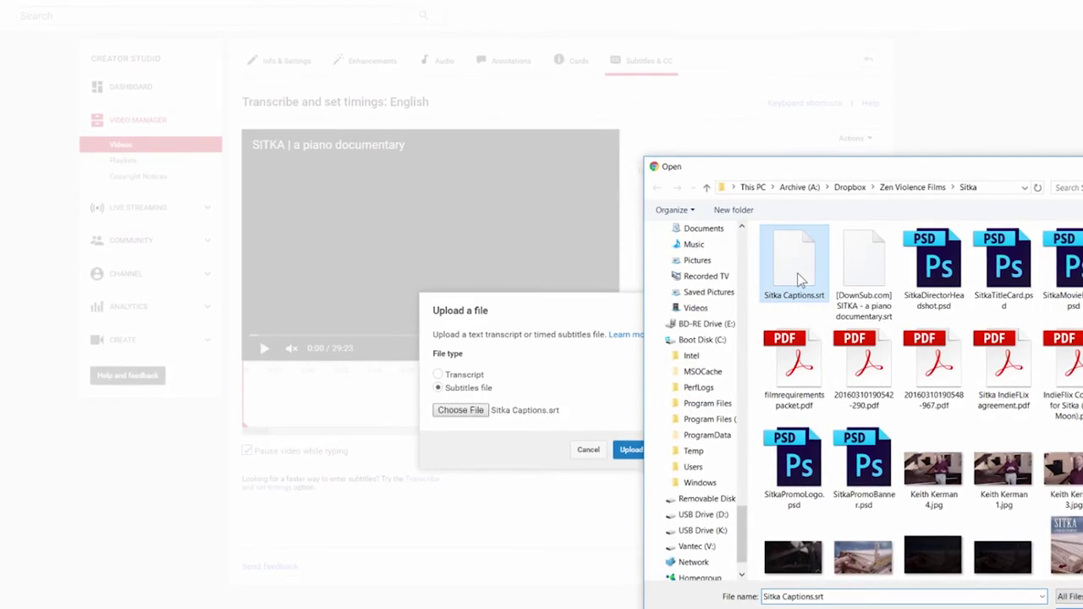
key("Return")
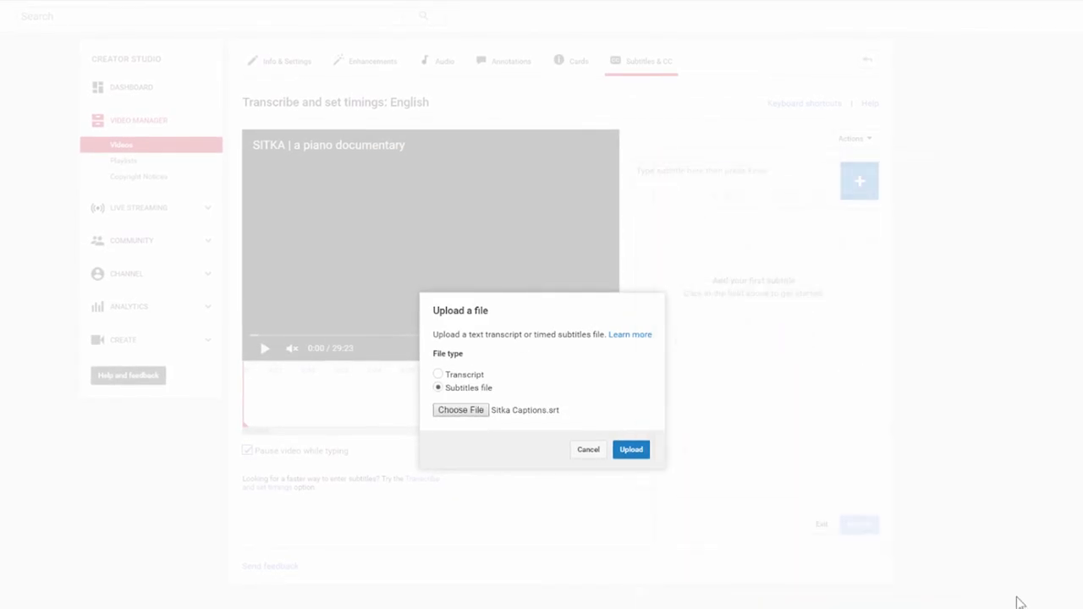
left_click(636, 454)
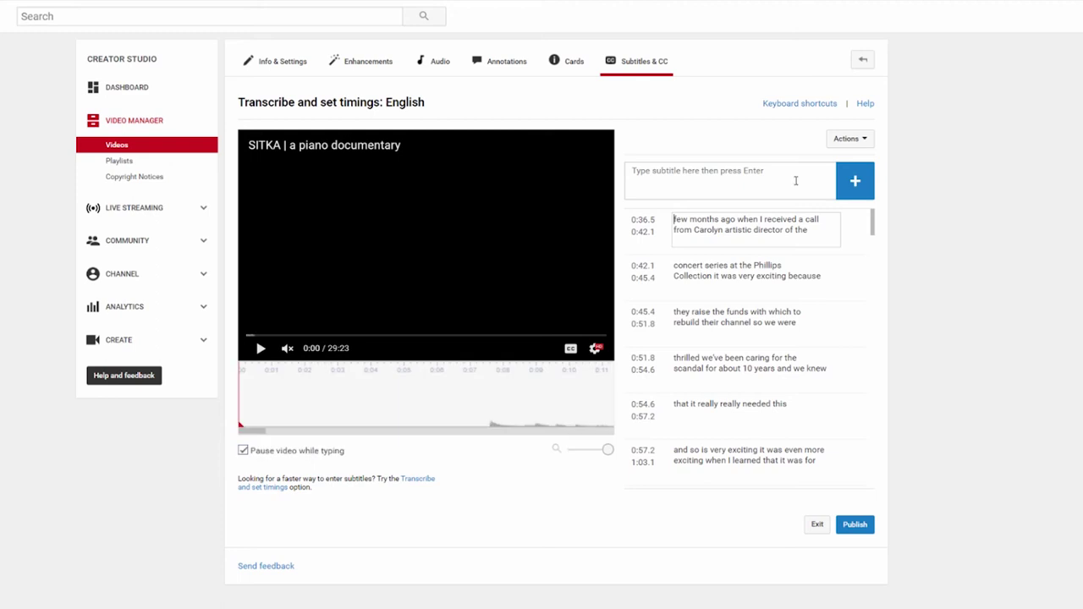
- Publish the English subtitles and briefly check the English (Automatic) captions
left_click(856, 525)
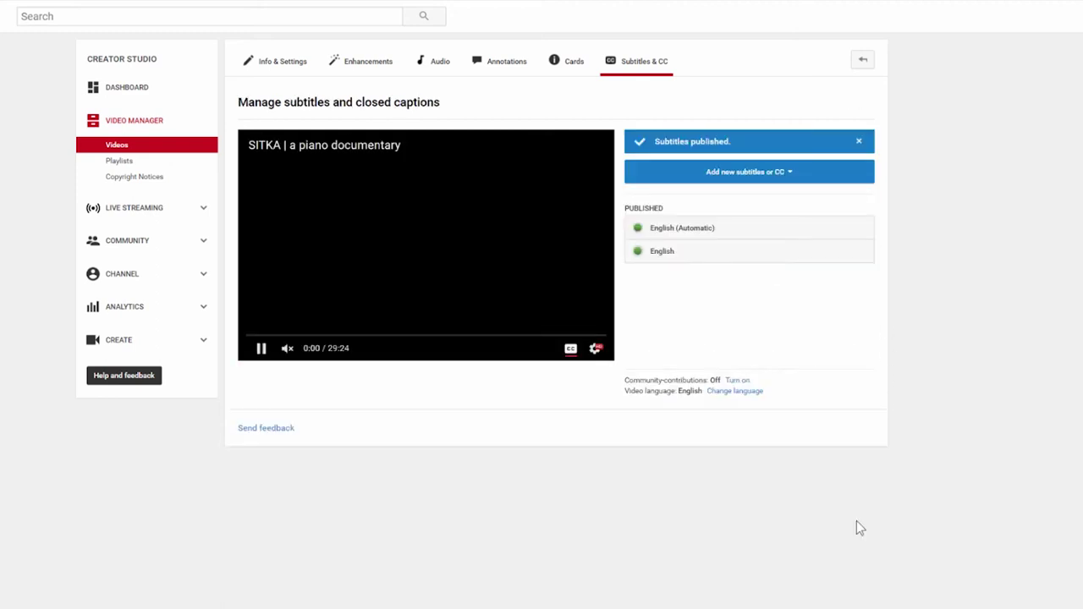
left_click(736, 230)
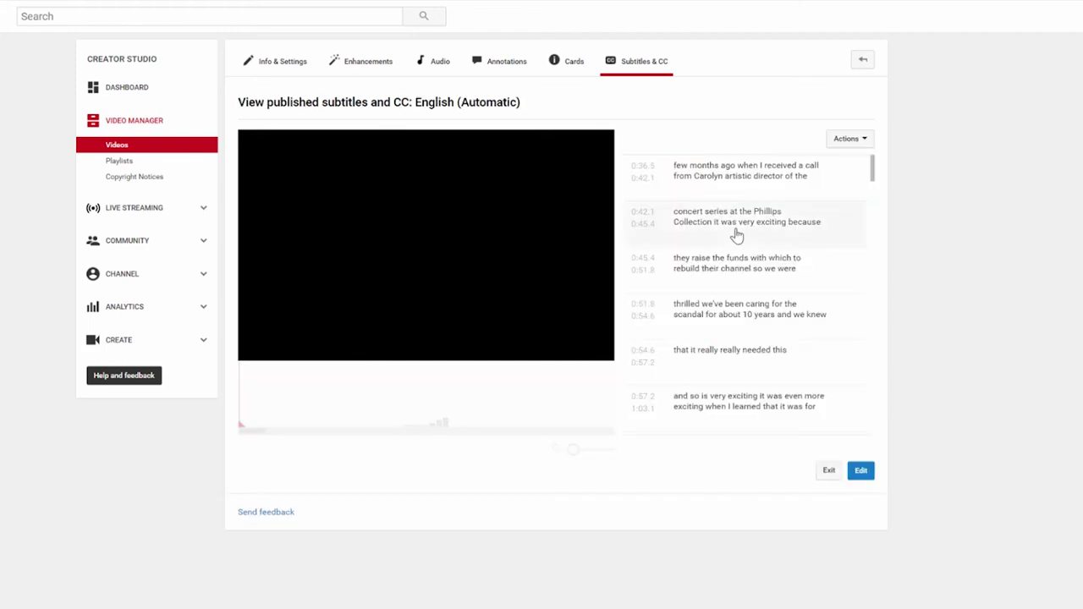
left_click(821, 474)
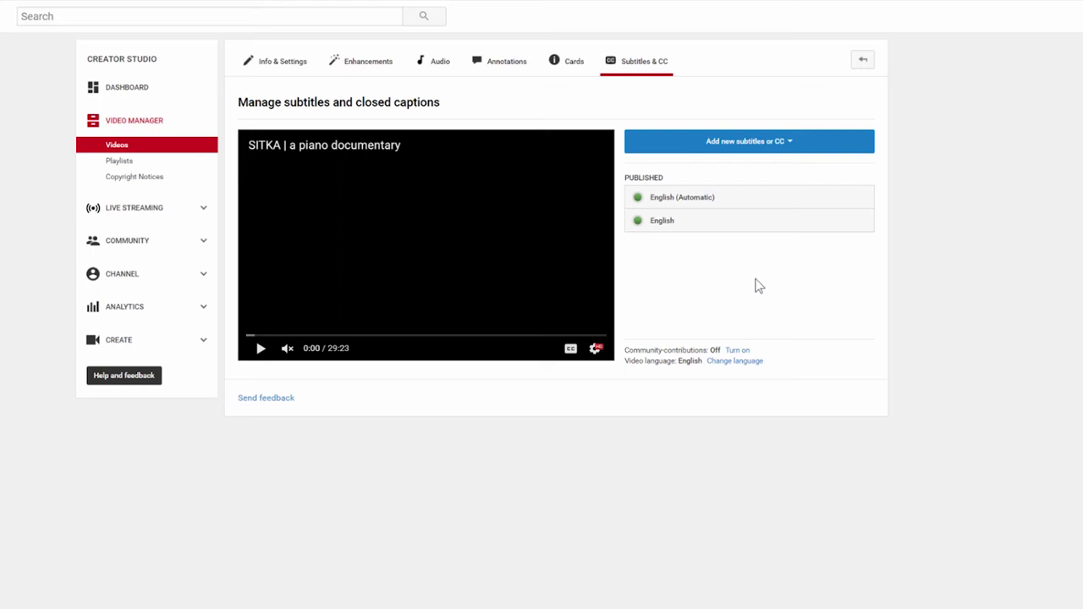
- Add French as a new subtitle language and choose to upload it from a file
left_click(759, 141)
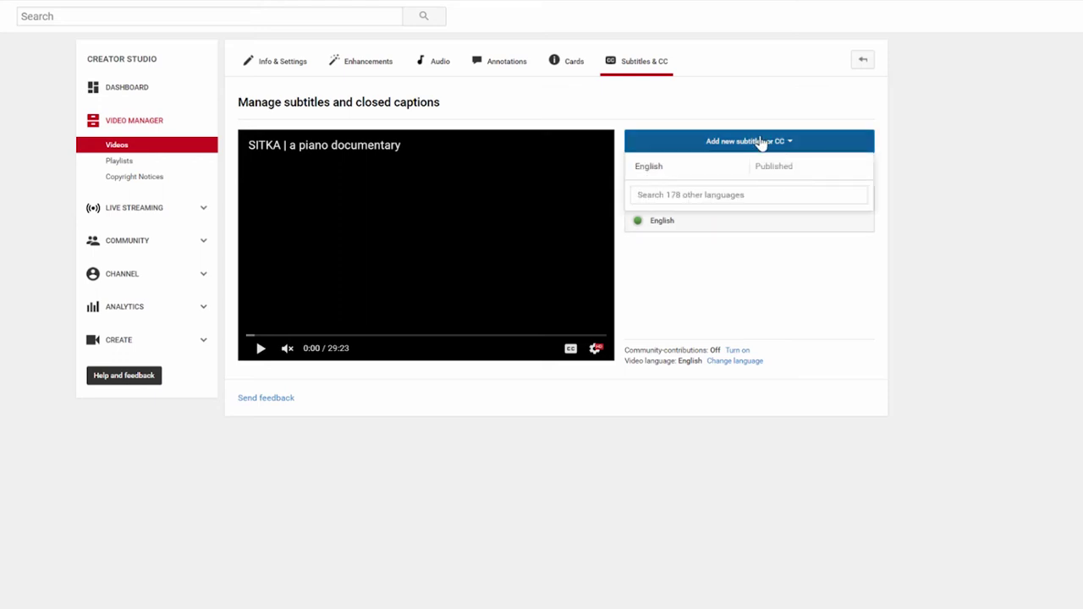
left_click(733, 196)
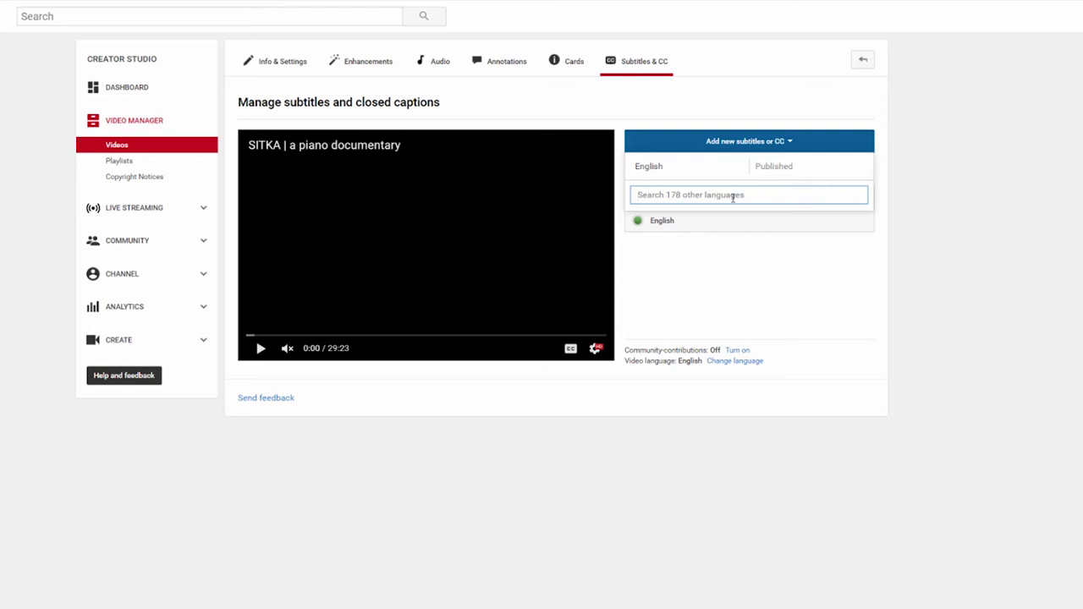
type("French")
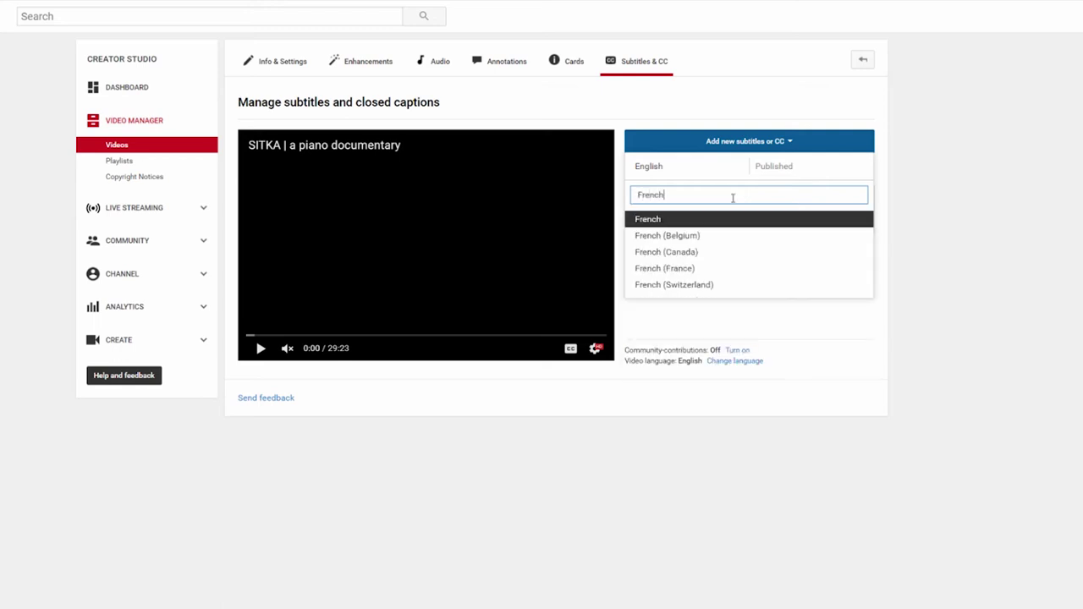
key("Return")
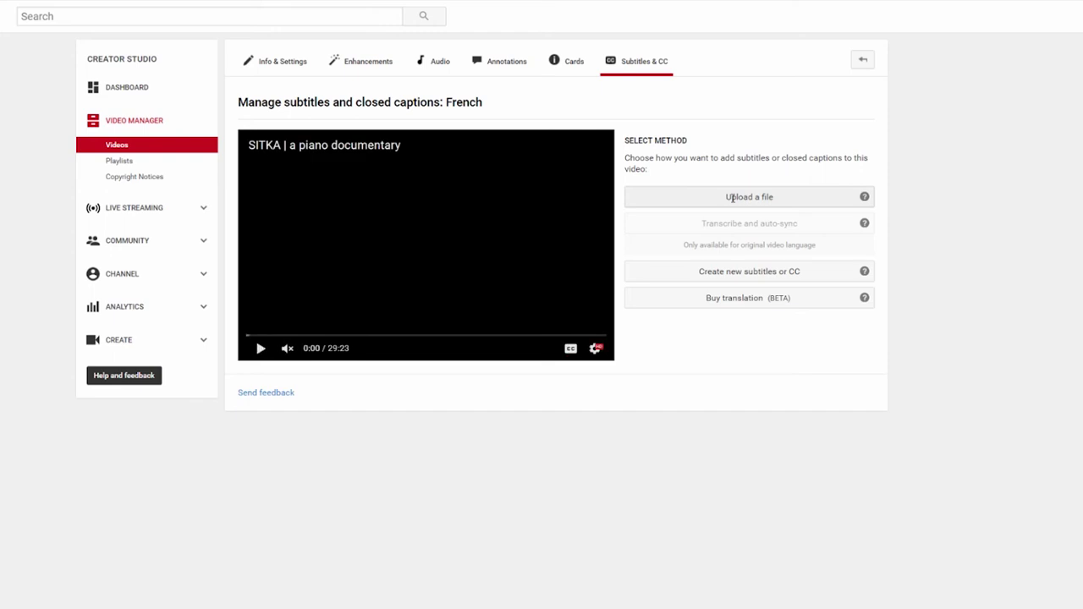
left_click(732, 197)
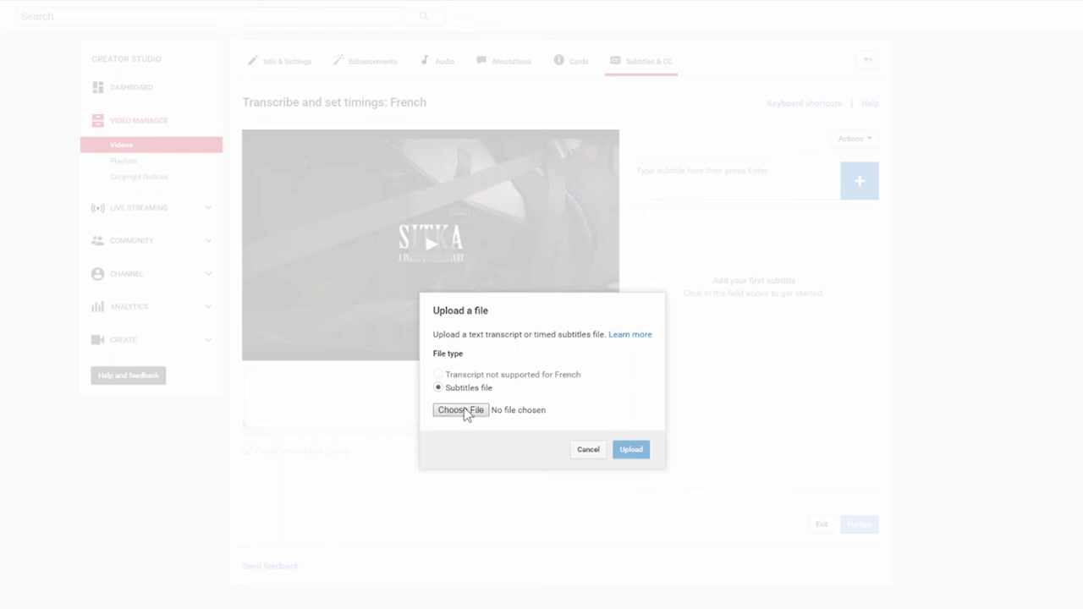
key("super")
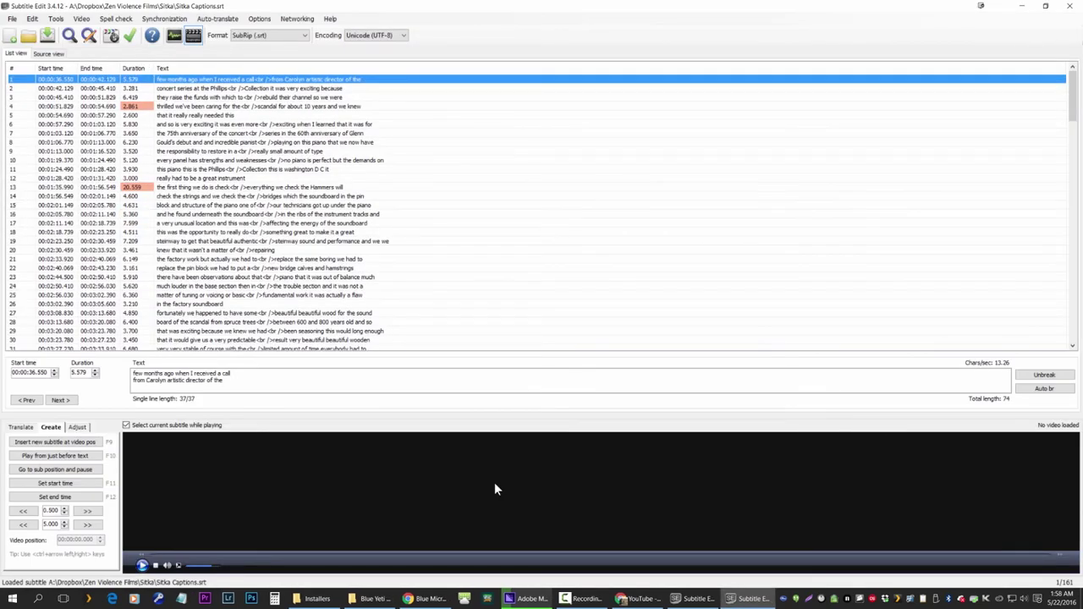
- Google-translate all 161 captions into French
left_click(218, 19)
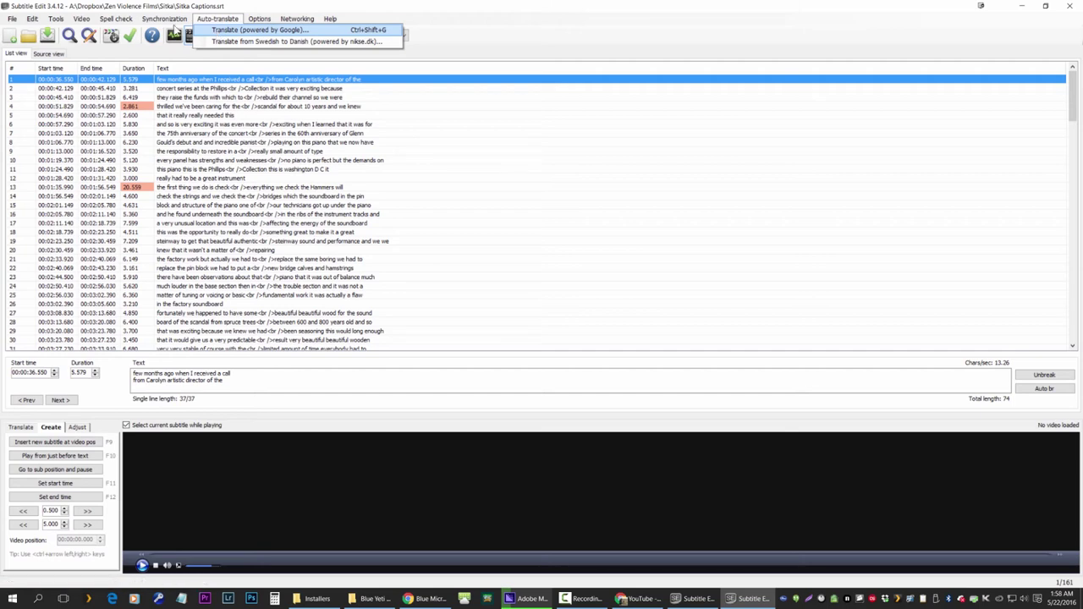
left_click(218, 31)
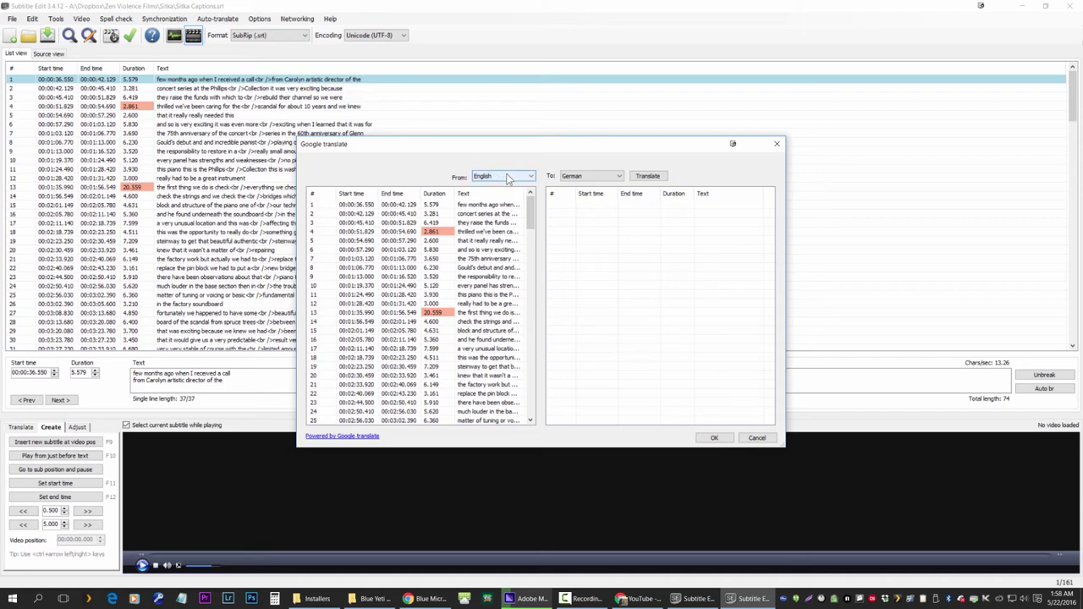
left_click(566, 176)
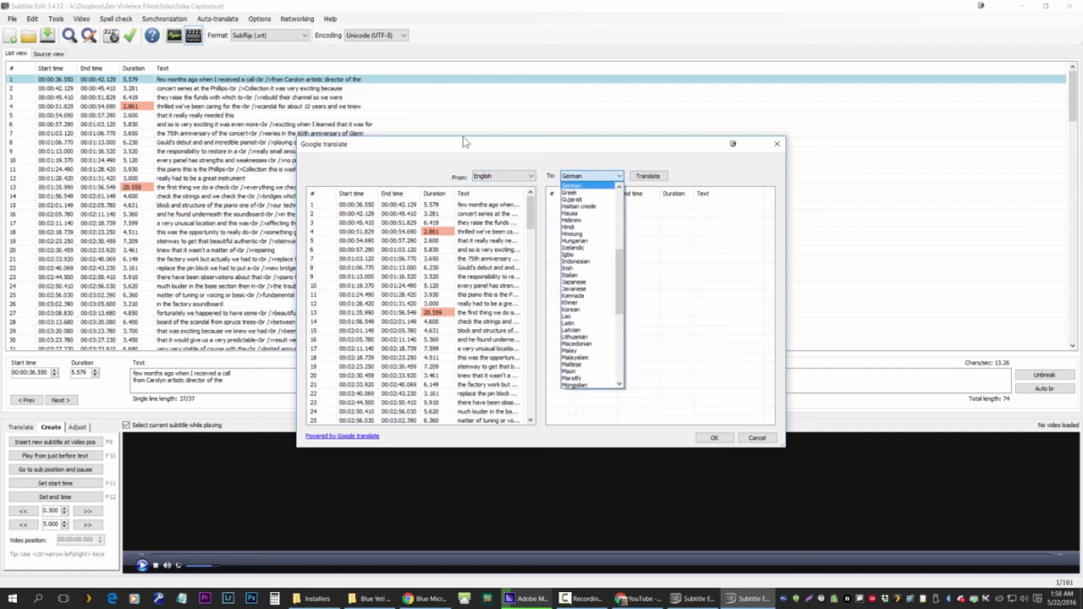
scroll(622, 254, "up", 7)
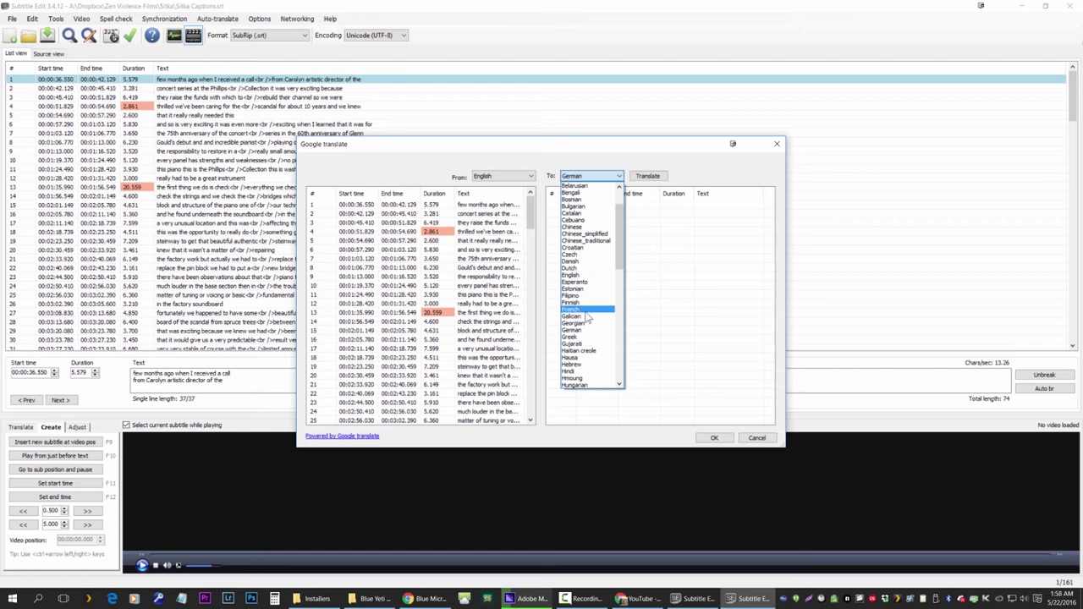
left_click(585, 310)
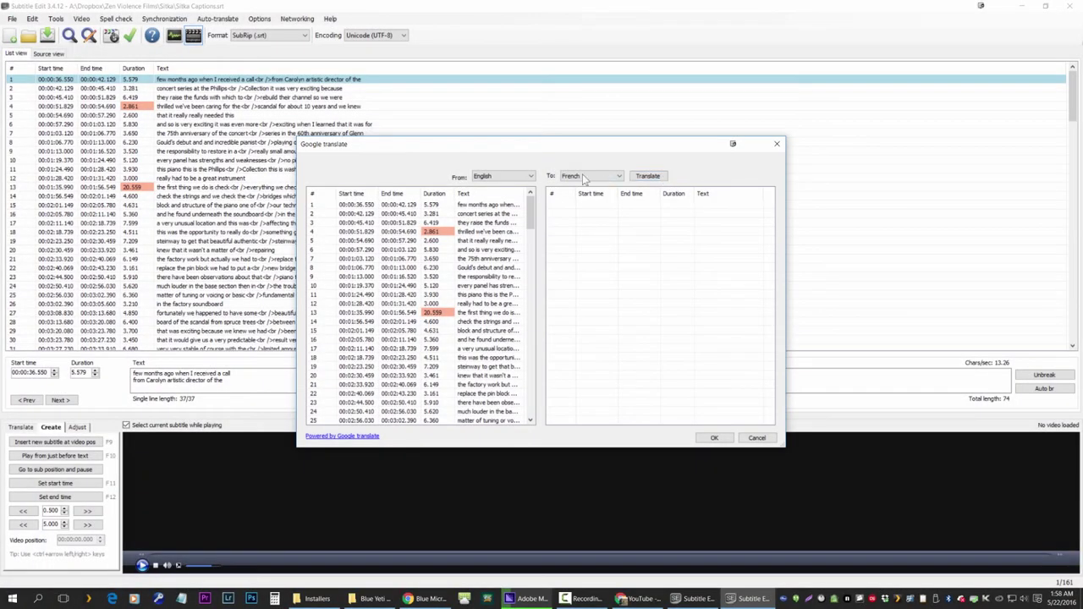
left_click(647, 176)
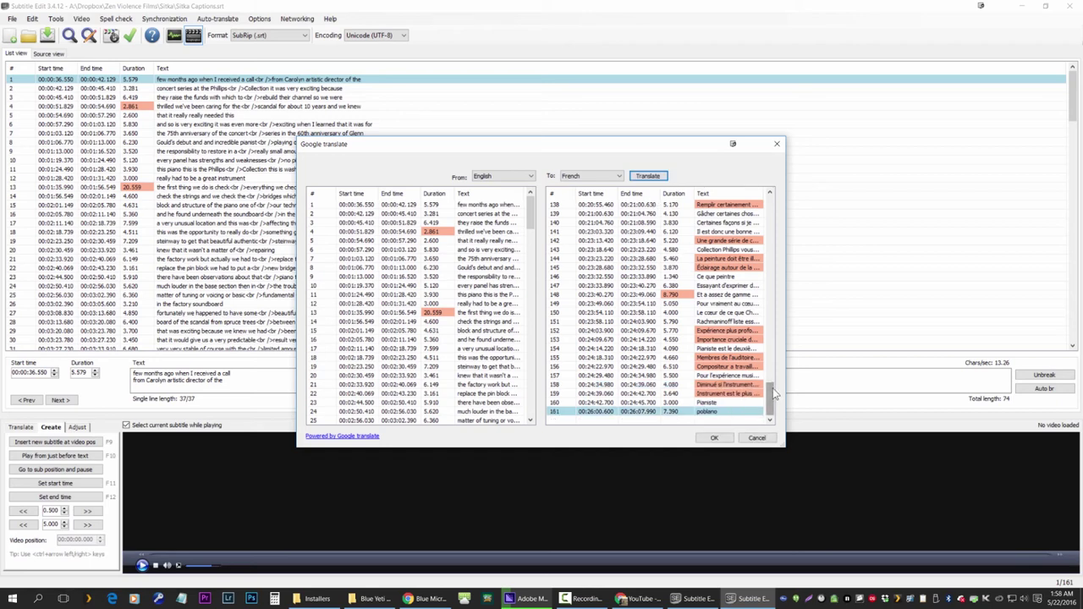
left_click_drag(773, 394, 783, 188)
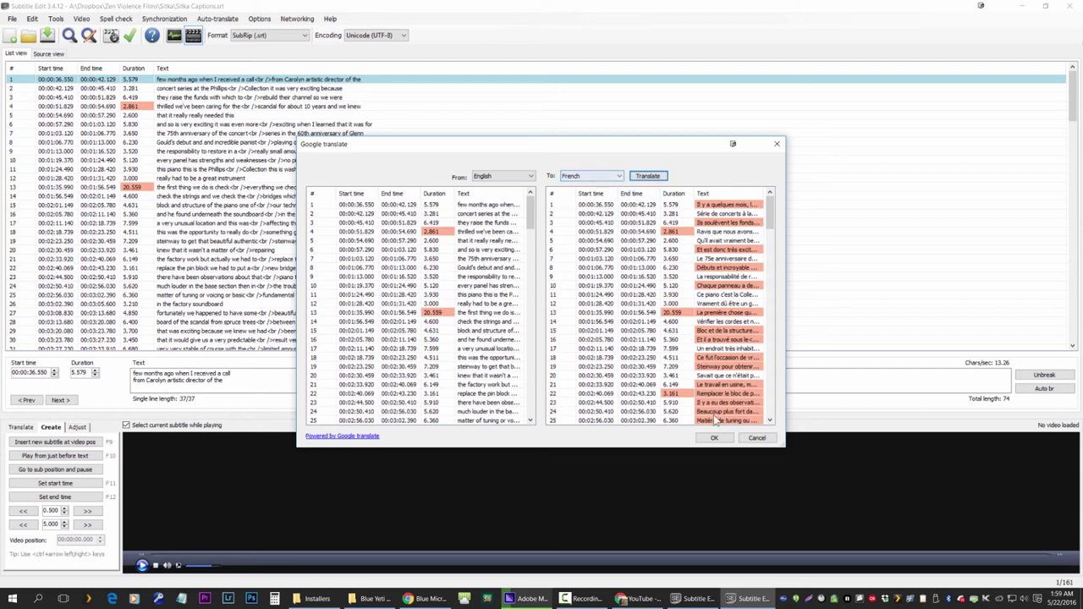
- Accept the French translation into the subtitle list
left_click(712, 438)
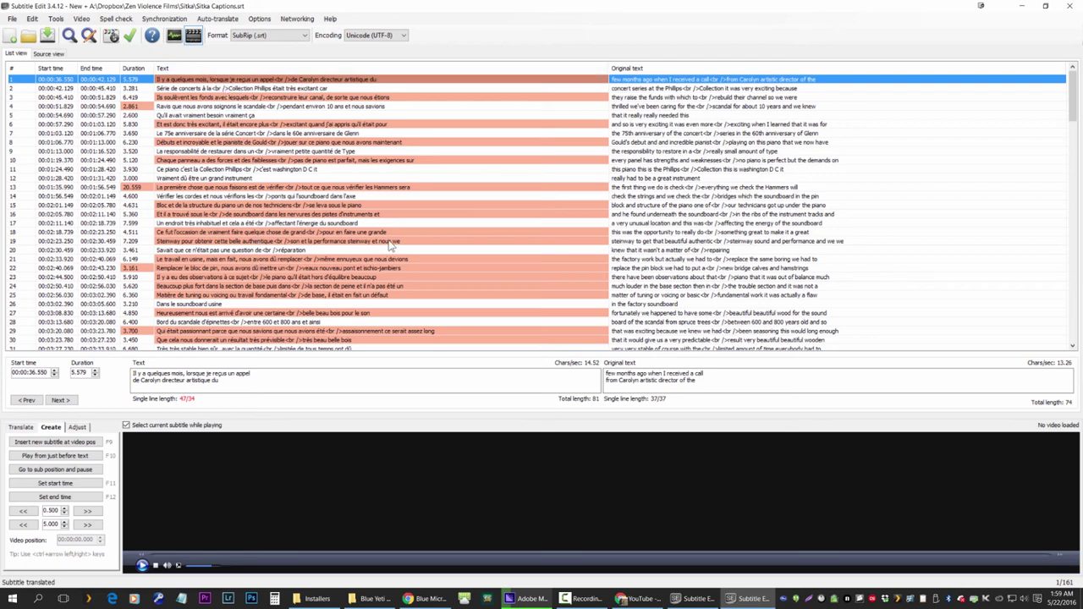
scroll(387, 246, "down", 16)
scroll(373, 270, "down", 20)
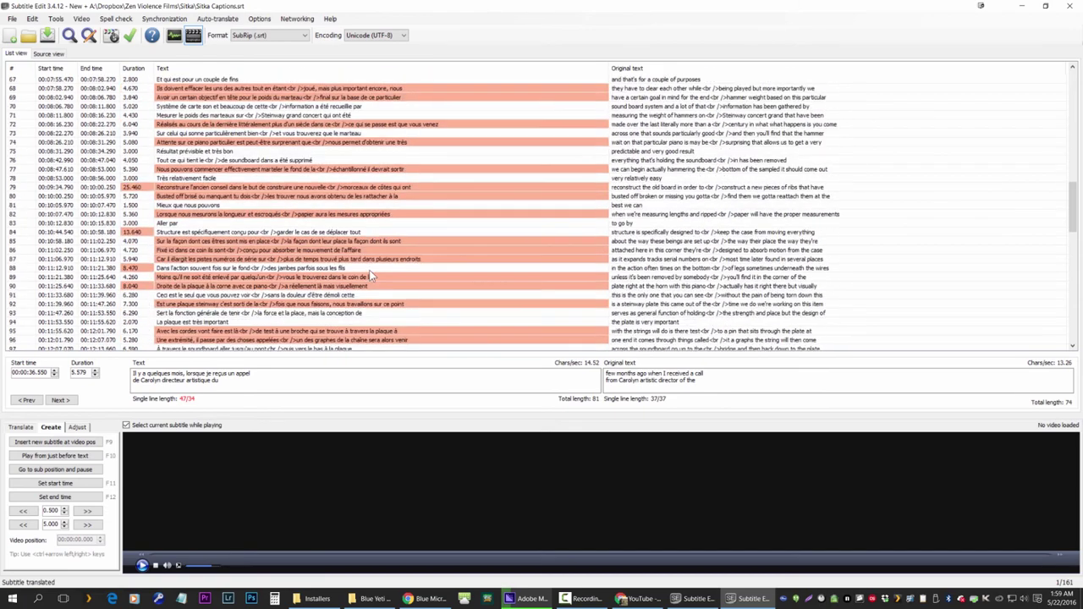
- Save the translated subtitles as FrenchSubtitles.srt
left_click(338, 222)
left_click(12, 18)
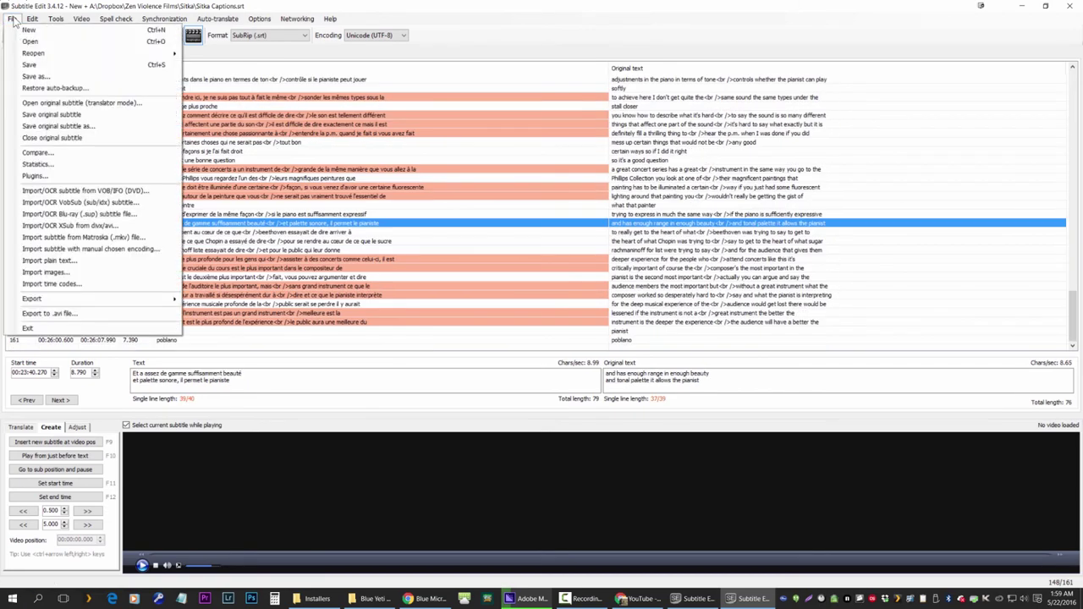
left_click(42, 76)
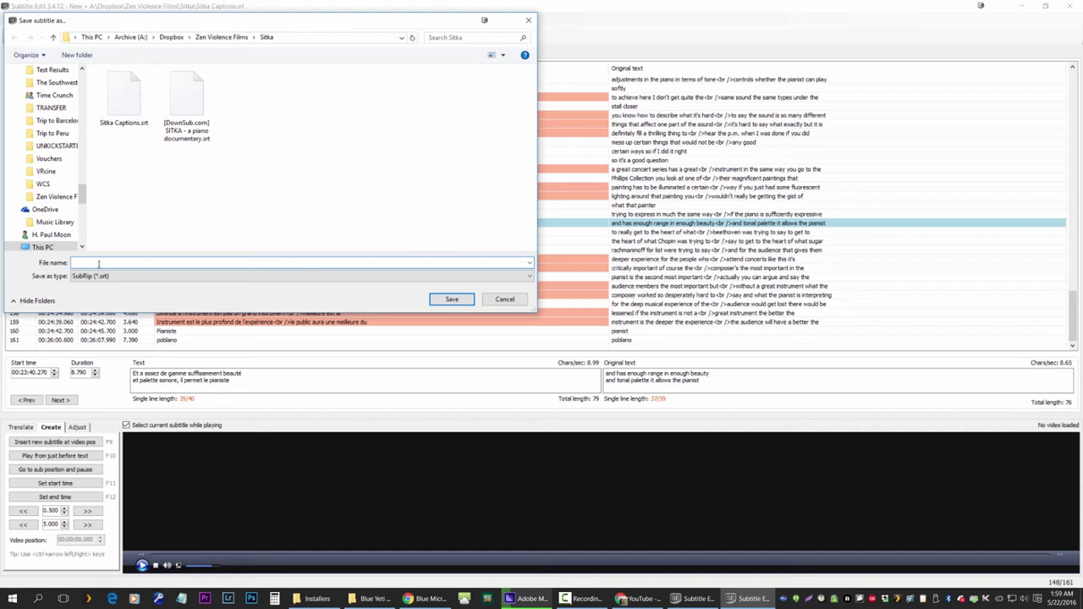
type("FrenchCaptions")
key("BackSpace")
key("BackSpace")
key("BackSpace")
key("BackSpace")
key("BackSpace")
key("BackSpace")
key("BackSpace")
key("BackSpace")
type("Subtitles.srt")
key("Return")
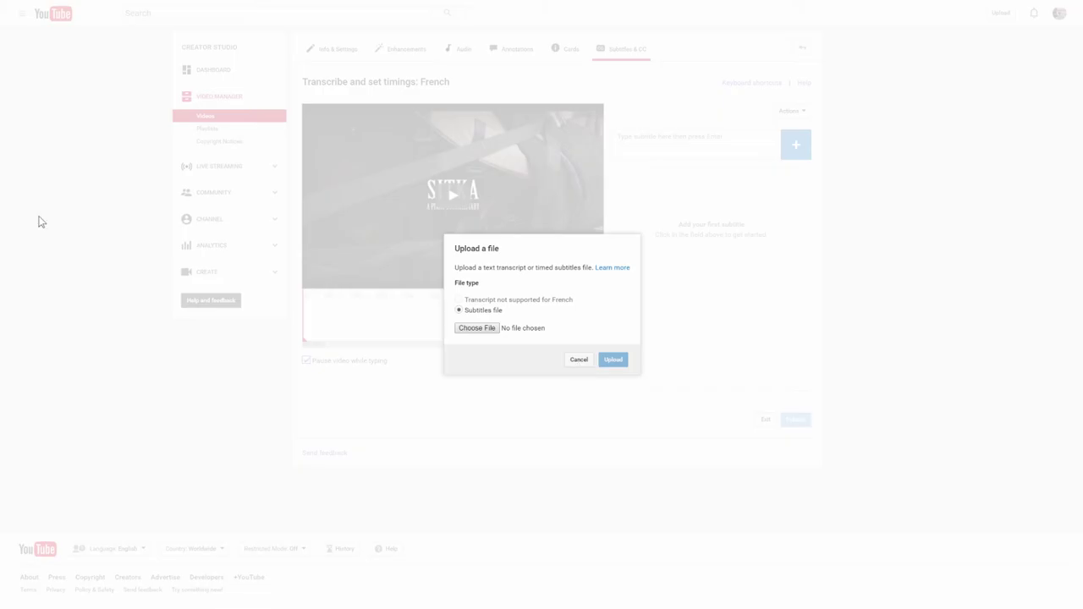
- Choose FrenchSubtitles.srt and upload it as the French subtitles file
left_click(470, 331)
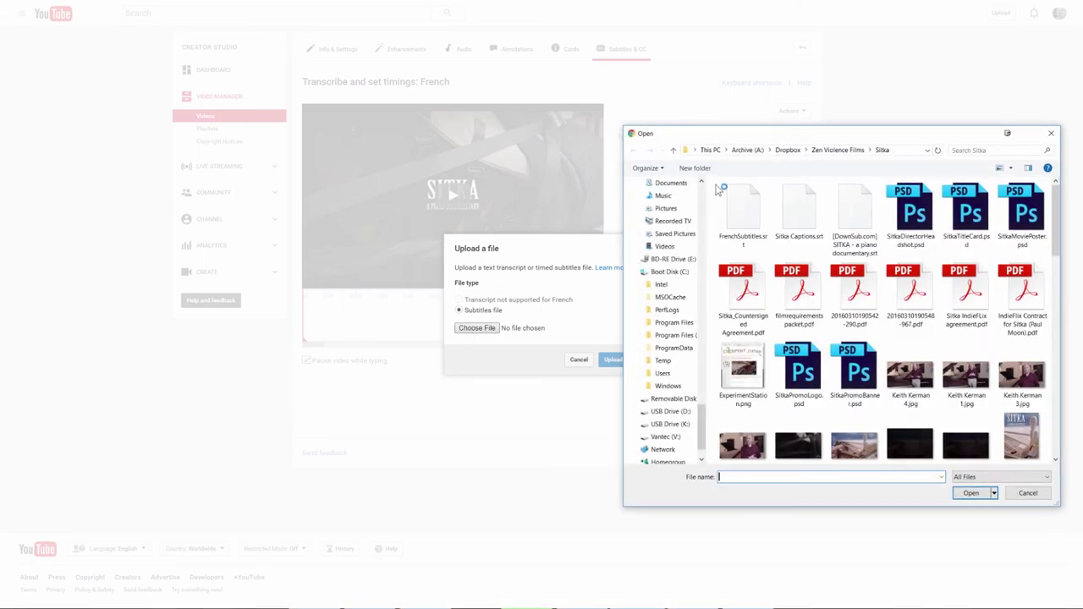
left_click(743, 217)
double_click(743, 218)
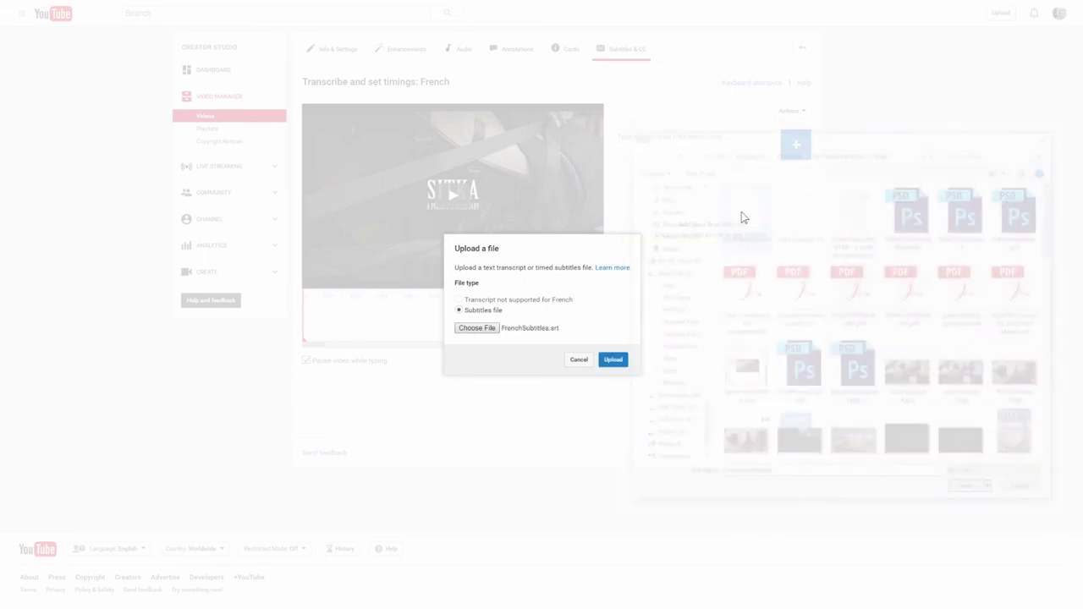
left_click(611, 363)
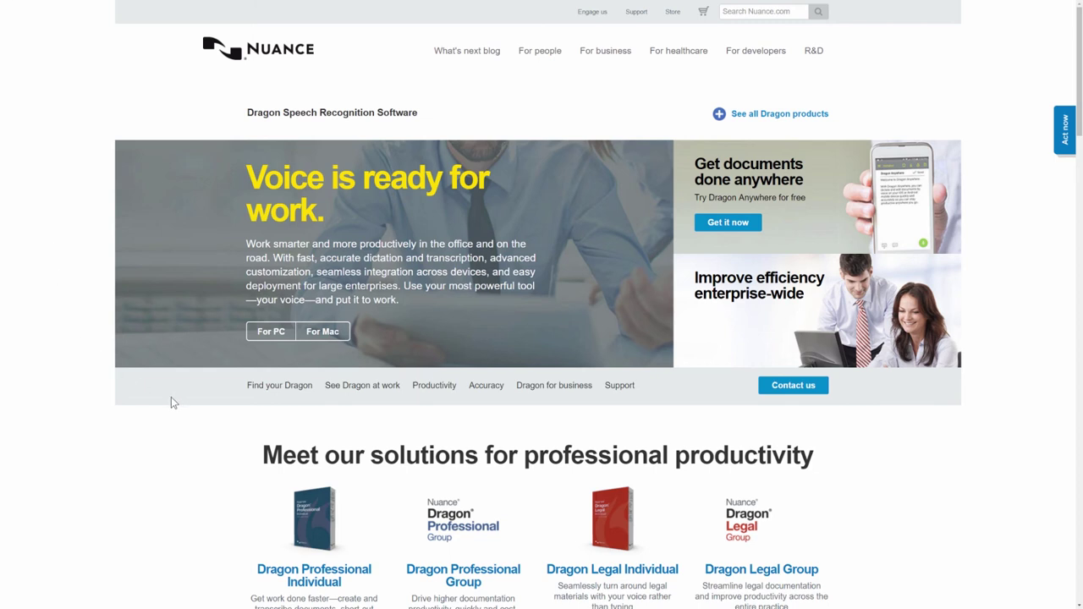
- Find Dragon Professional Individual in the product grid and open its page
scroll(171, 403, "down", 1)
scroll(168, 401, "down", 2)
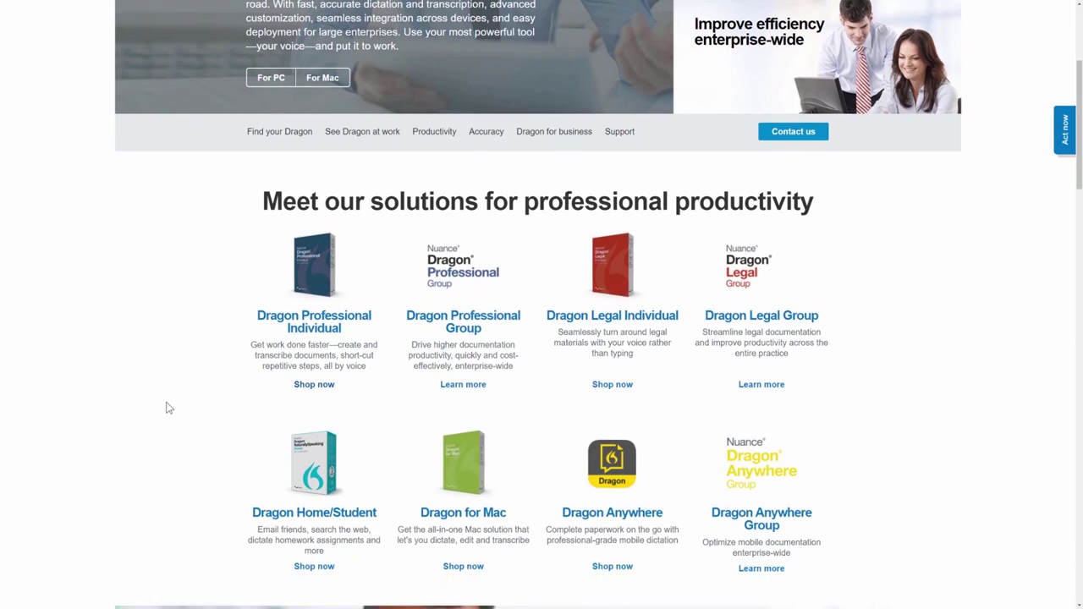
scroll(167, 408, "down", 1)
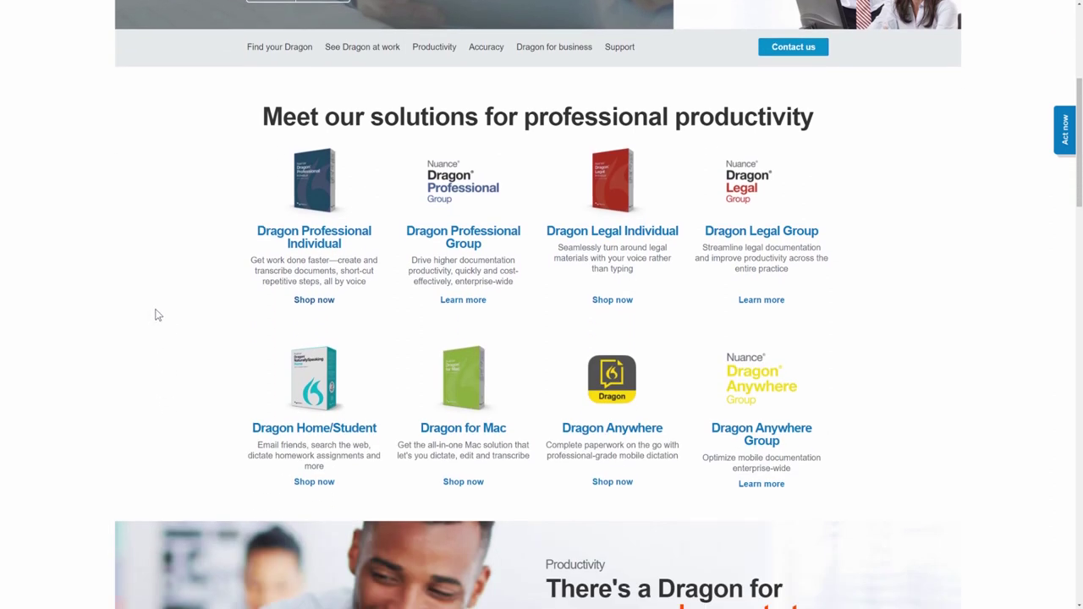
scroll(317, 281, "up", 4)
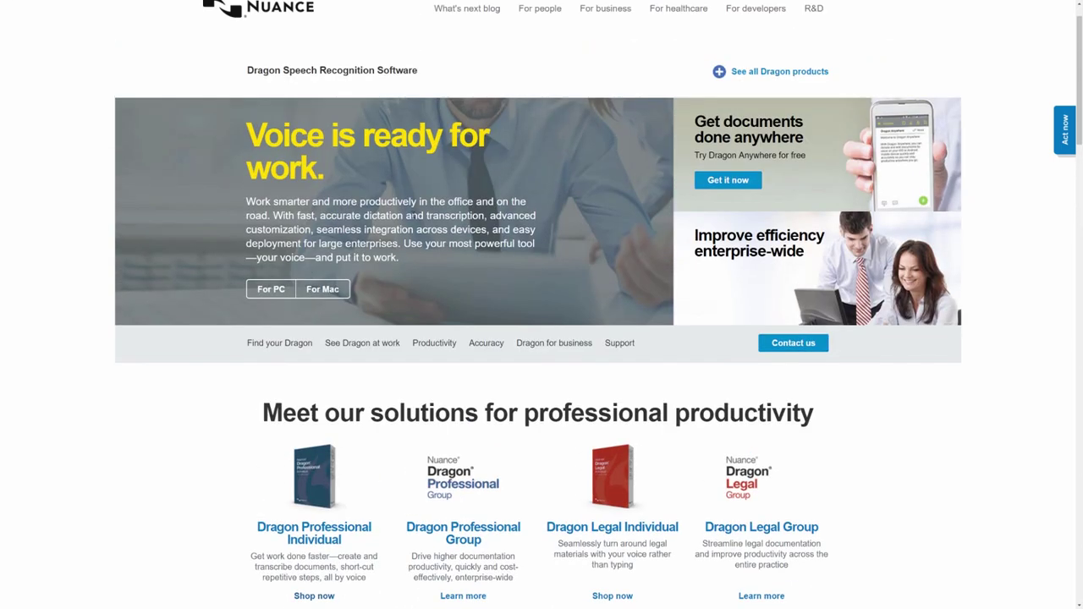
scroll(425, 282, "down", 2)
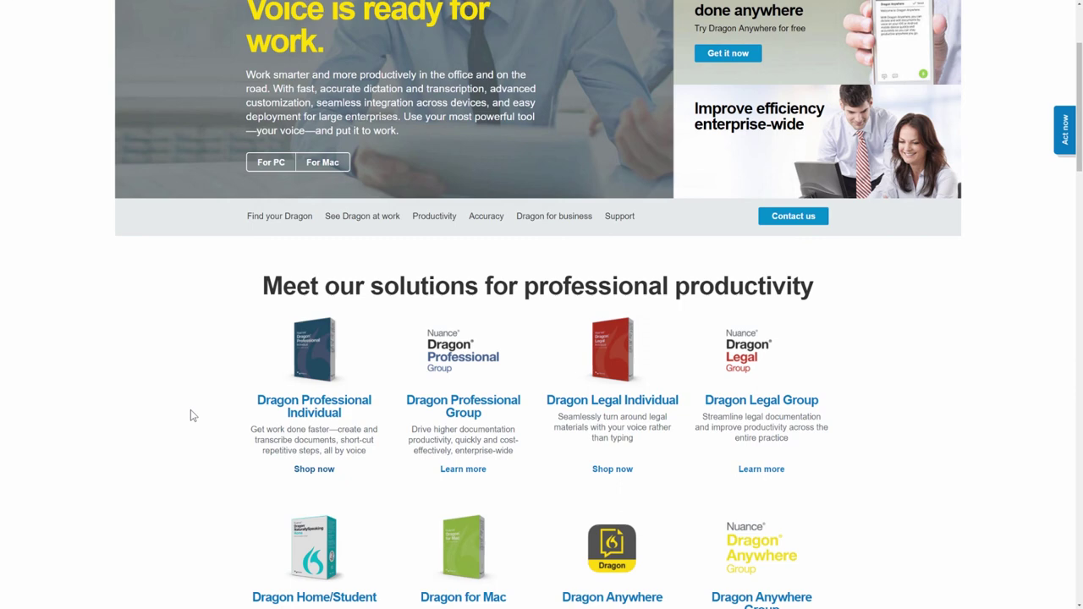
scroll(190, 411, "up", 2)
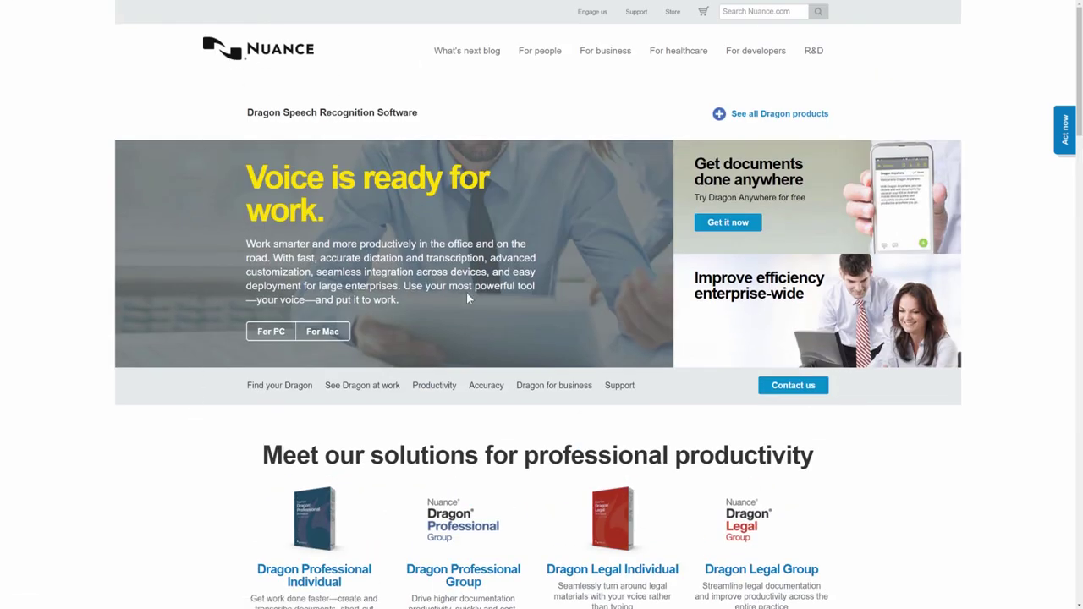
scroll(467, 297, "down", 4)
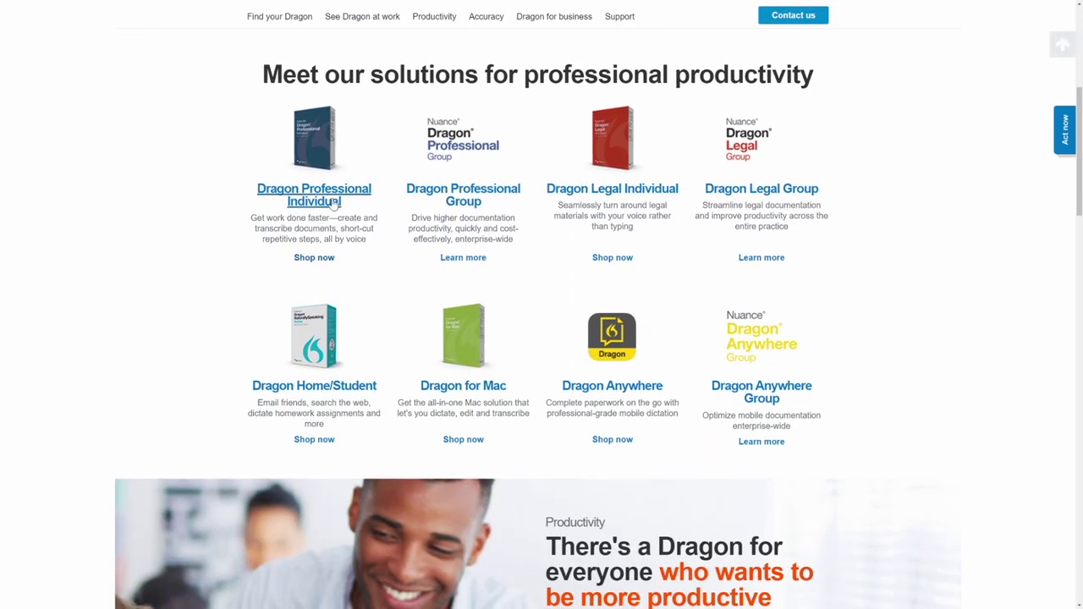
left_click(334, 203)
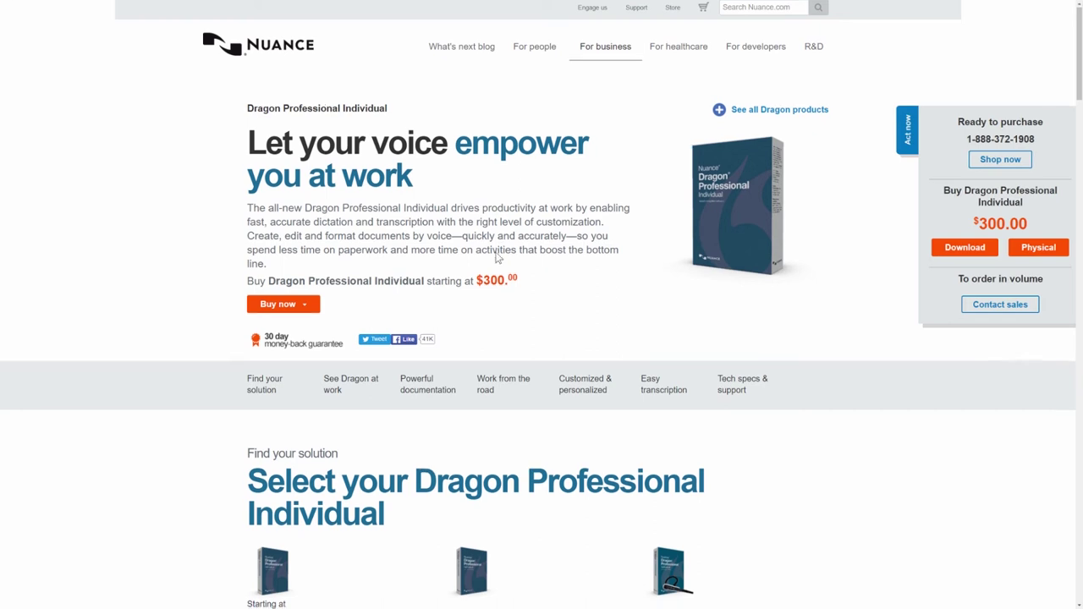
- Scroll the Dragon Professional Individual page down and back up, then jump to Easy transcription
scroll(498, 258, "down", 2)
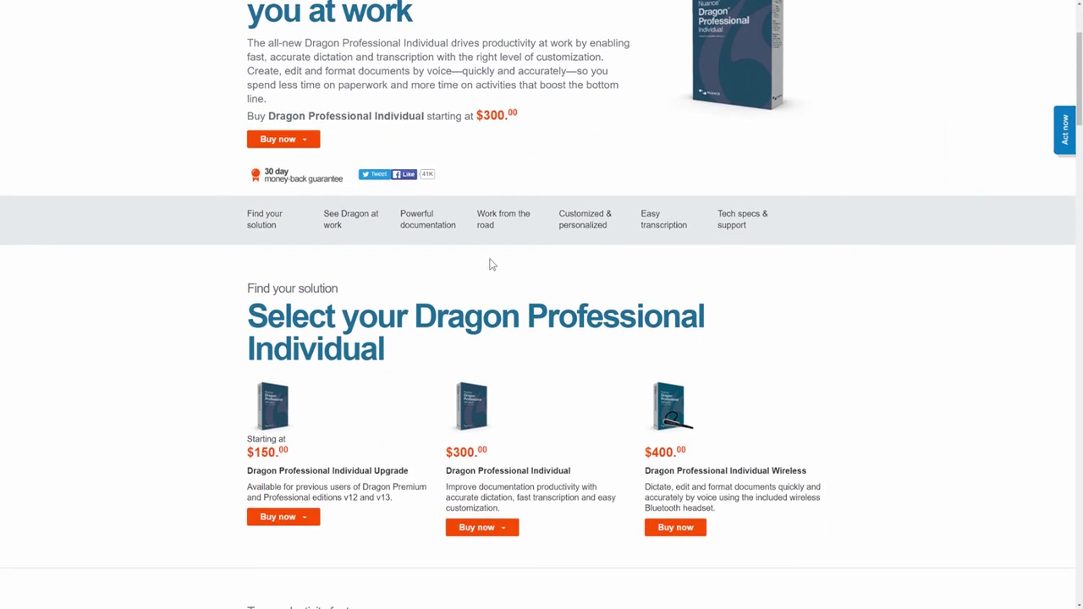
scroll(489, 265, "down", 2)
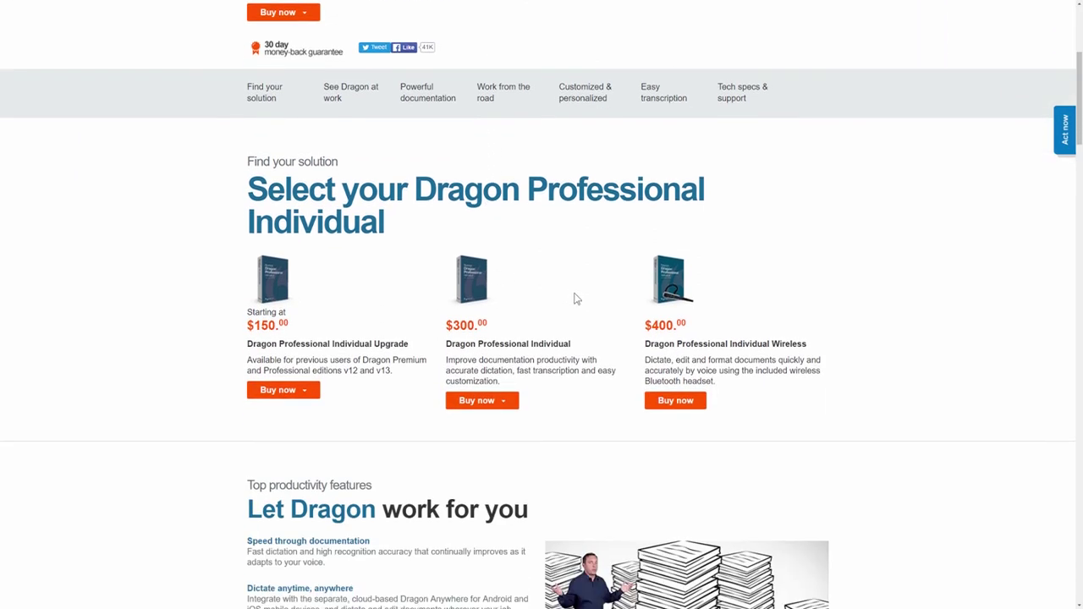
scroll(568, 296, "down", 2)
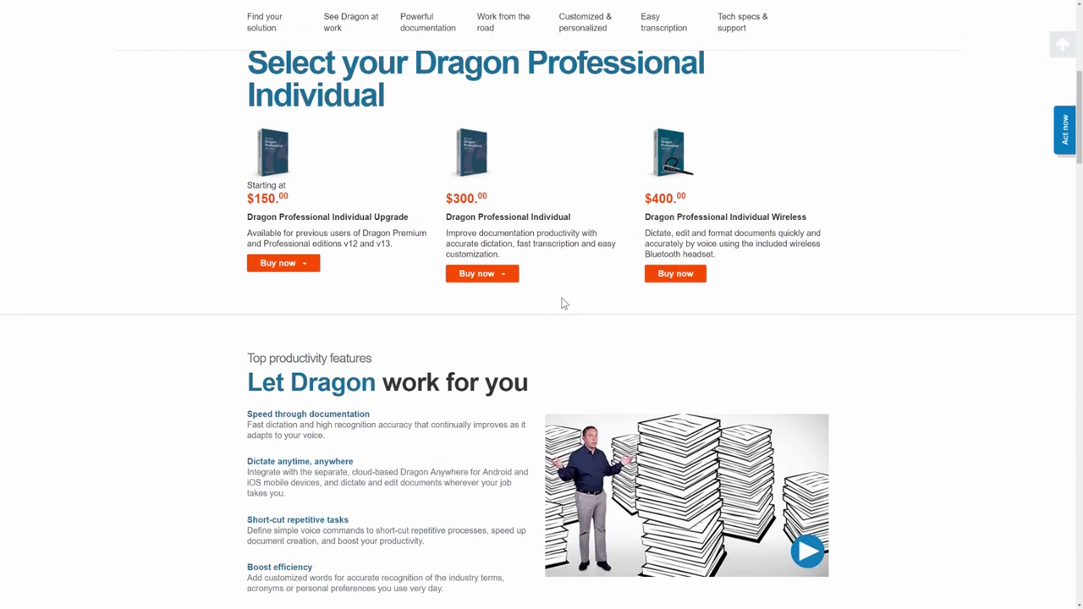
scroll(561, 303, "down", 2)
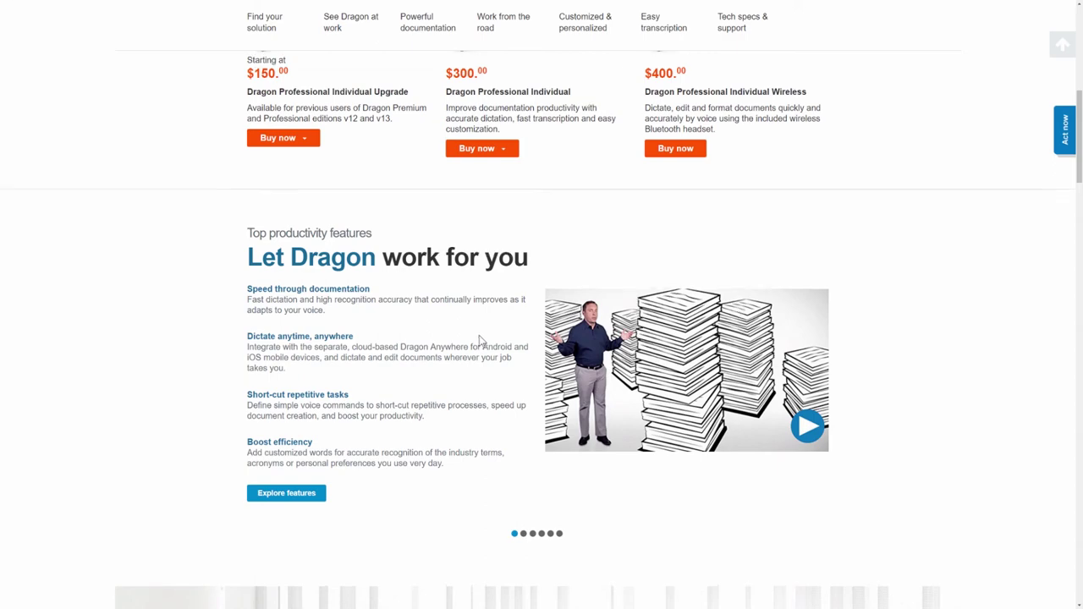
scroll(479, 339, "up", 7)
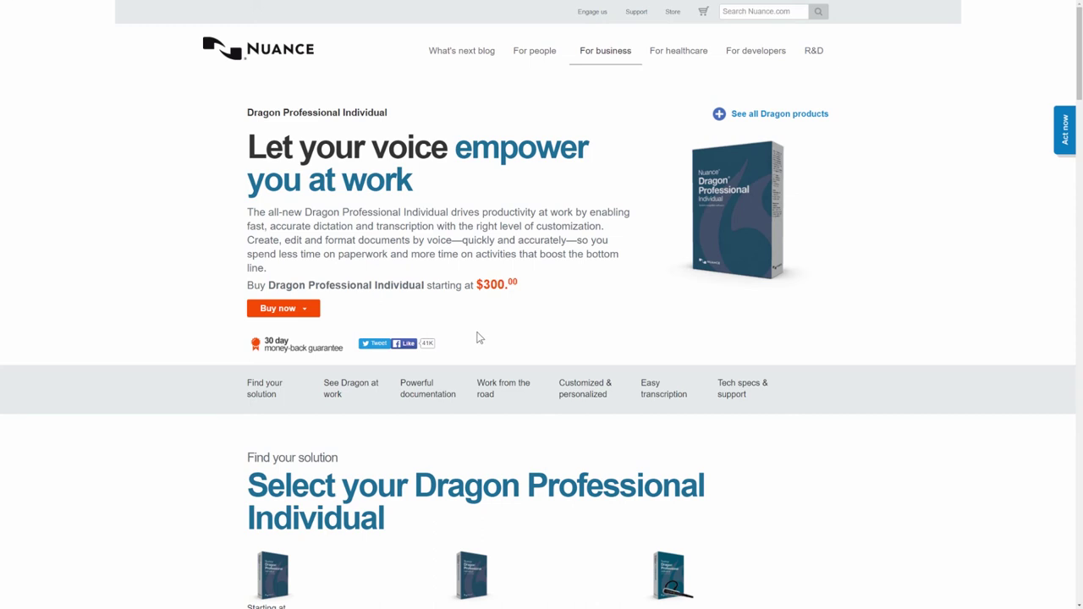
mouse_move(744, 187)
left_click(648, 390)
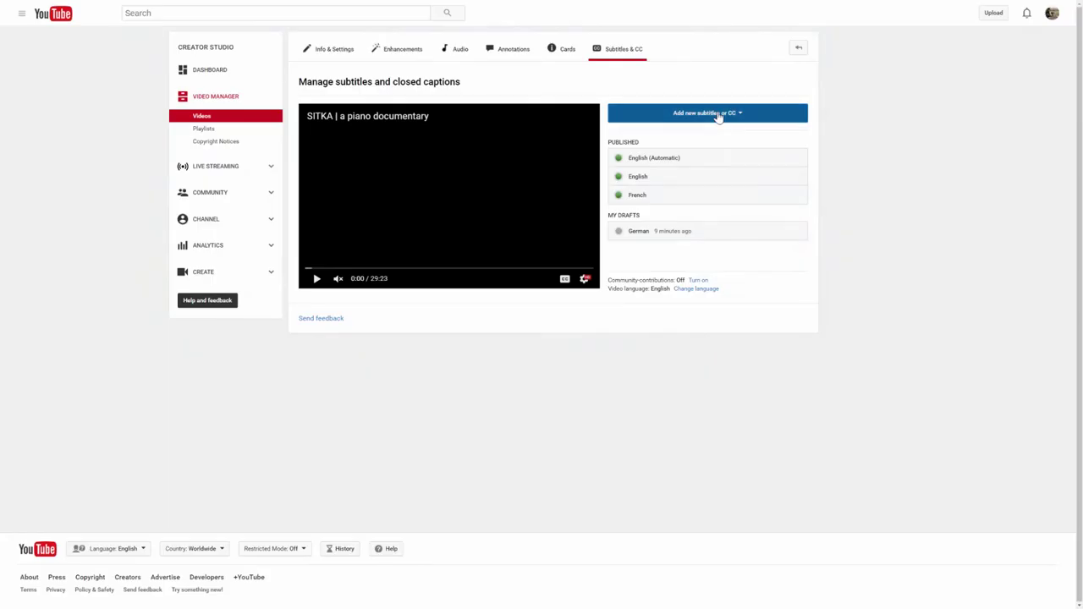
- Add English subtitles via Transcribe and auto-sync, paste the transcript, and set its timings
left_click(716, 114)
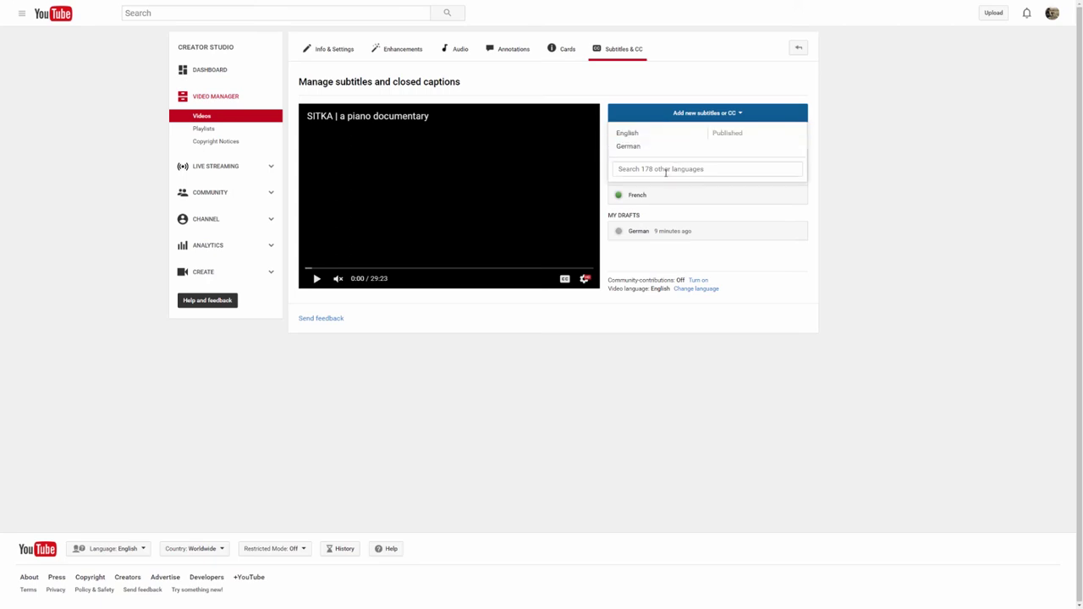
left_click(641, 135)
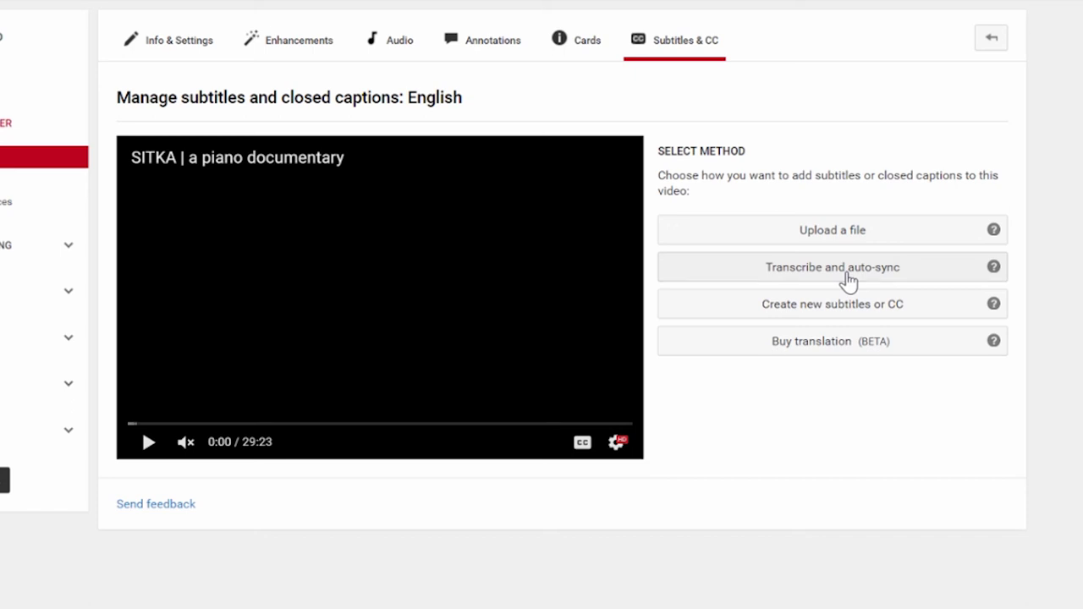
left_click(849, 282)
type("the factory work but actually we had to replace the same boring we had to")
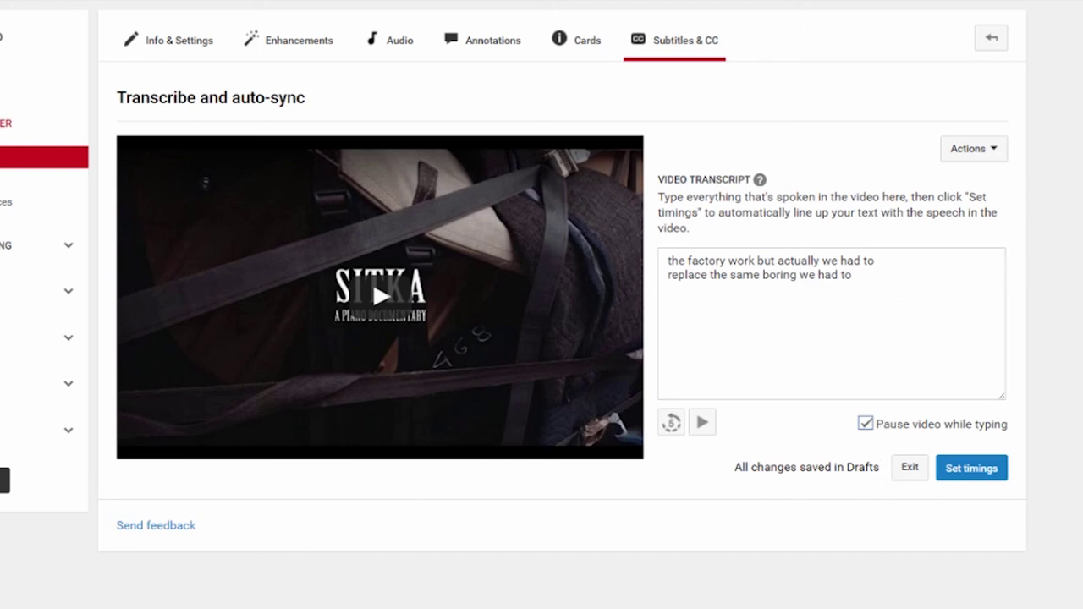
left_click(864, 286)
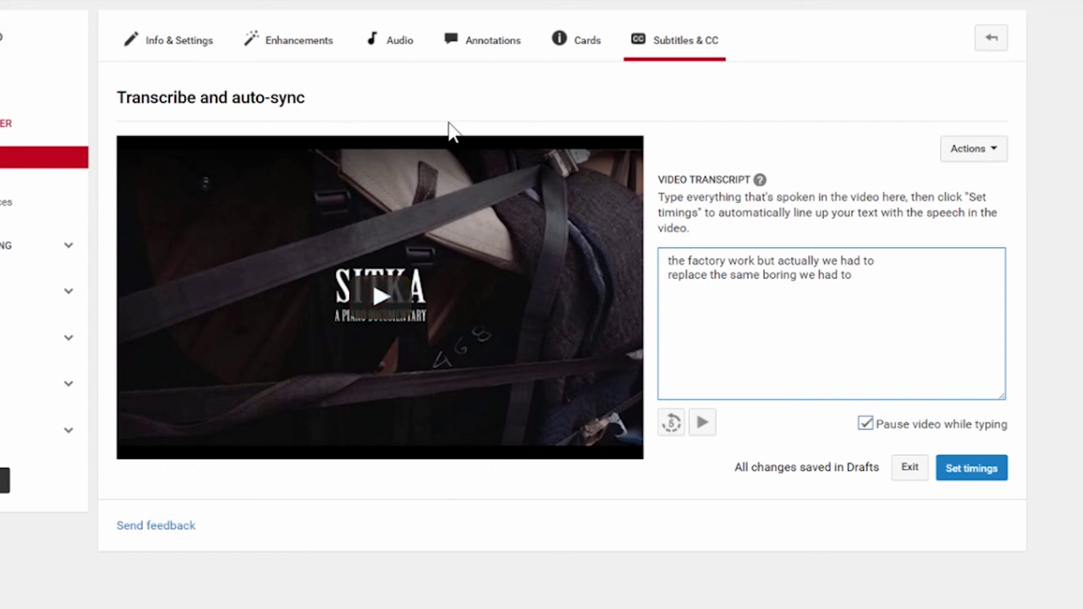
left_click(970, 474)
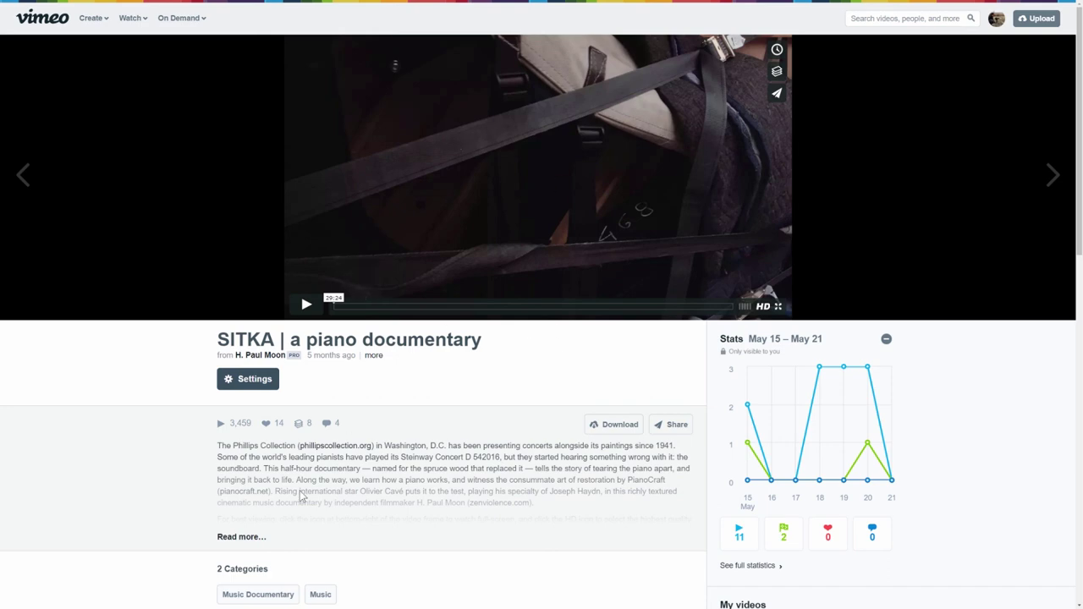
- Upload Sitka Captions.srt as a caption file in the SITKA video's advanced settings
left_click(256, 382)
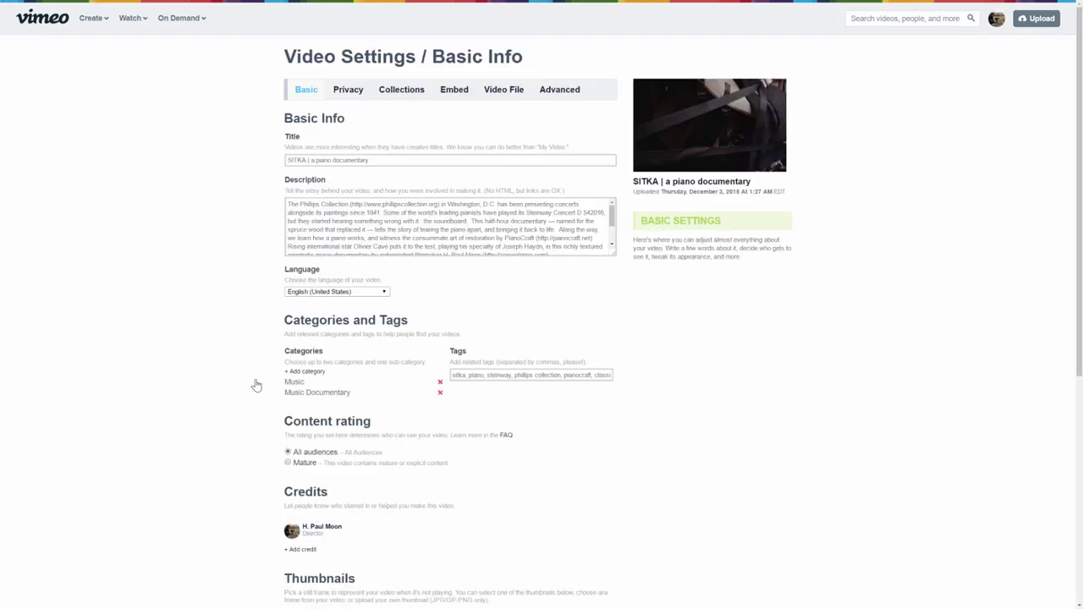
left_click(557, 98)
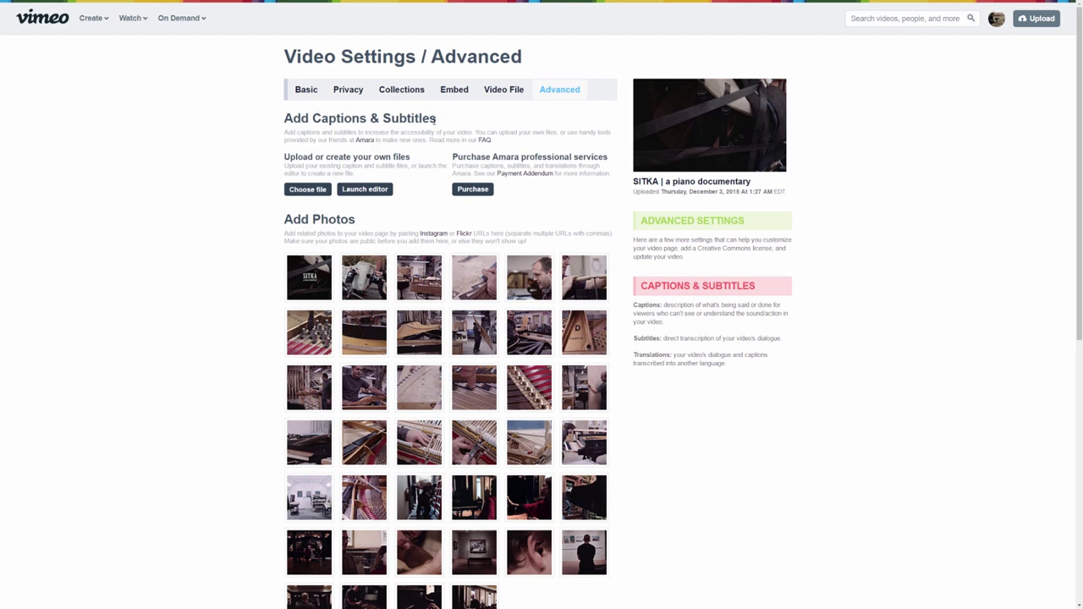
left_click(307, 189)
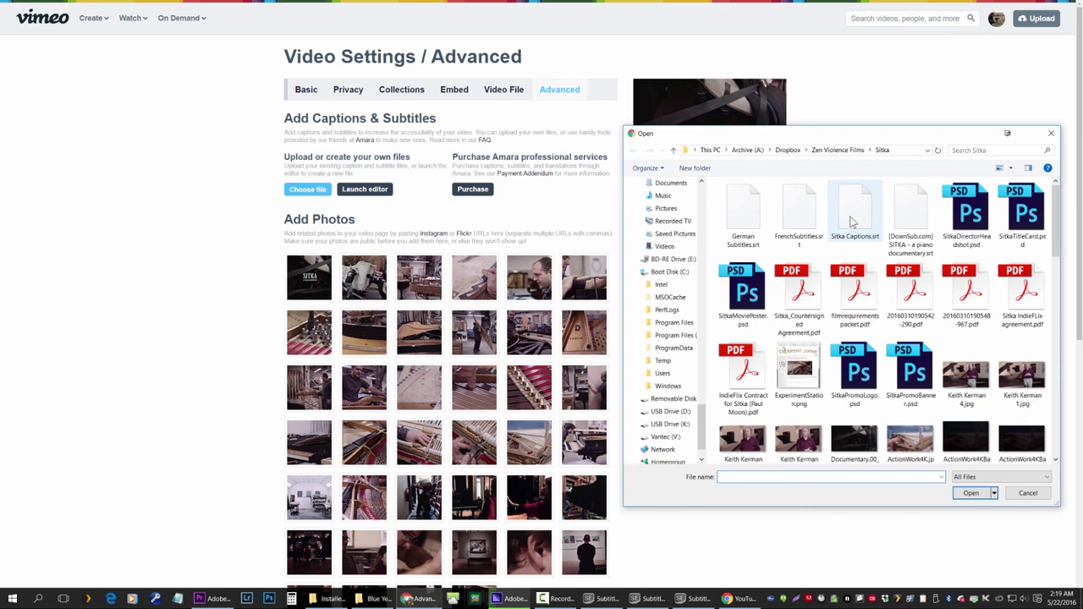
double_click(848, 221)
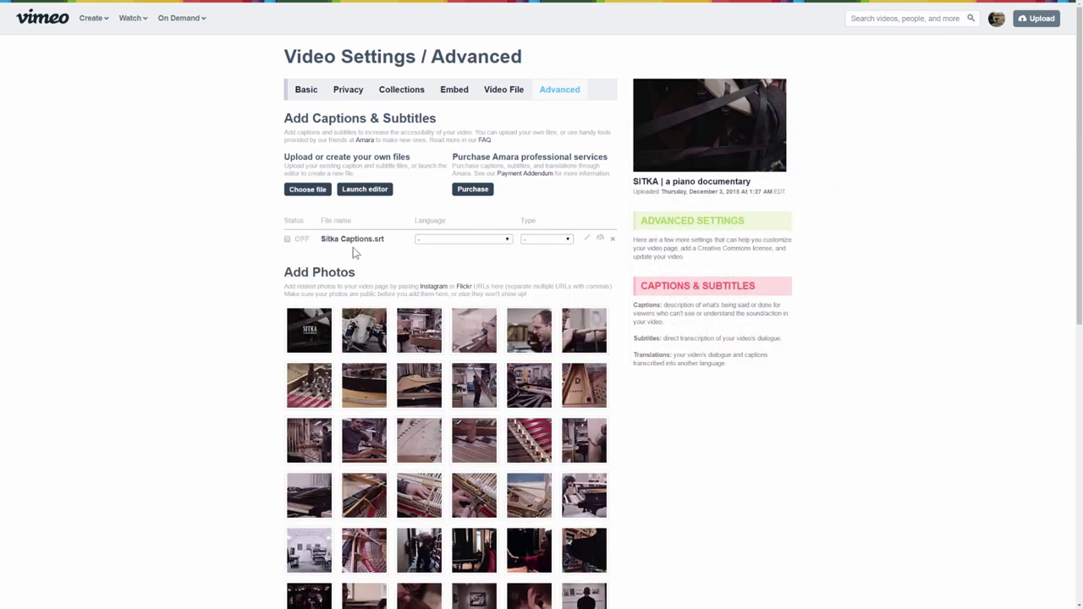
- Turn the caption track on as English (United States) Subtitles and save the changes
left_click(288, 240)
left_click(471, 240)
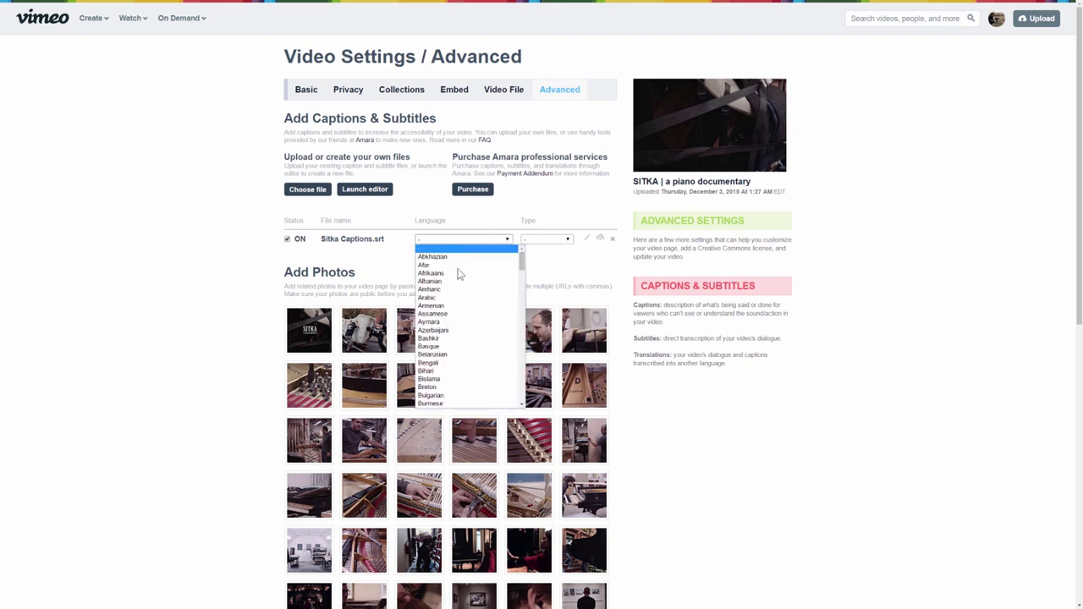
scroll(459, 296, "down", 10)
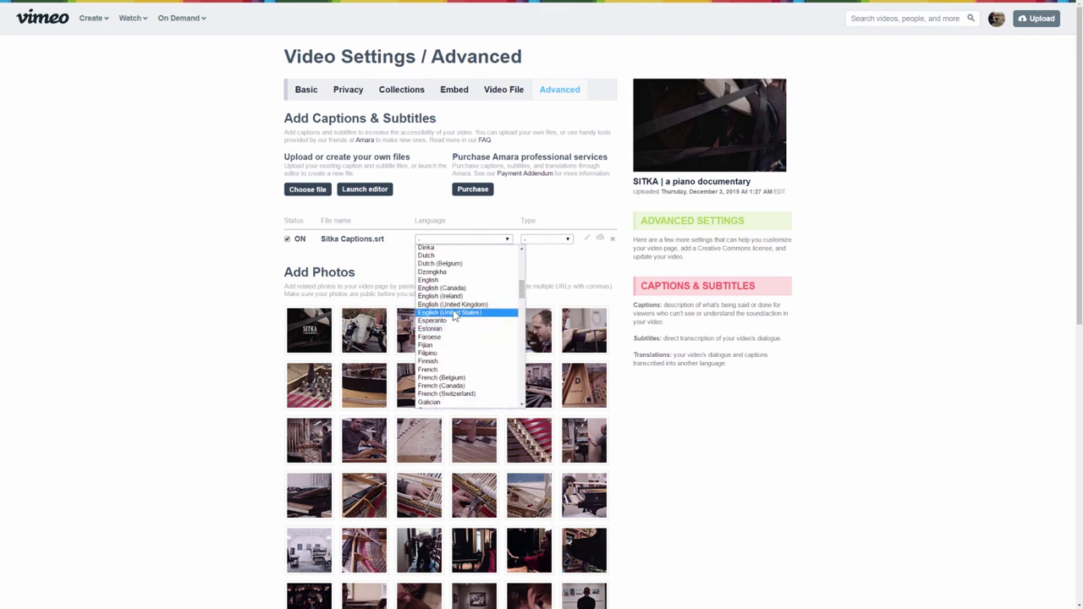
left_click(457, 313)
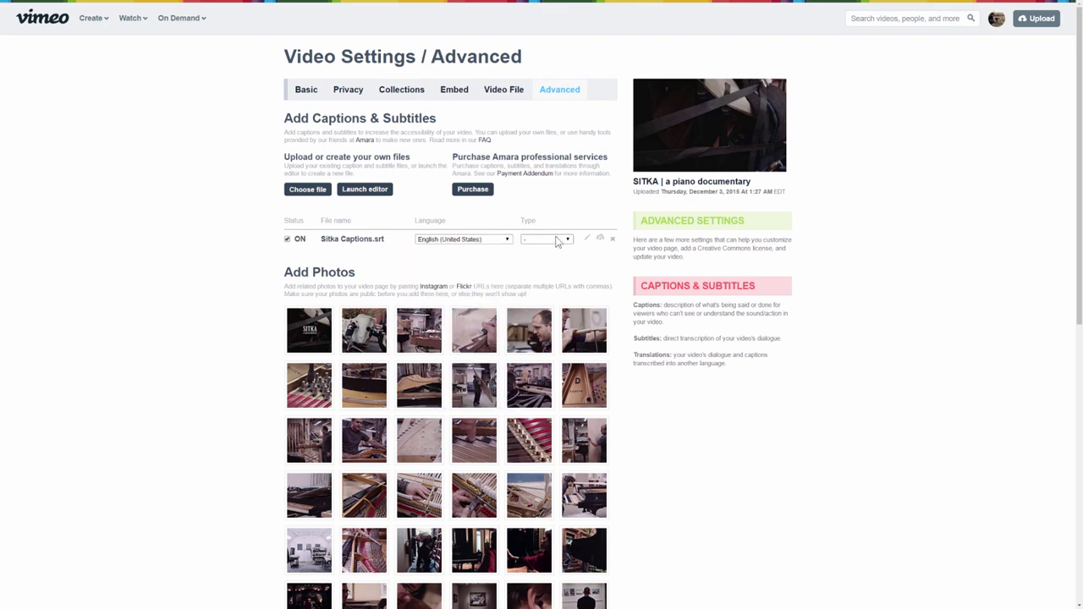
left_click(554, 239)
left_click(548, 265)
scroll(237, 374, "down", 6)
left_click(328, 433)
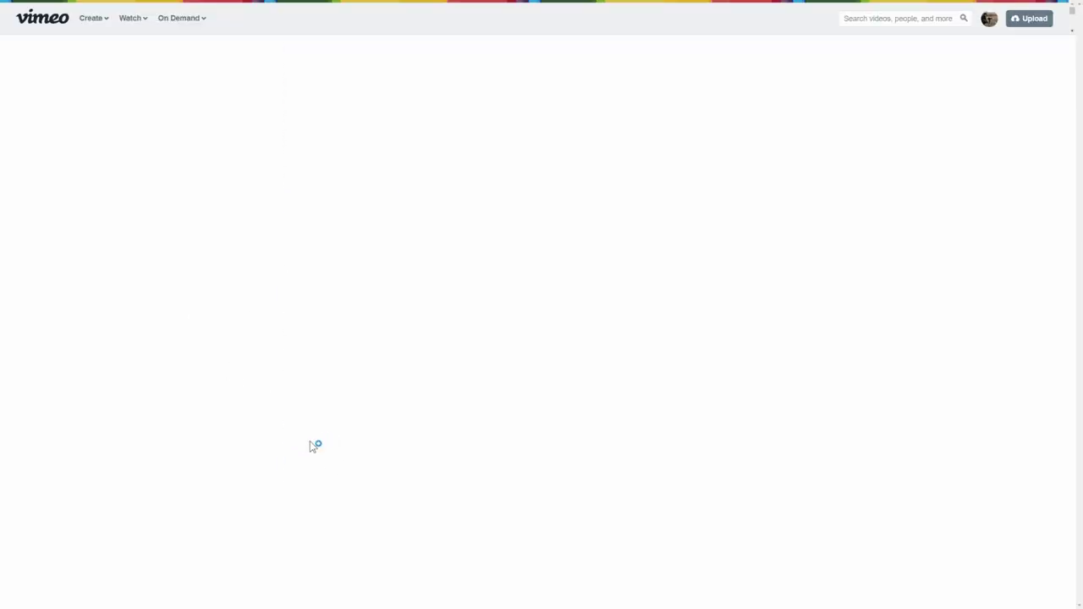
scroll(254, 447, "down", 10)
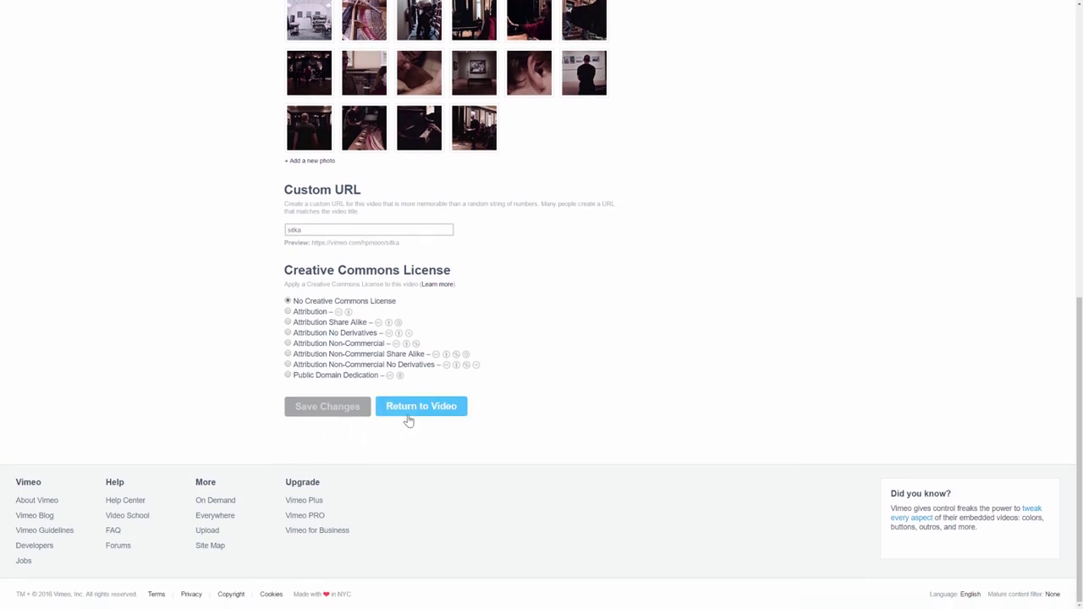
- Back on the SITKA page, toggle captions off and back to English, then play from about 10:41
left_click(410, 418)
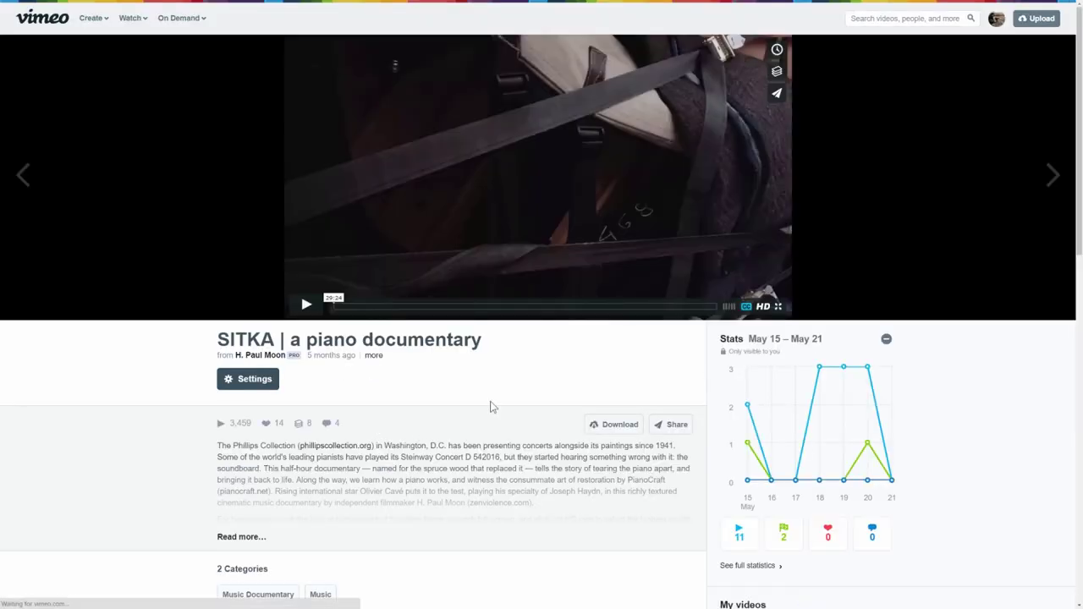
mouse_move(746, 311)
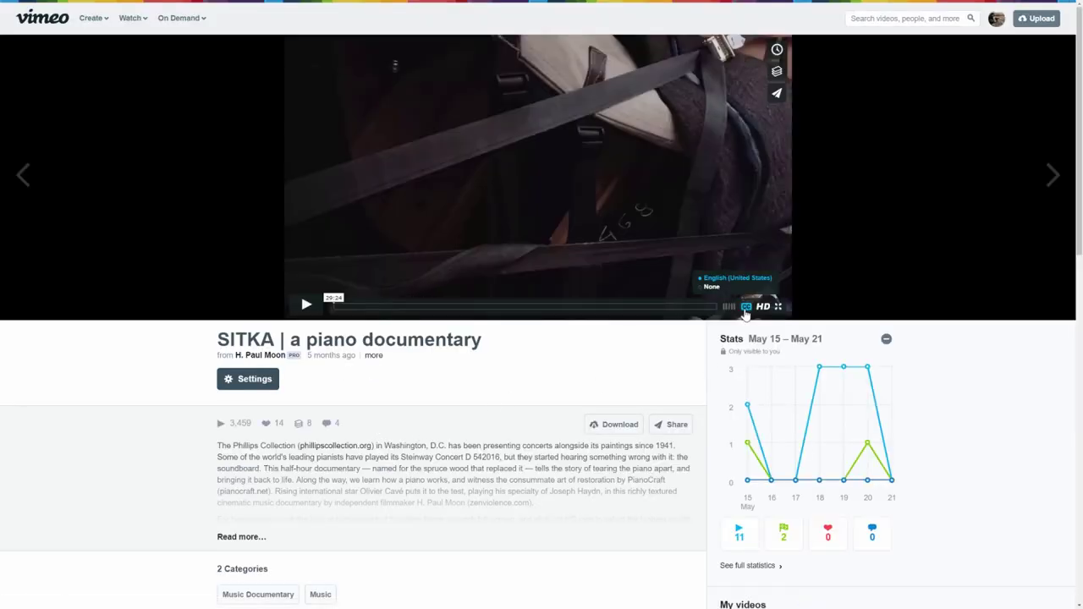
left_click(709, 287)
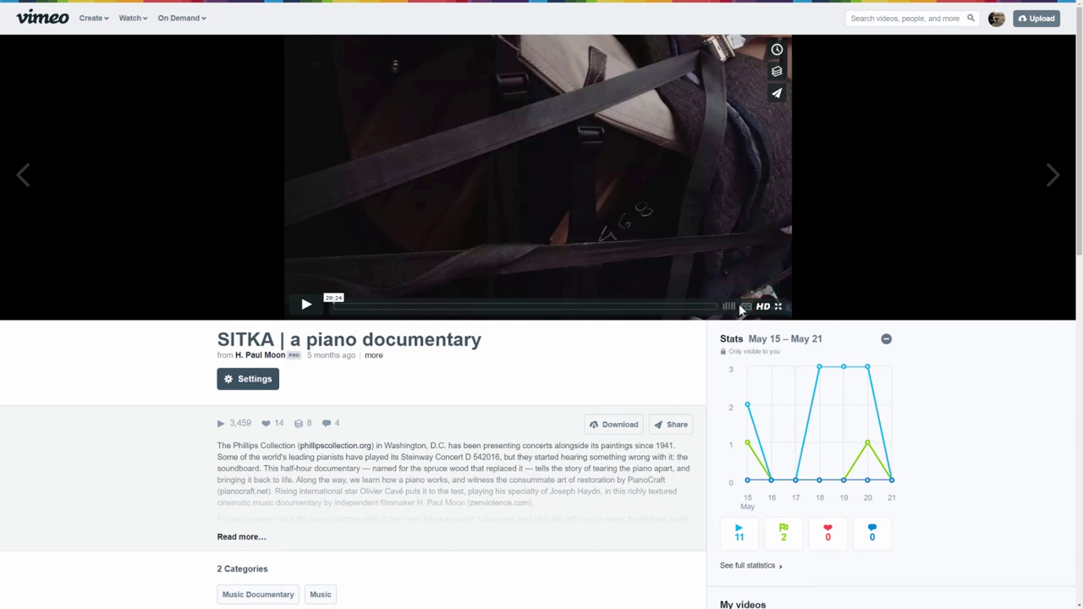
left_click(707, 278)
left_click(317, 305)
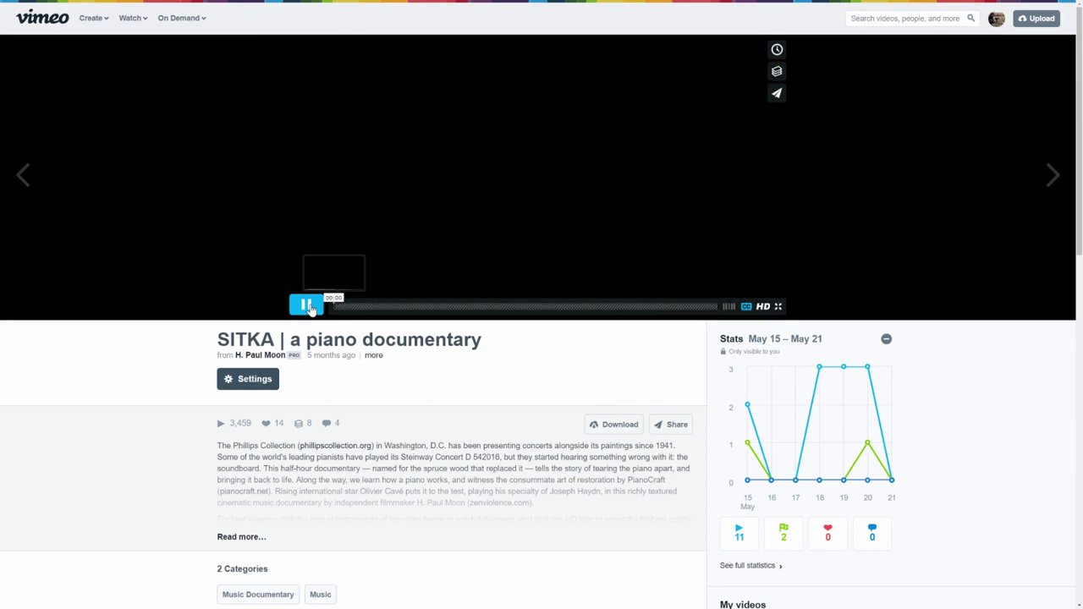
left_click(473, 306)
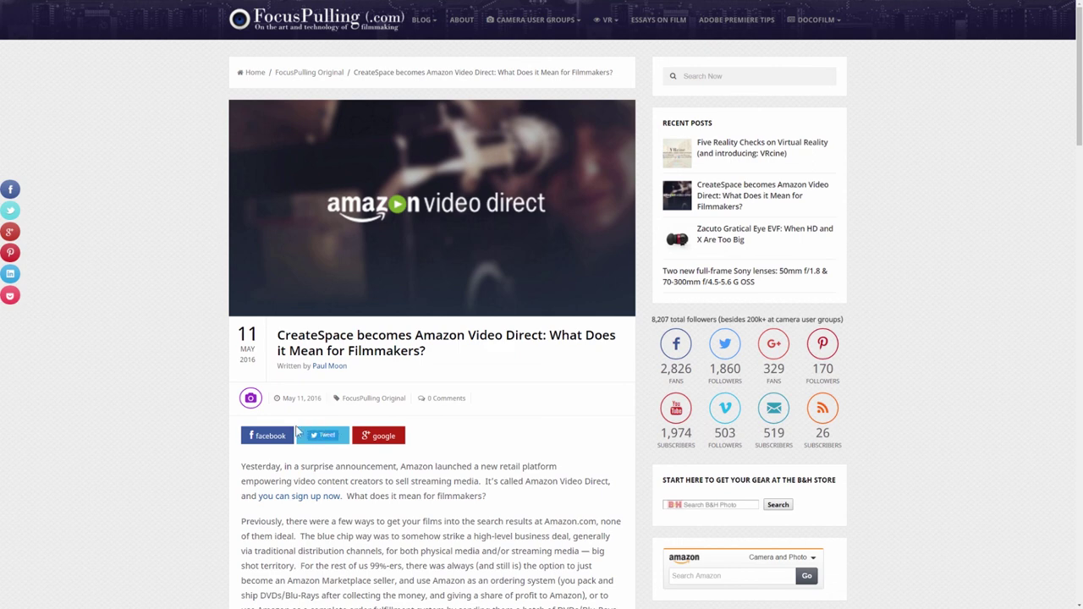
- Scroll the Amazon Video Direct article past its royalty terms to the empty comments box
scroll(178, 470, "down", 2)
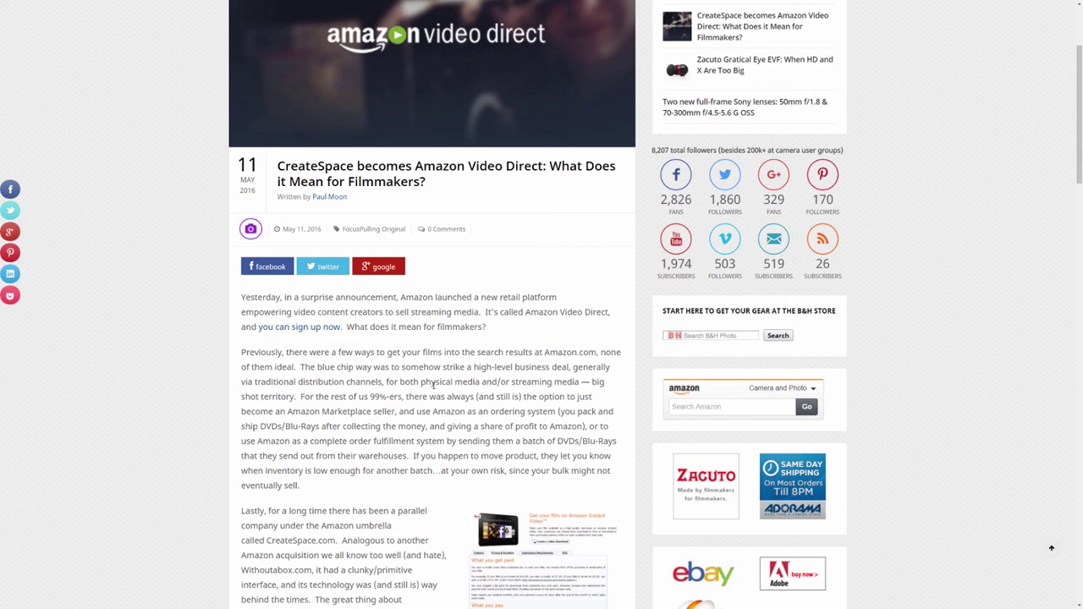
scroll(433, 385, "down", 15)
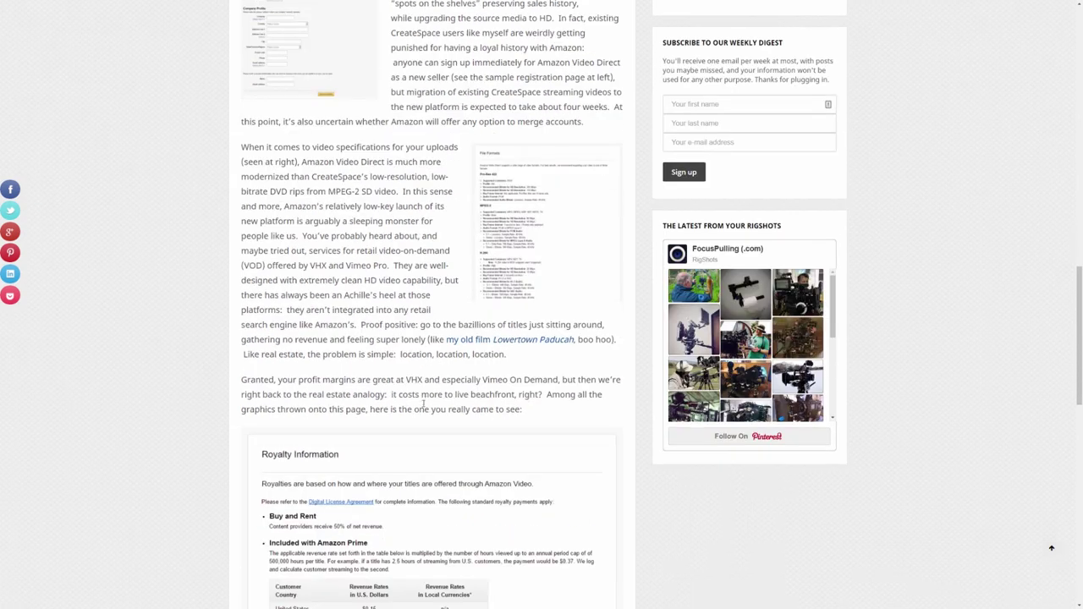
scroll(423, 406, "down", 5)
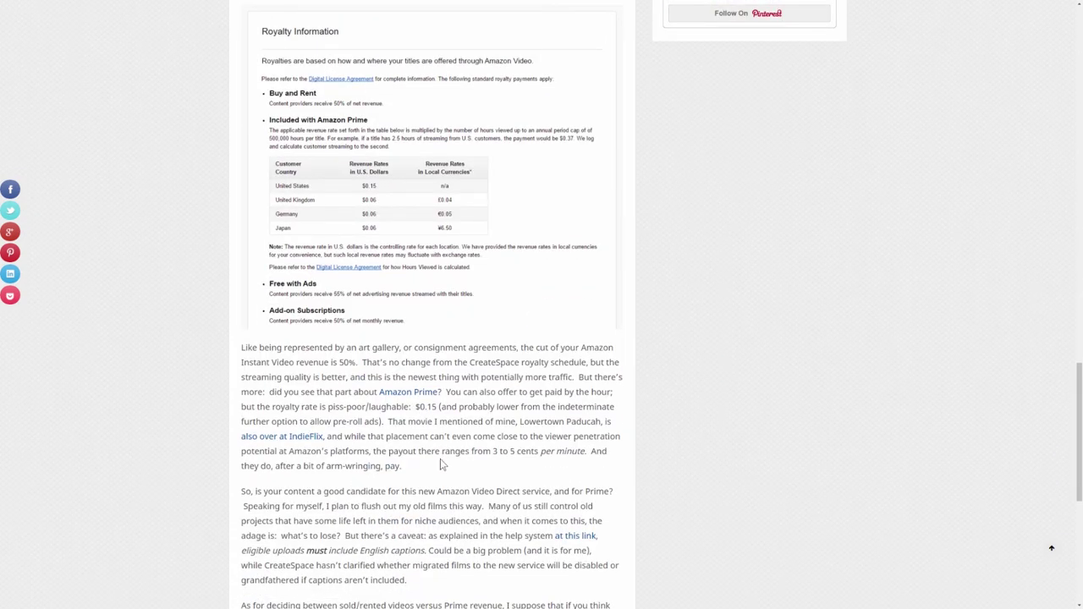
scroll(440, 464, "down", 5)
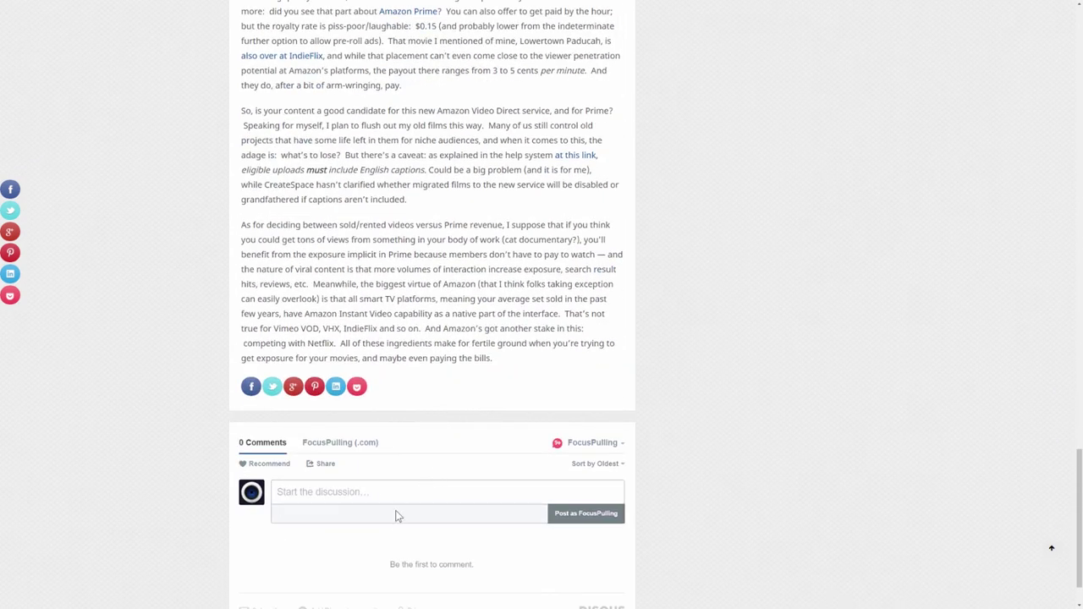